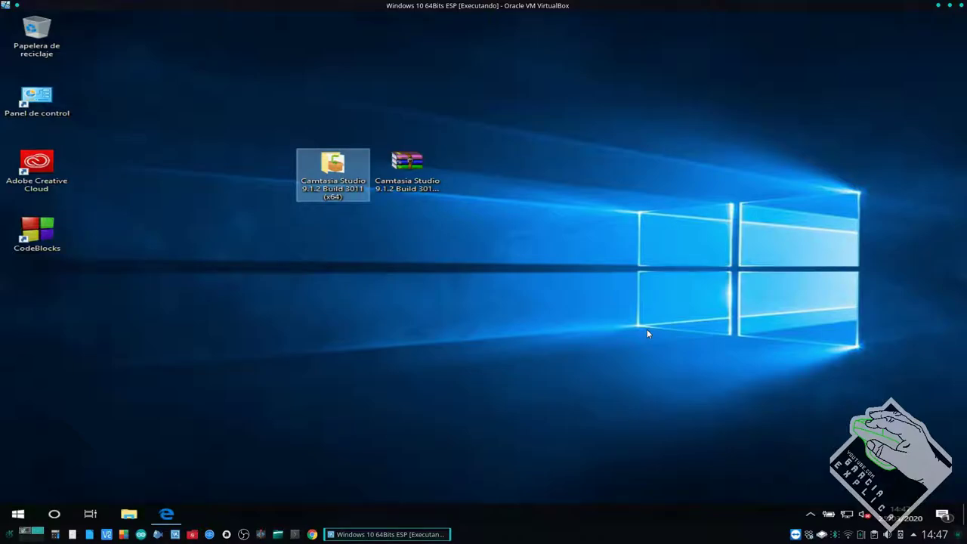
drag(396, 194, 486, 227)
drag(495, 261, 376, 93)
click(411, 217)
click(407, 168)
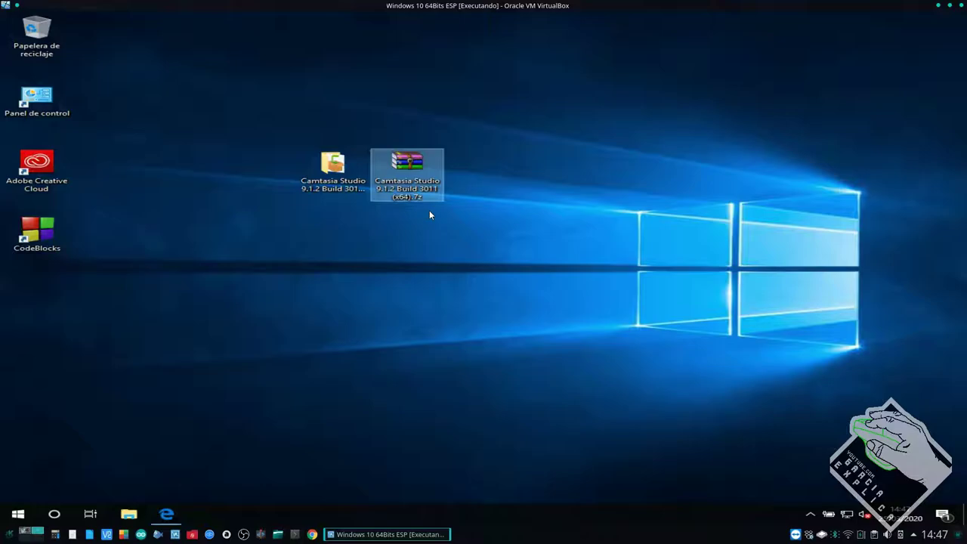
click(429, 211)
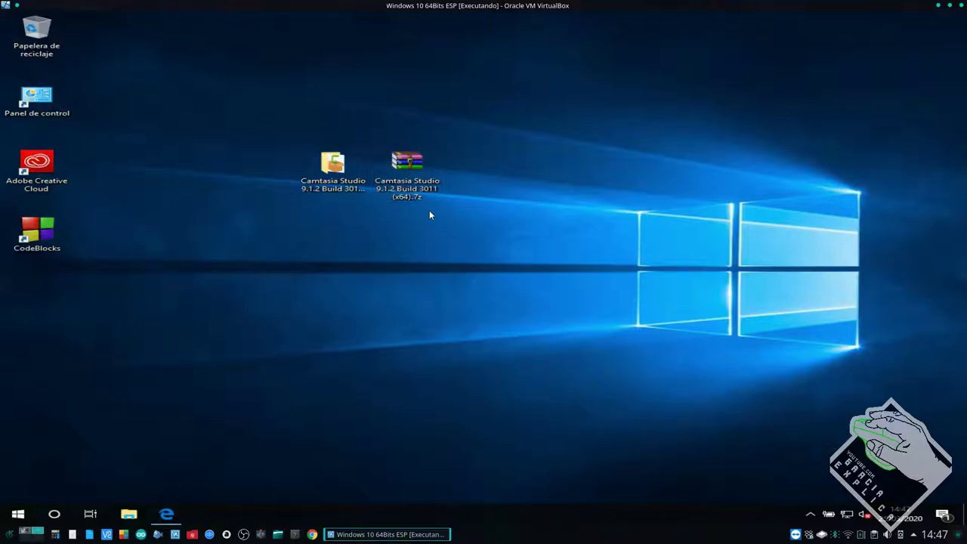
drag(510, 254, 606, 260)
click(606, 260)
click(424, 193)
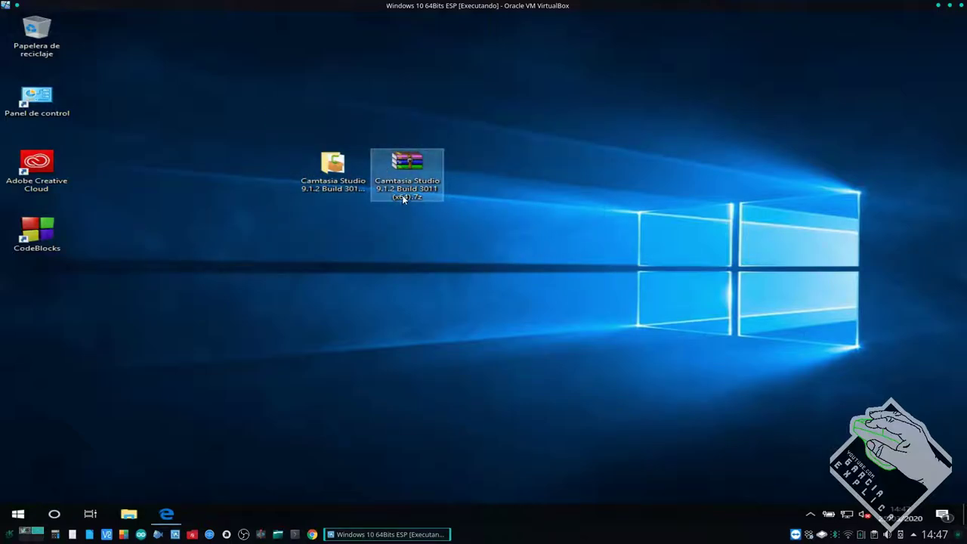
mouse_move(408, 180)
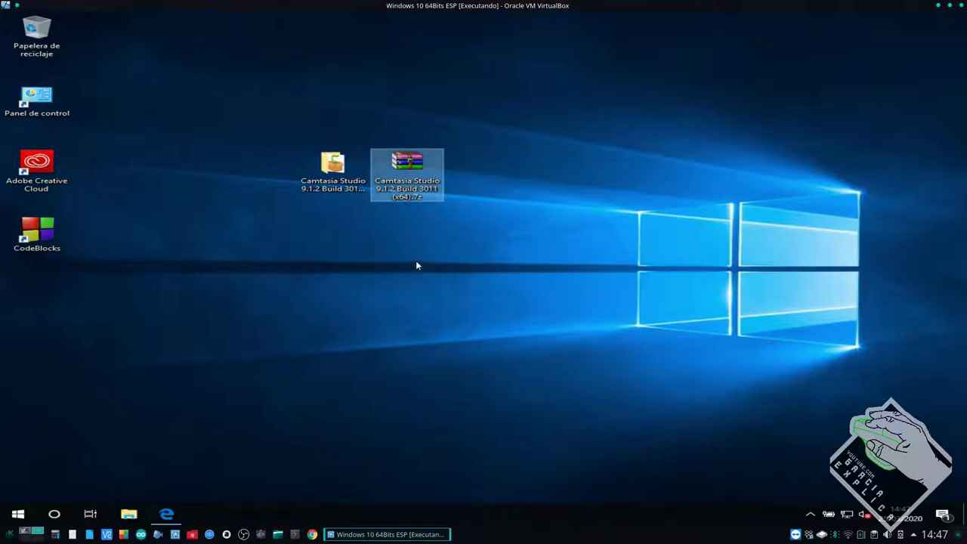
double_click(414, 189)
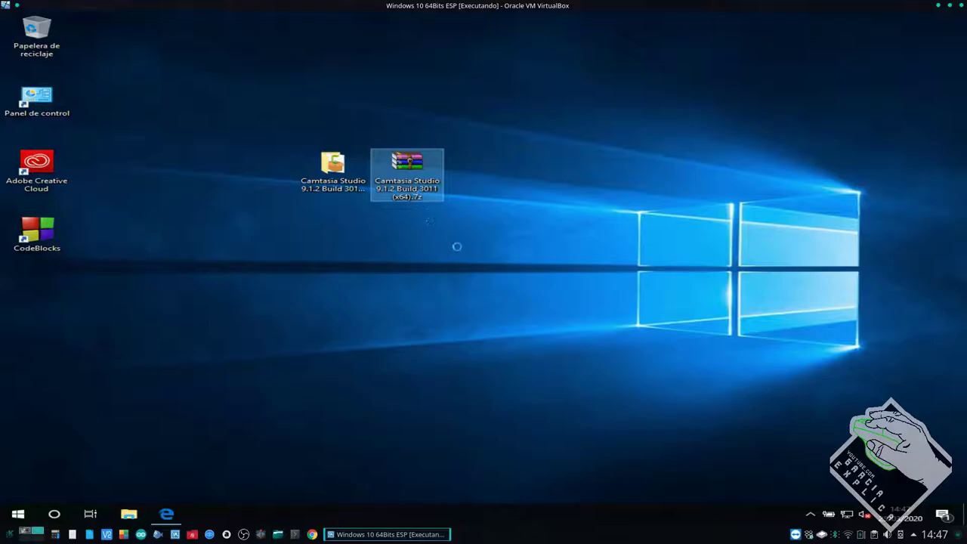
right_click(426, 196)
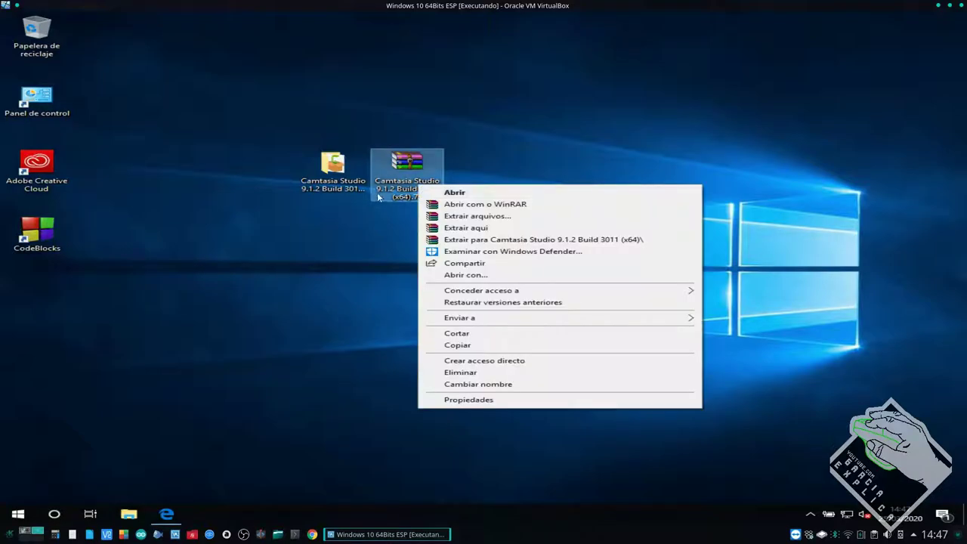
click(272, 155)
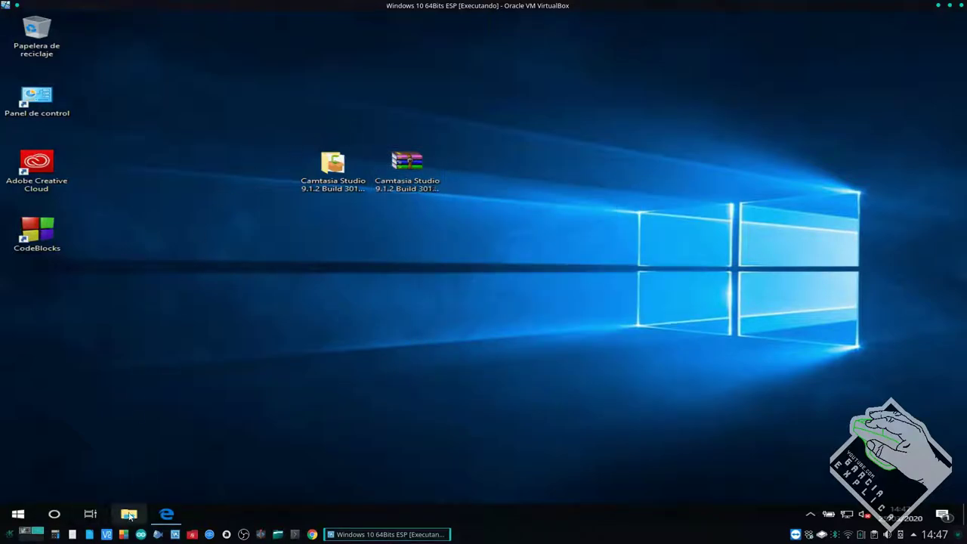
- Look through the Descargas folder in File Explorer and close the window
key(super+e)
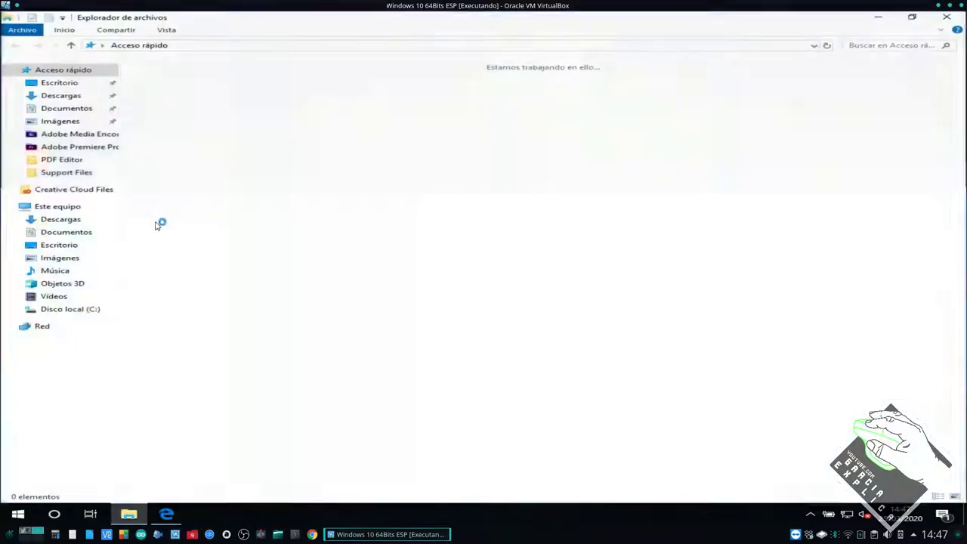
click(67, 97)
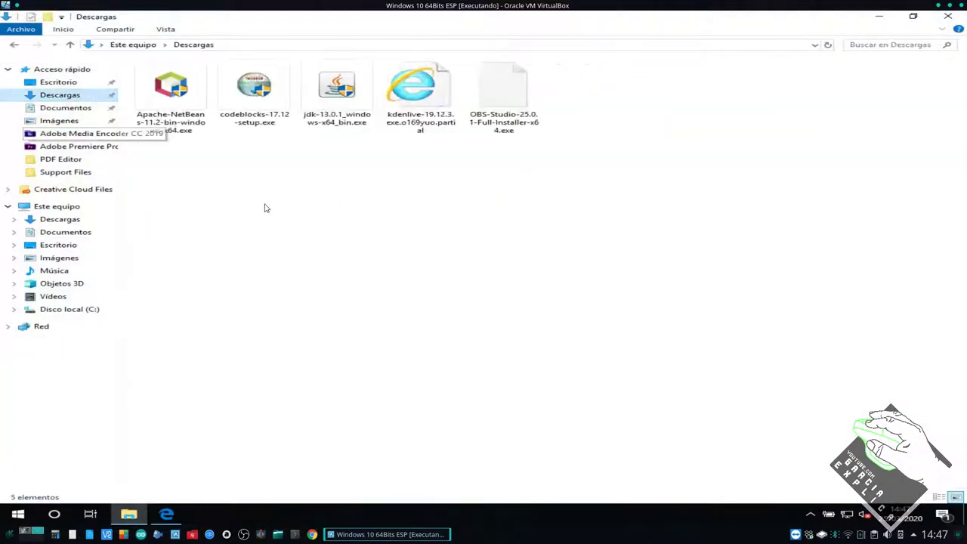
drag(617, 207, 130, 59)
click(782, 130)
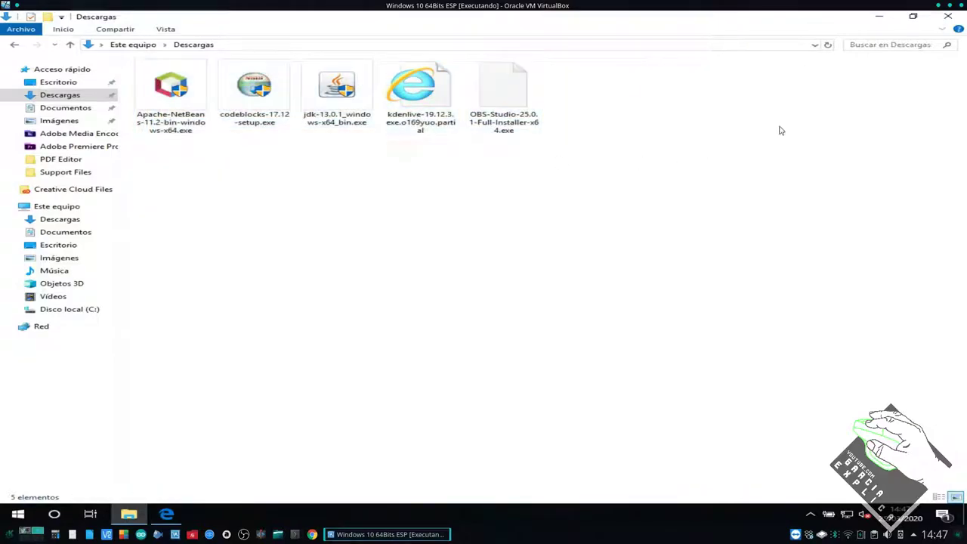
click(946, 20)
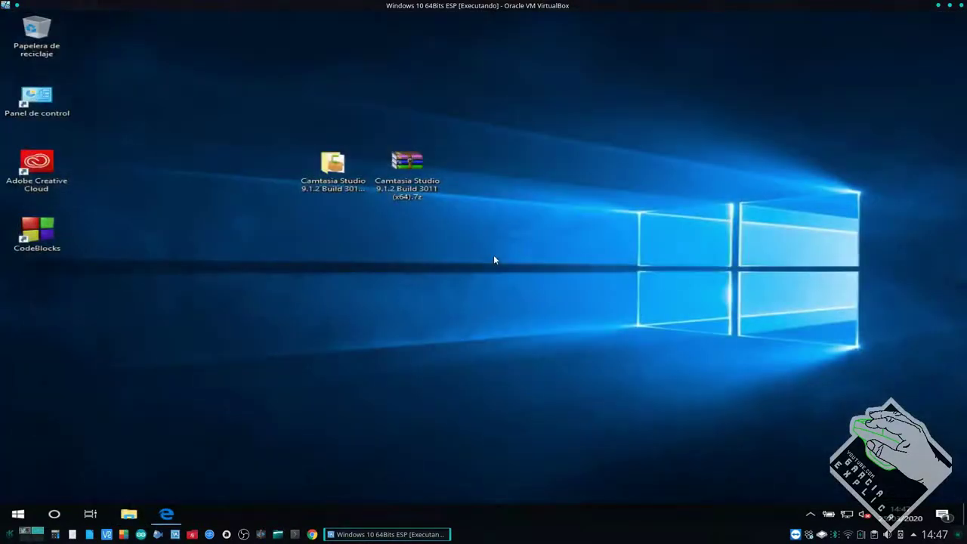
right_click(415, 200)
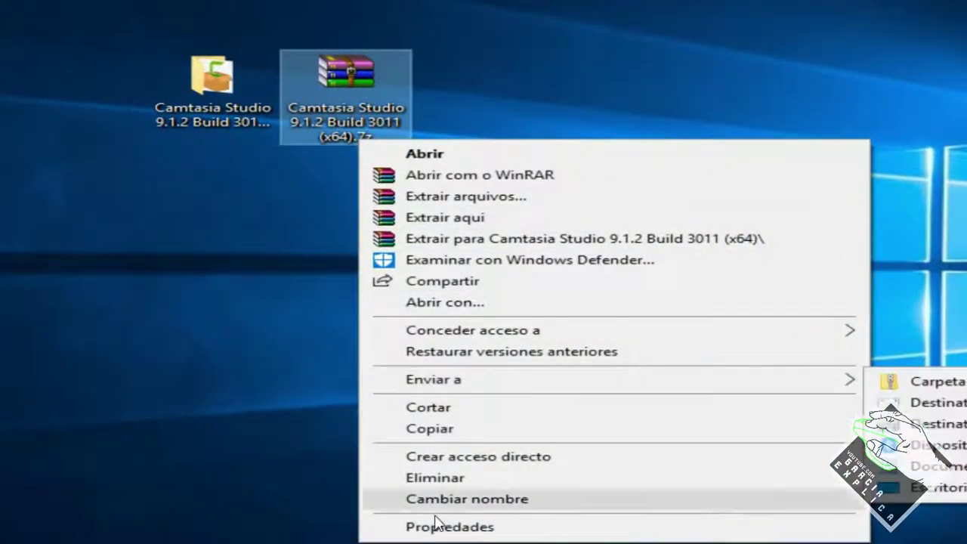
click(189, 141)
drag(459, 269, 641, 392)
drag(142, 22, 504, 239)
click(414, 257)
- Open the extracted Camtasia Studio 9.1.2 Build 3011 (x64) folder on the desktop and run camtasia.exe
click(219, 123)
double_click(219, 123)
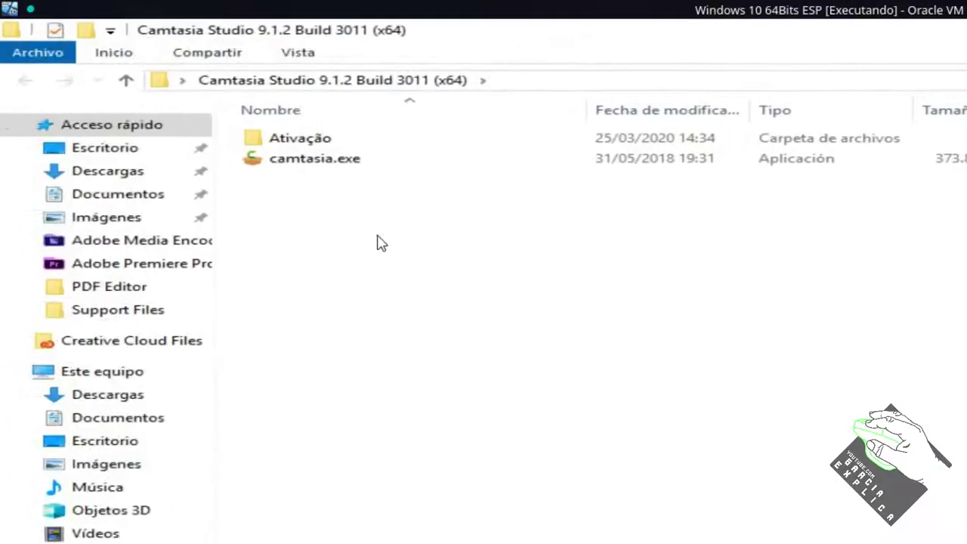
click(318, 162)
click(315, 173)
double_click(317, 162)
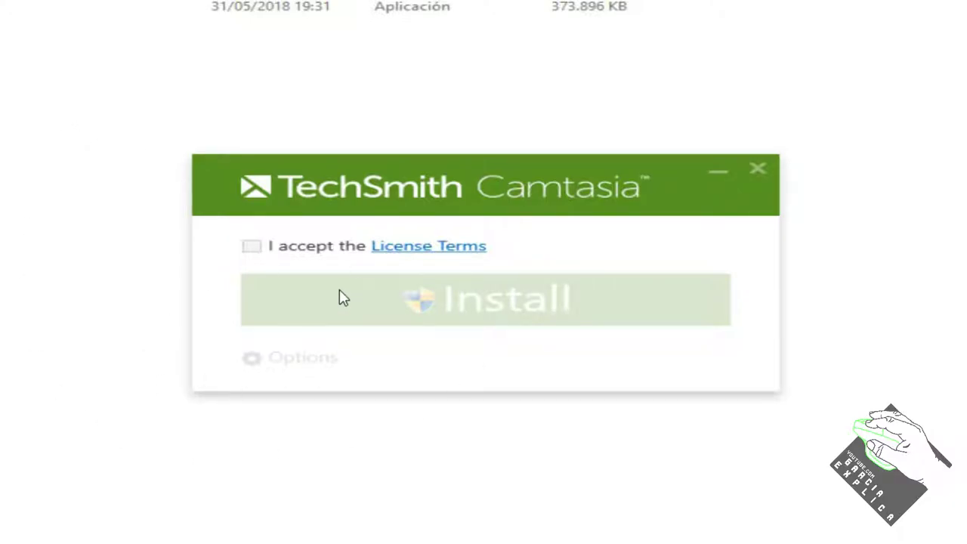
- Accept the license terms and disable Start Camtasia 9 after installation in the setup options
click(254, 250)
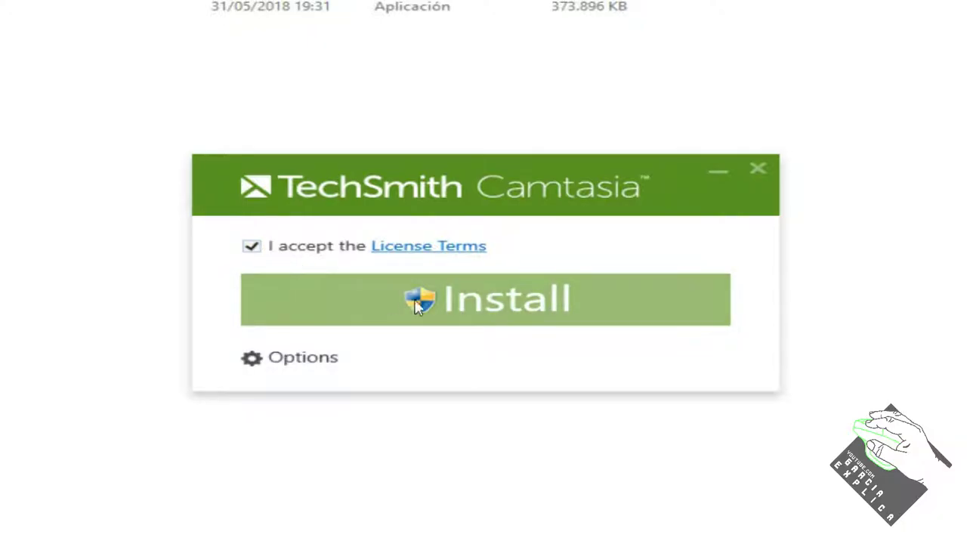
click(302, 359)
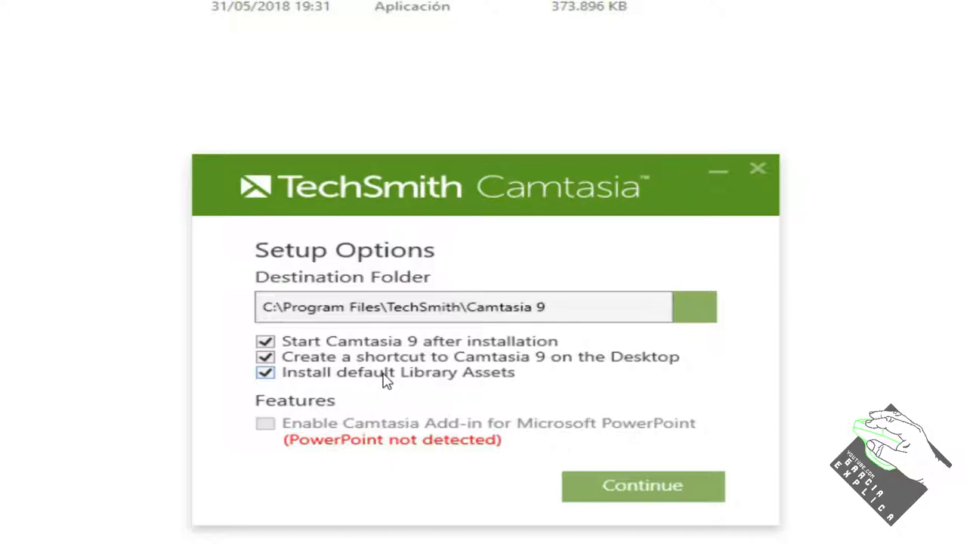
click(270, 345)
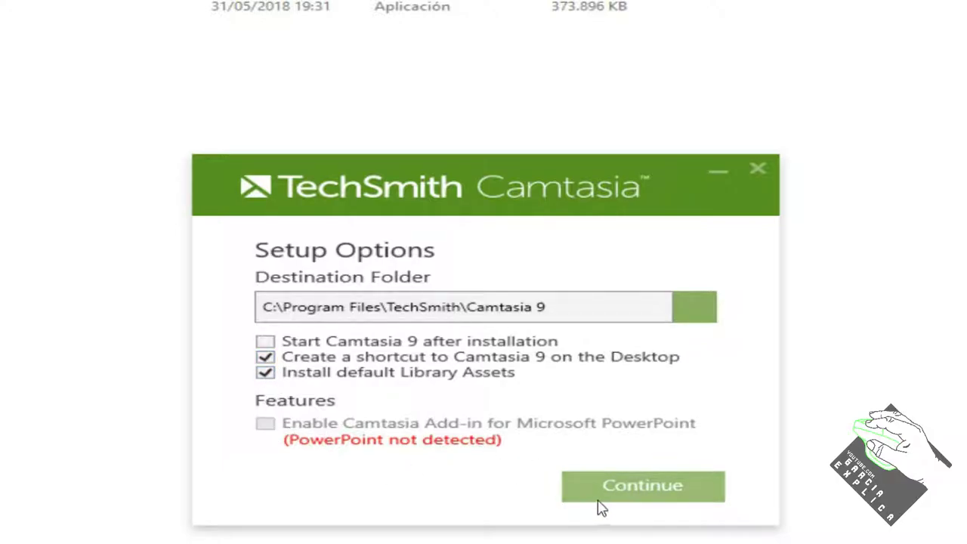
drag(302, 446, 313, 421)
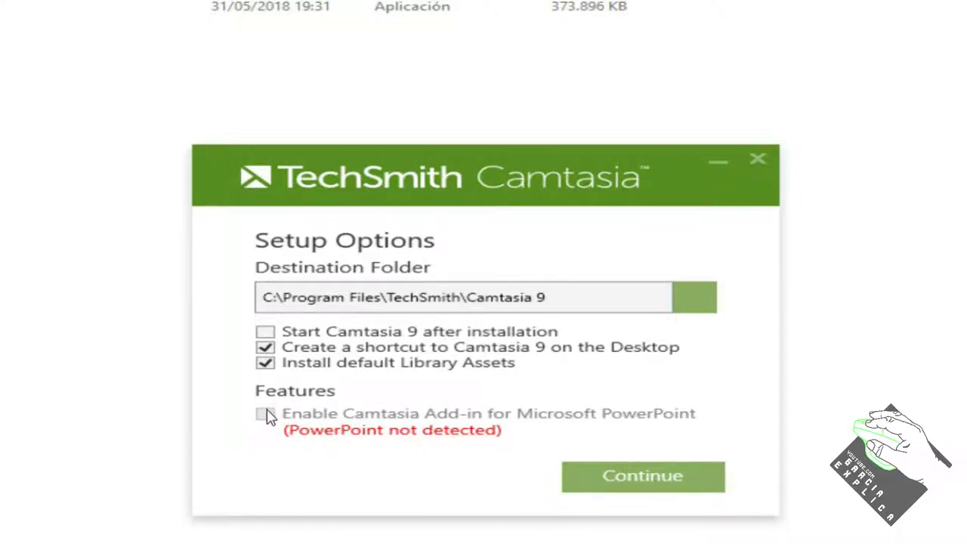
click(624, 486)
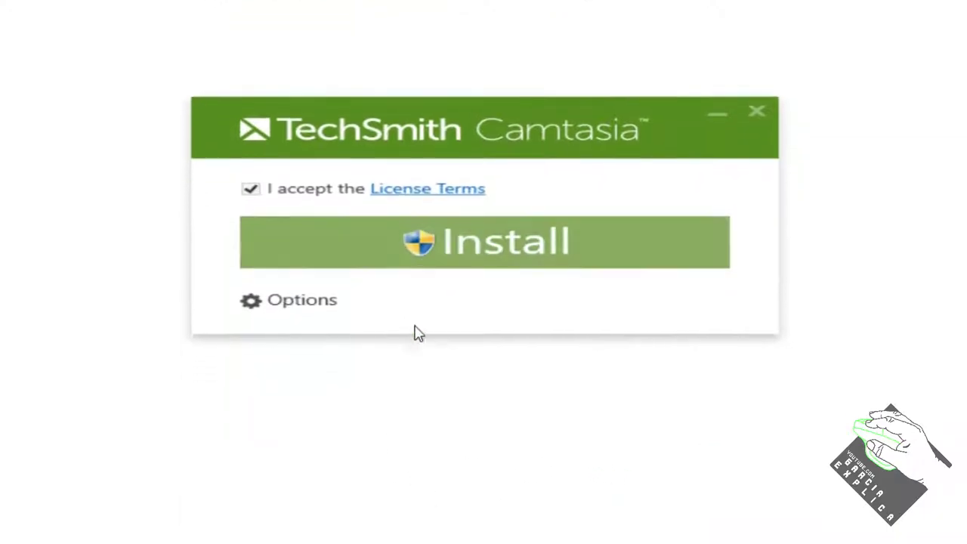
- Install Camtasia 9 and finish the setup
click(421, 253)
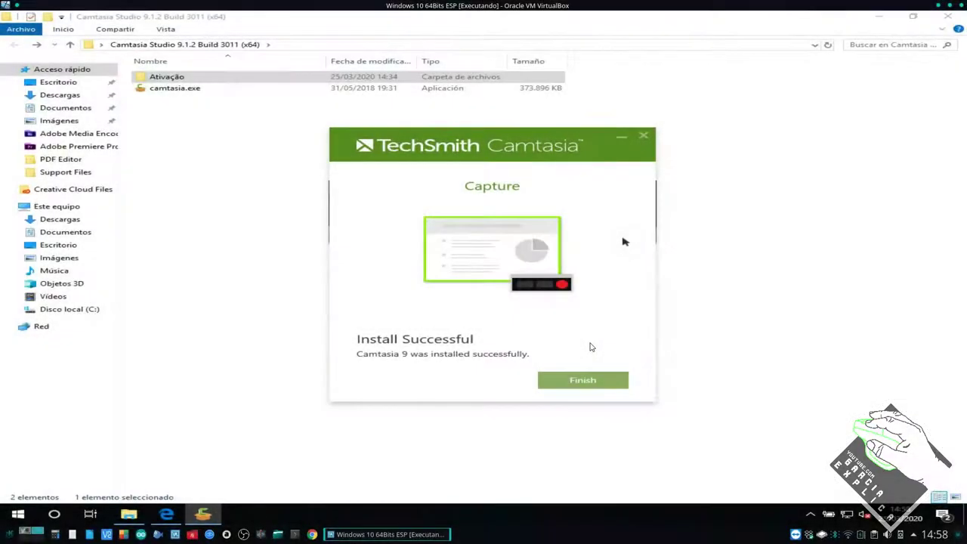
click(579, 385)
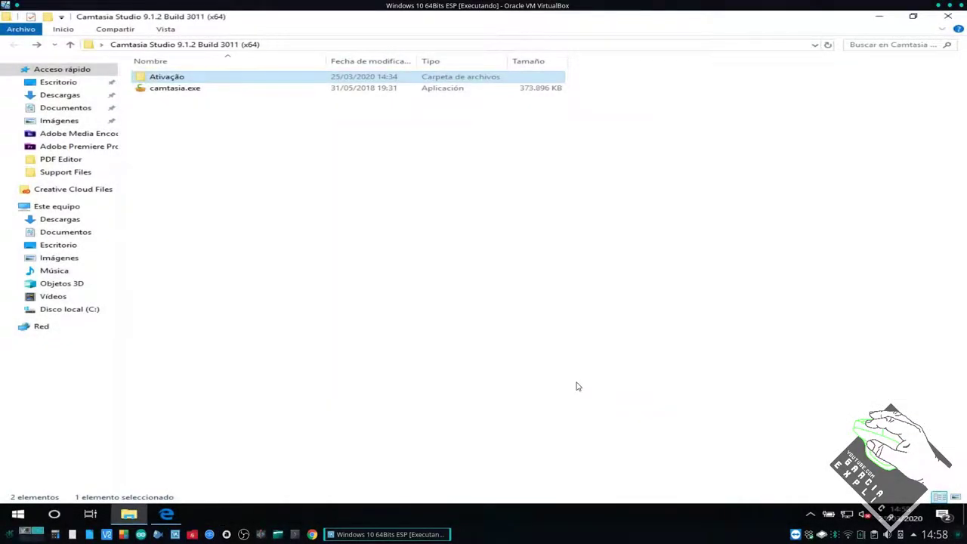
click(275, 259)
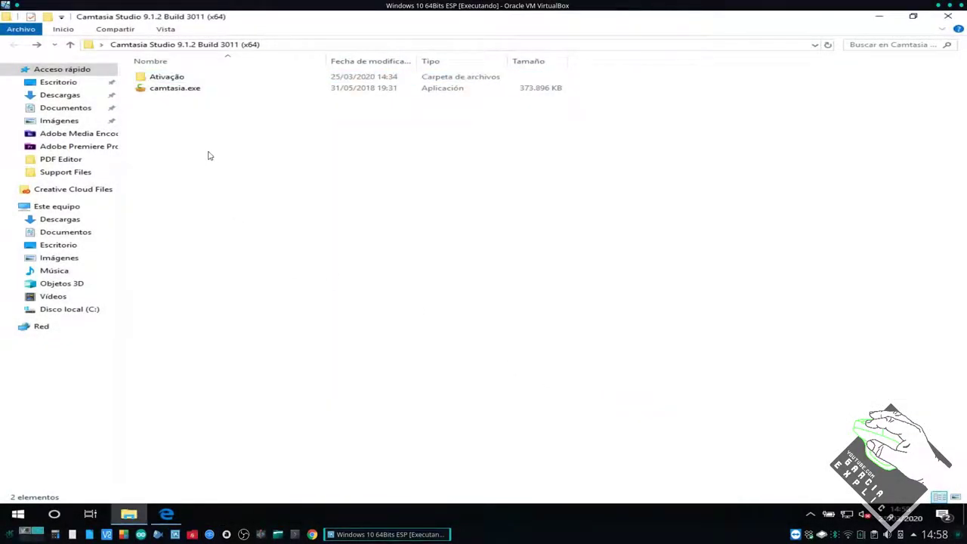
- Open Metodo 1.txt from the Ativação folder
double_click(173, 79)
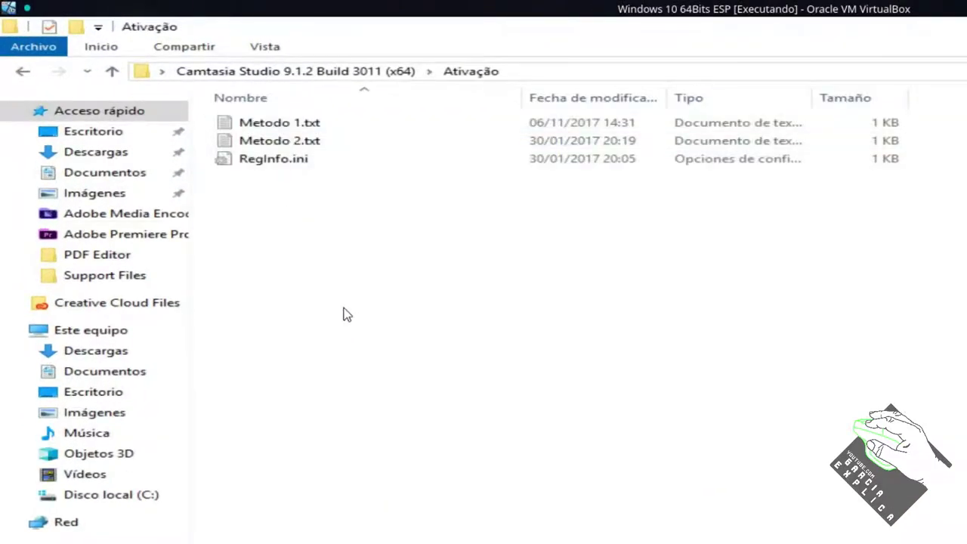
click(320, 126)
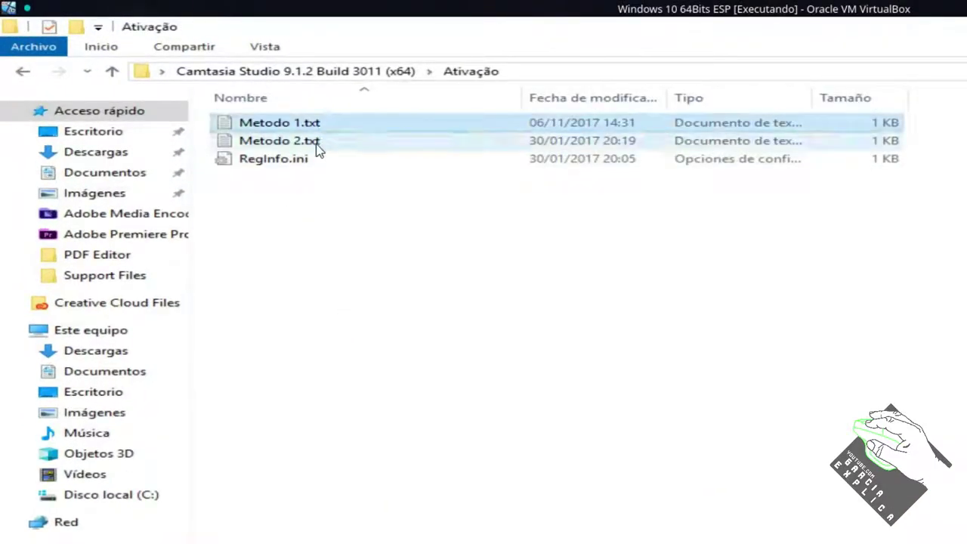
click(316, 142)
click(314, 126)
double_click(313, 126)
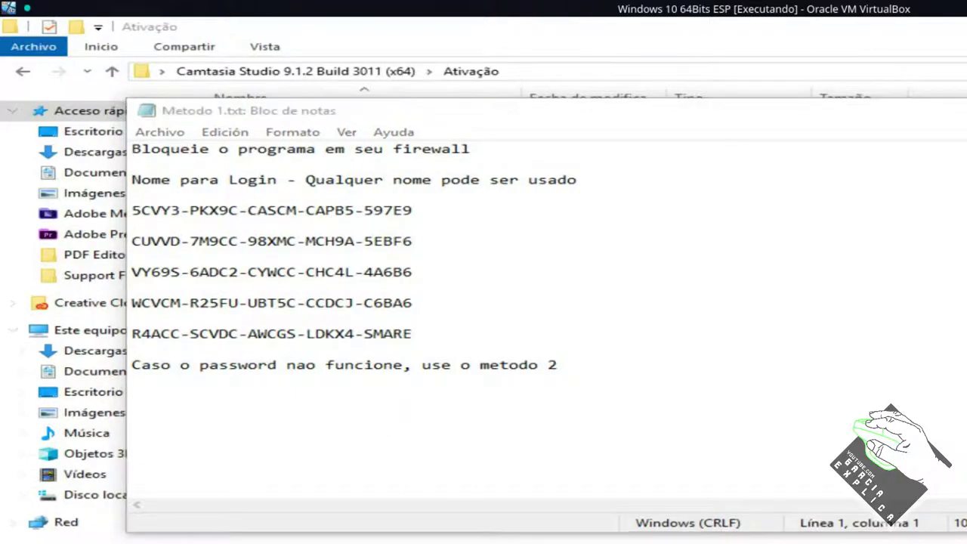
- Launch Camtasia 9 and open its software key entry from the trial dialog
key(super)
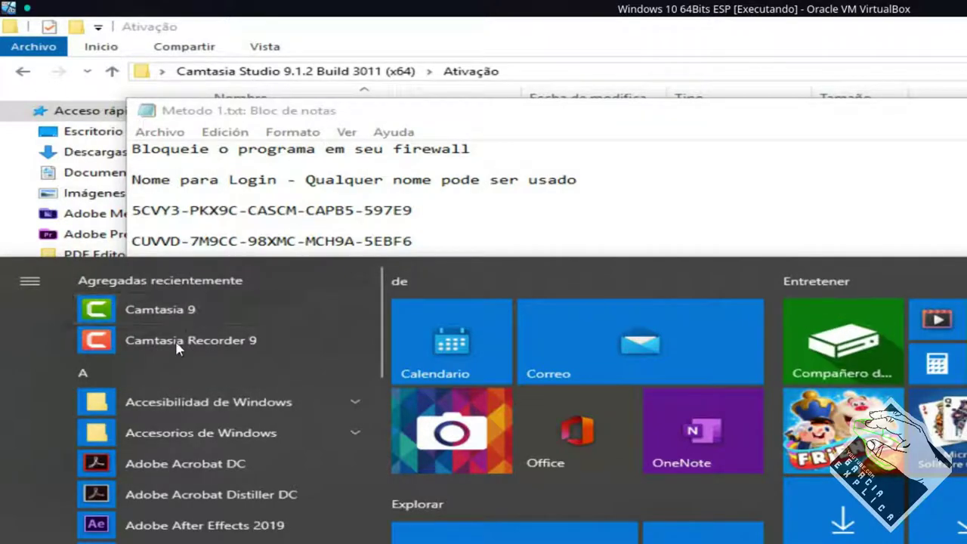
click(173, 310)
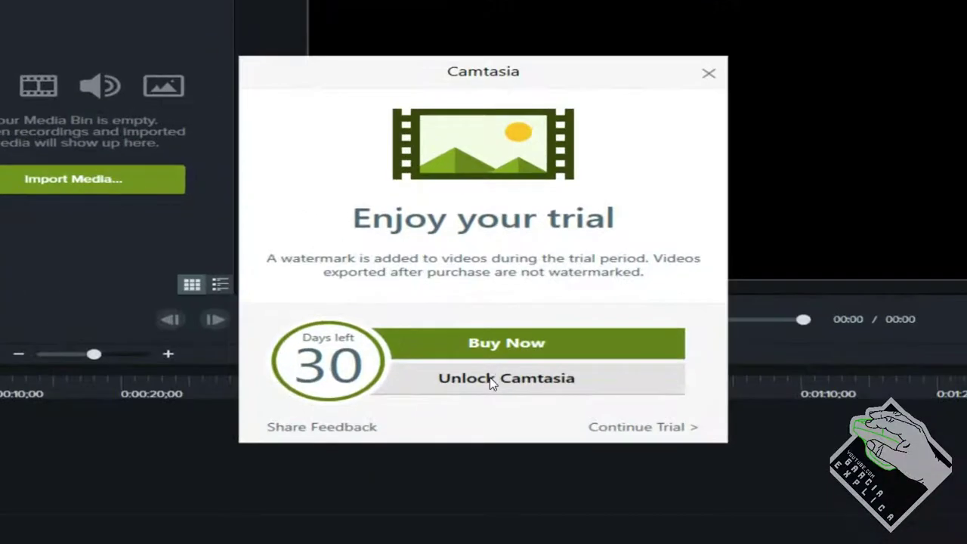
click(505, 396)
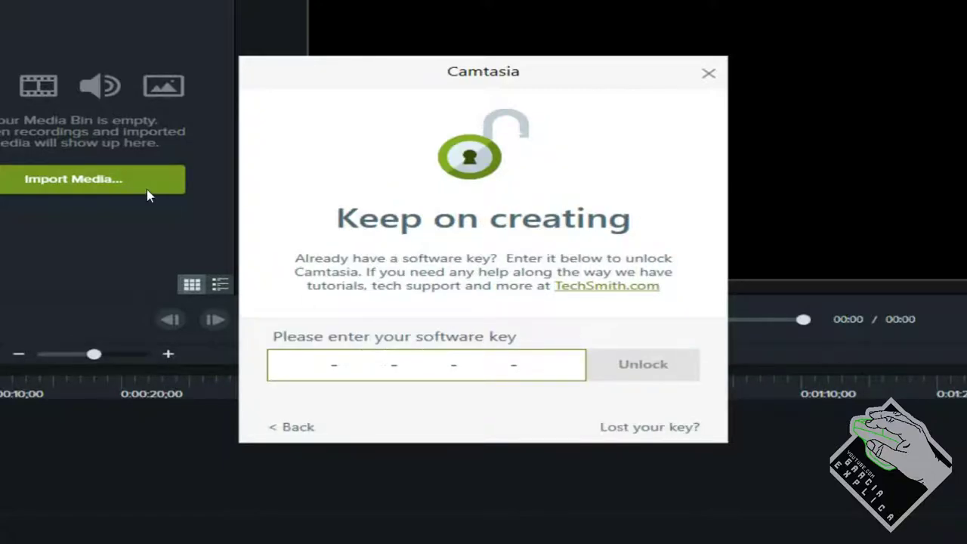
- Try to unlock Camtasia with the first software key copied from Metodo 1.txt
key(alt+Tab)
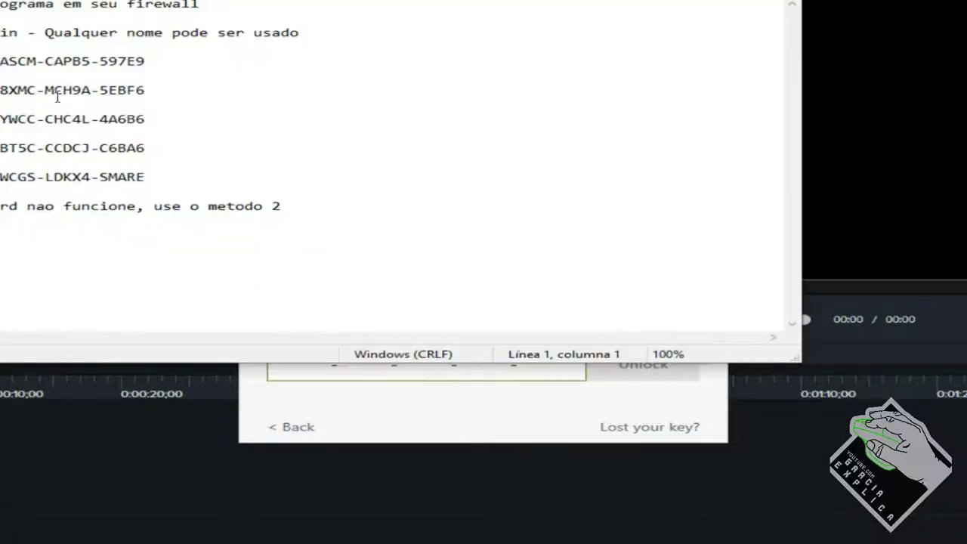
drag(157, 61, 0, 61)
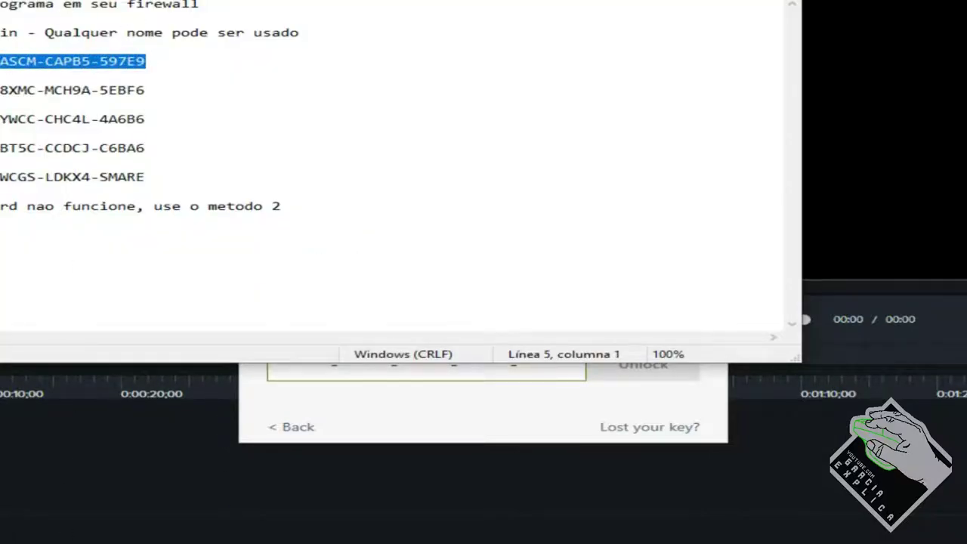
key(ctrl+c)
click(297, 365)
key(ctrl+v)
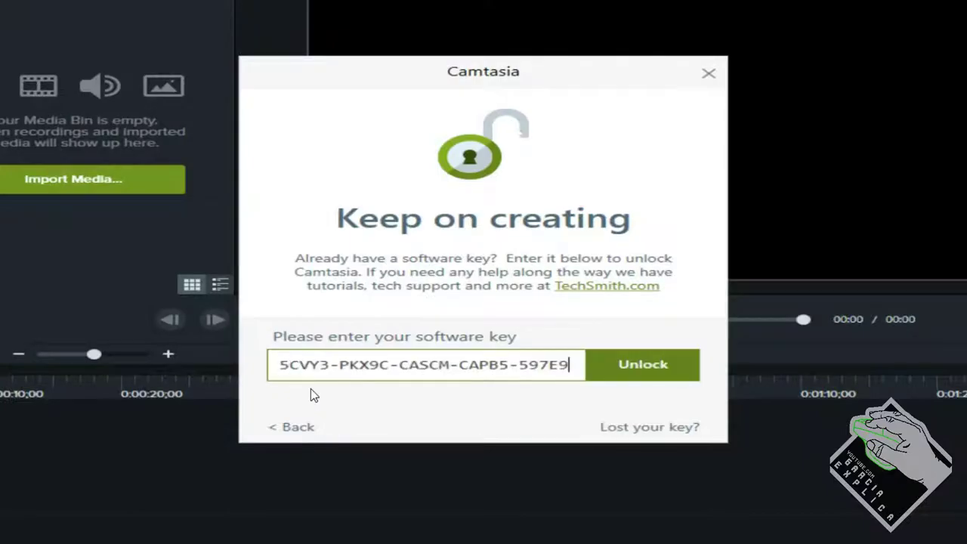
click(621, 375)
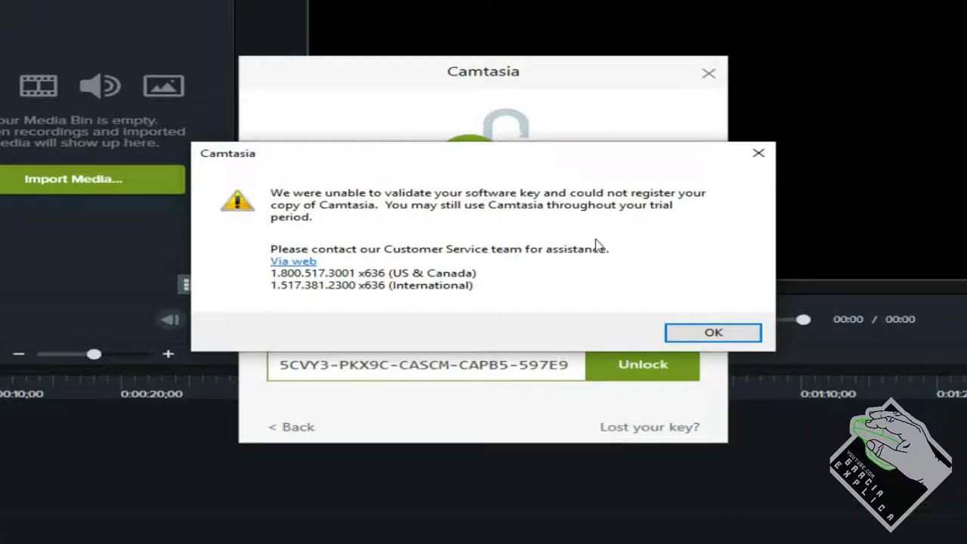
- Dismiss the validation message, close Camtasia and return to Metodo 1.txt
click(683, 332)
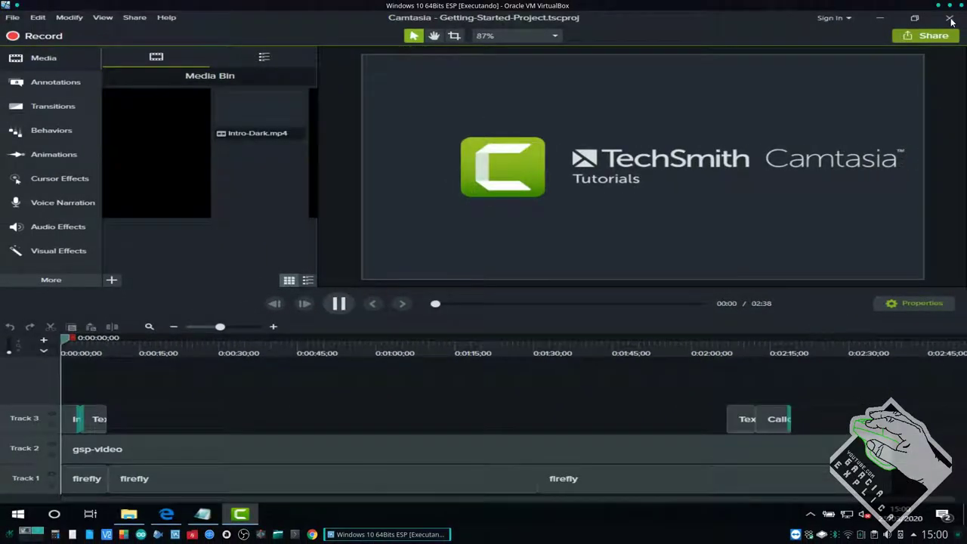
click(950, 18)
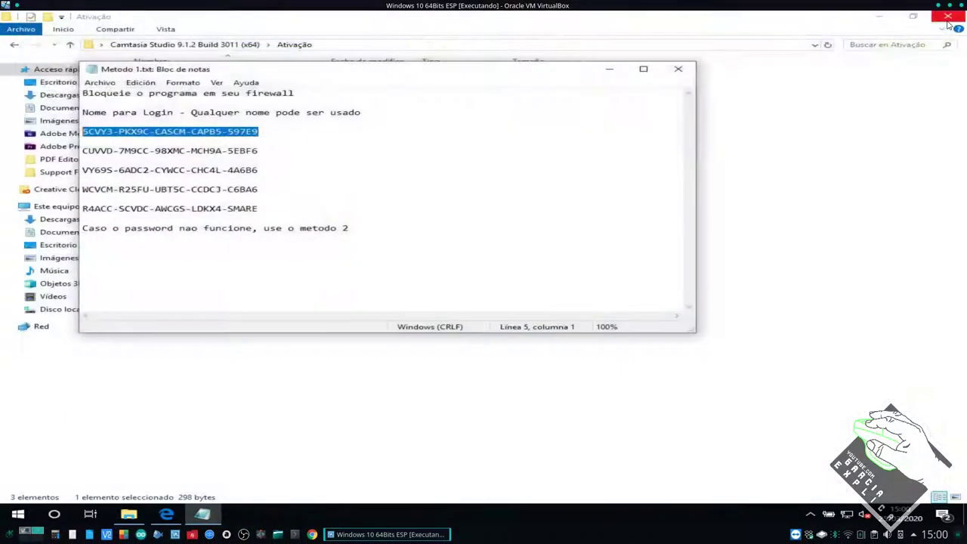
click(452, 173)
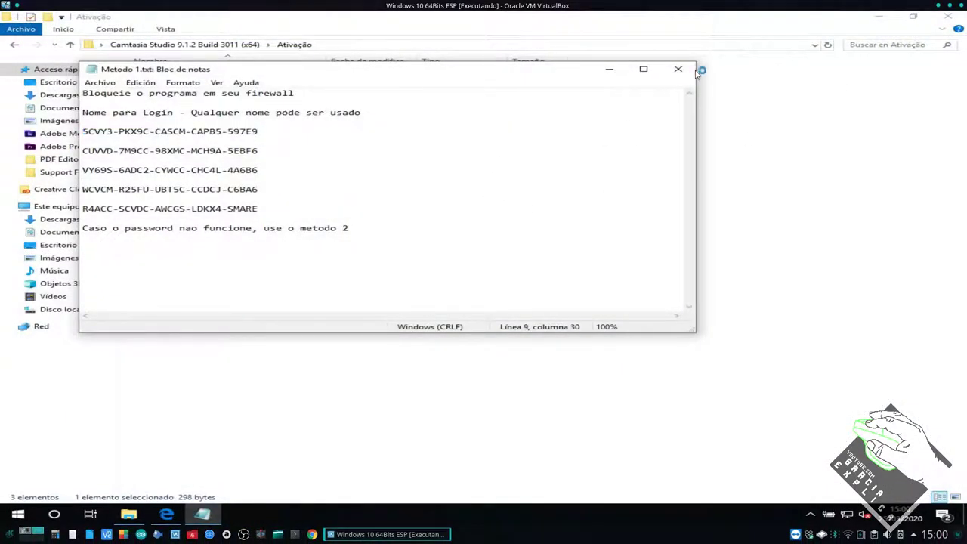
- Close Metodo 1.txt, open Metodo 2.txt from the Ativação folder and examine the ProgramData path in its instructions
click(678, 69)
double_click(190, 91)
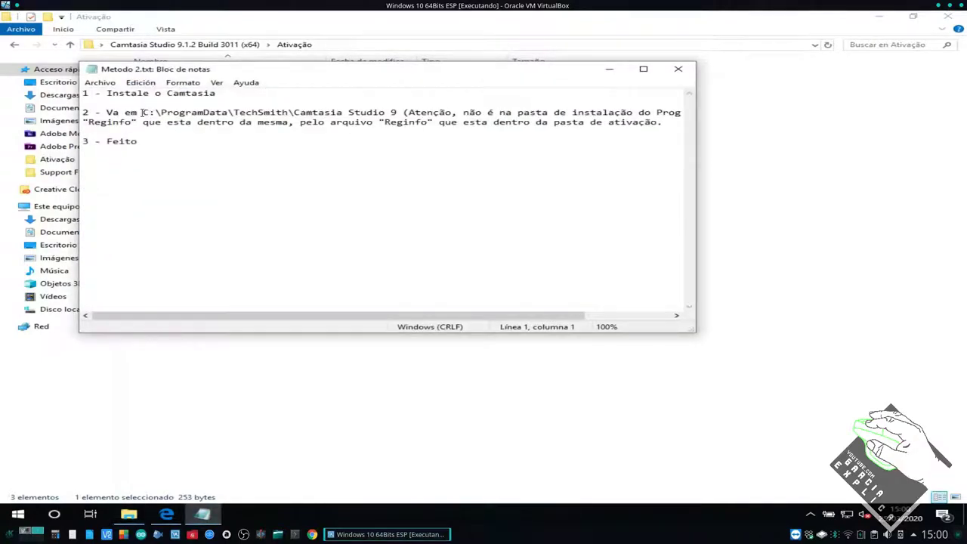
drag(142, 113, 392, 109)
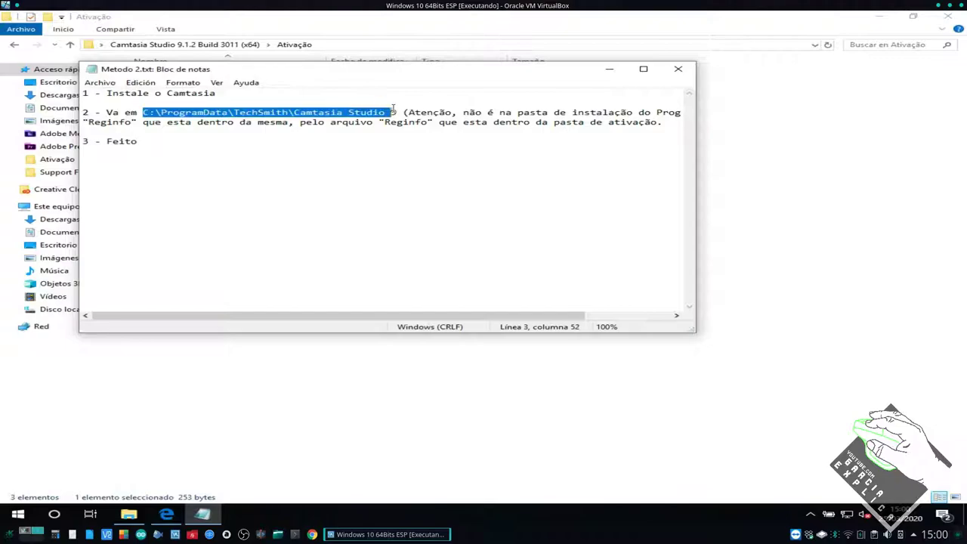
click(198, 123)
drag(169, 112, 225, 111)
click(203, 112)
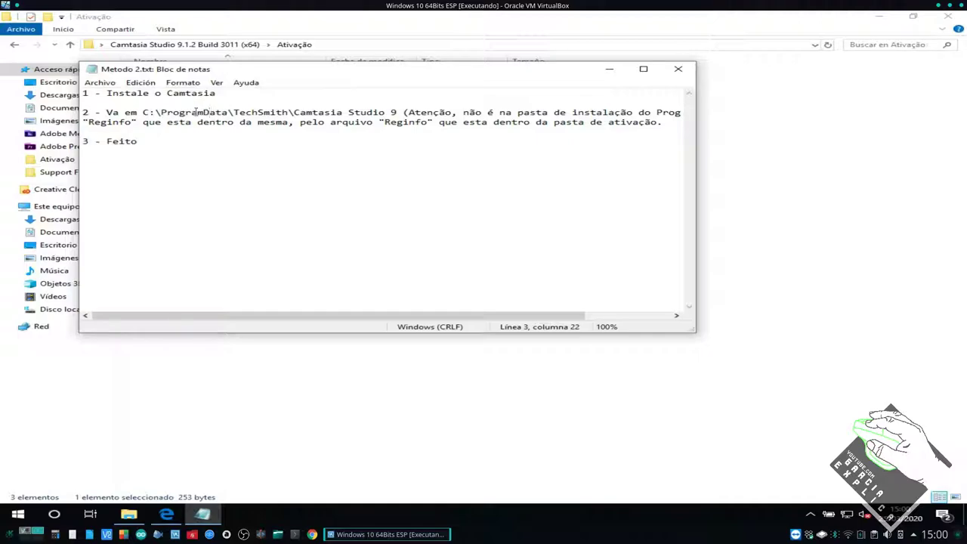
- Arrange the Ativação folder and a new File Explorer window side by side
click(190, 366)
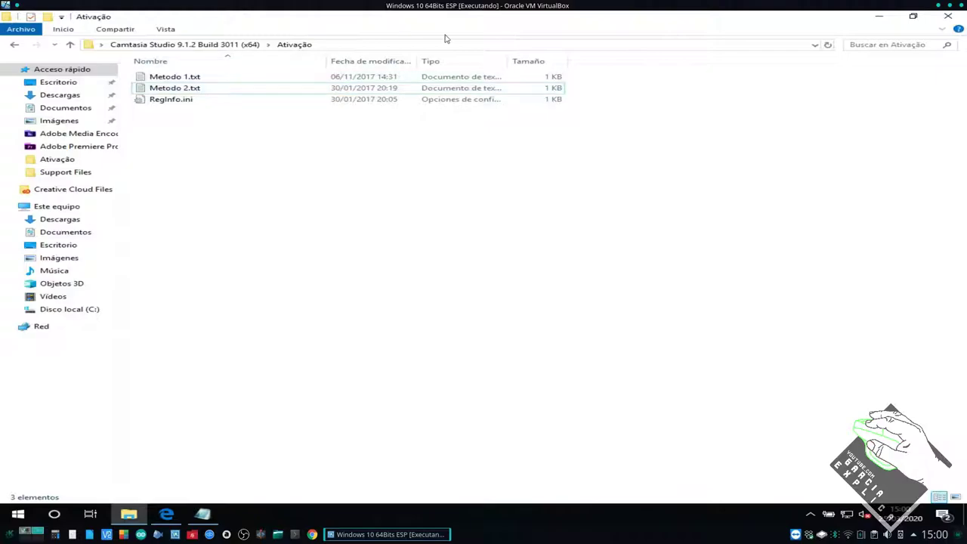
key(super+Left)
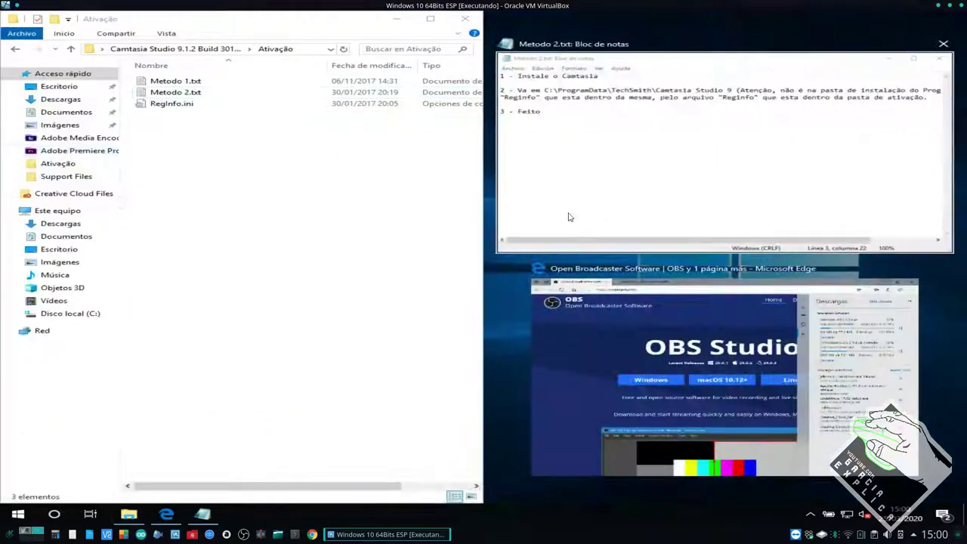
click(401, 313)
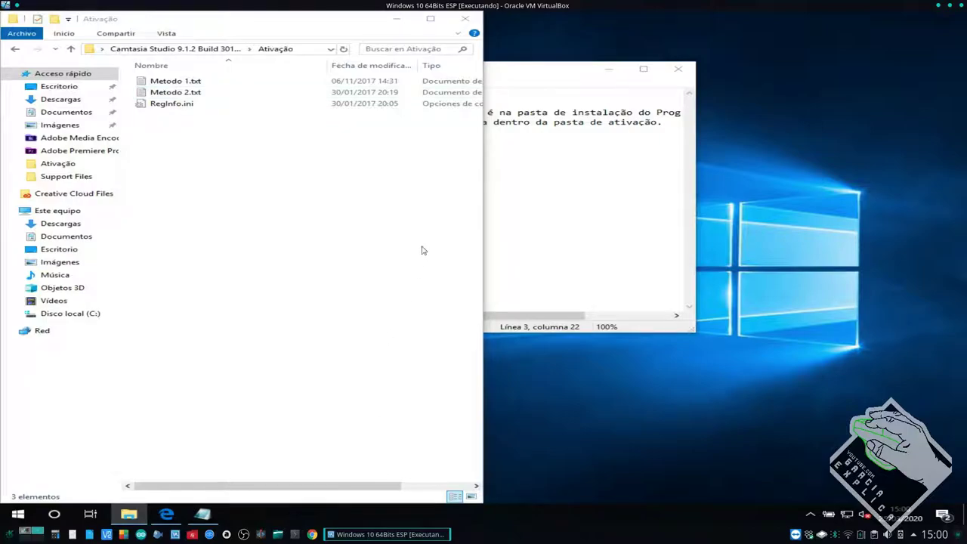
key(super+e)
drag(443, 65, 966, 152)
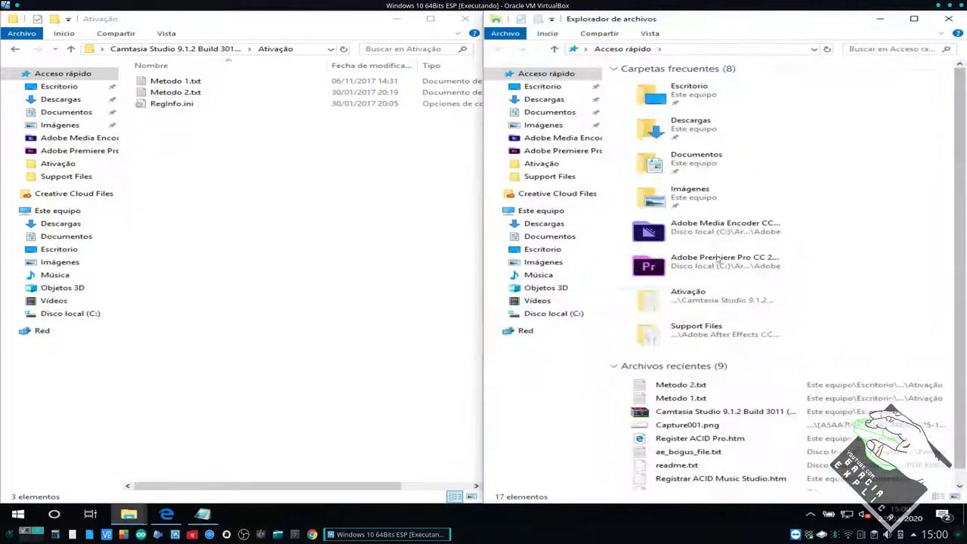
- Browse Disco local (C:) in the new Explorer window, checking Program Files (x86) before returning to select the ProgramData folder
click(550, 314)
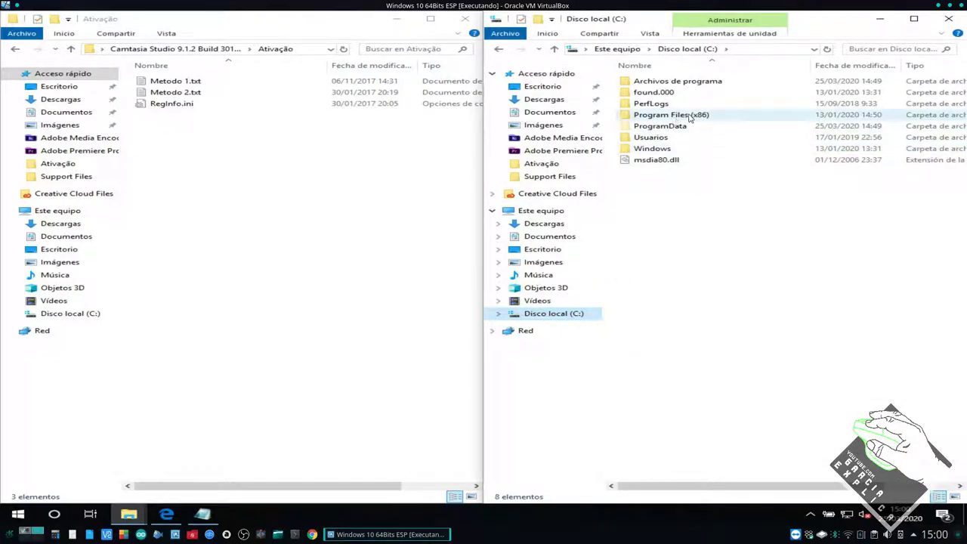
double_click(689, 118)
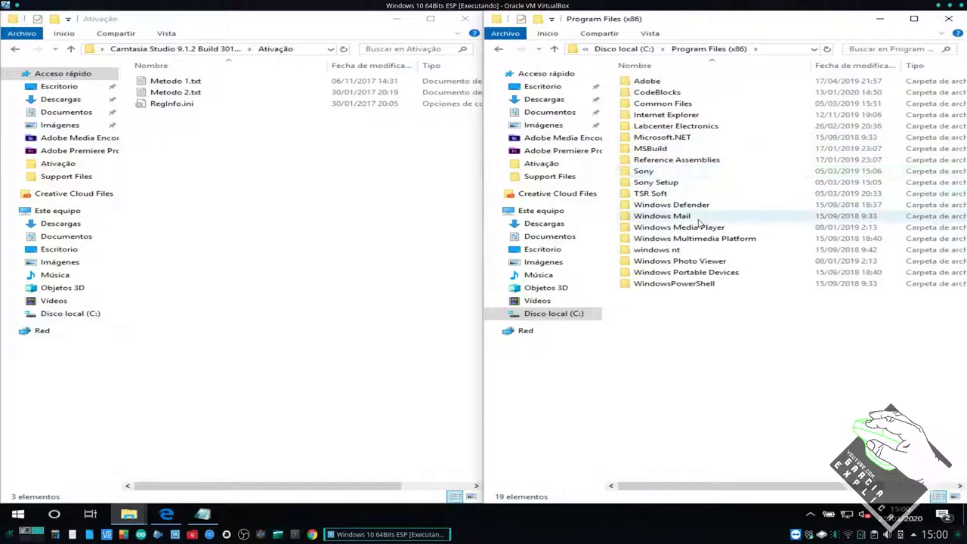
key(alt+Left)
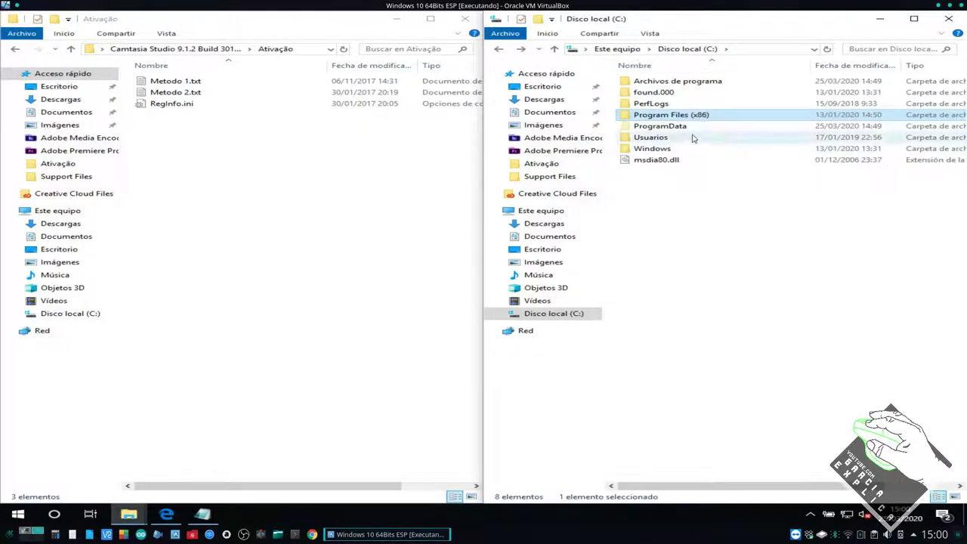
click(662, 130)
click(665, 197)
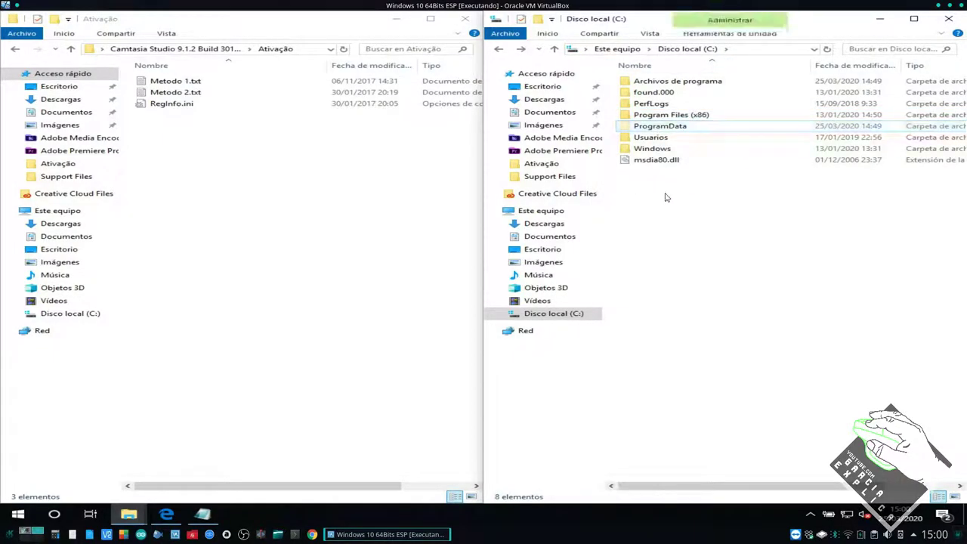
click(651, 127)
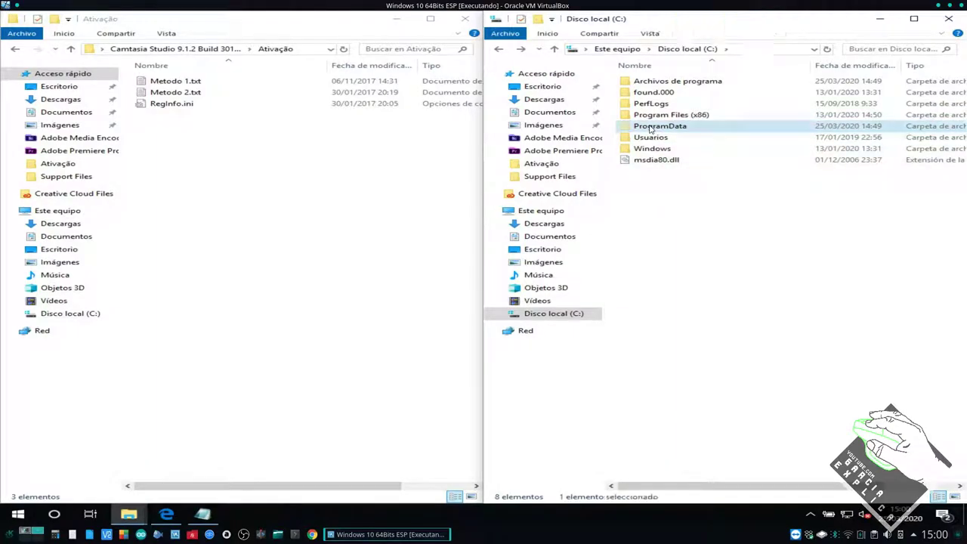
- Check the Explorer setting that shows hidden items, leaving it as it is
click(648, 34)
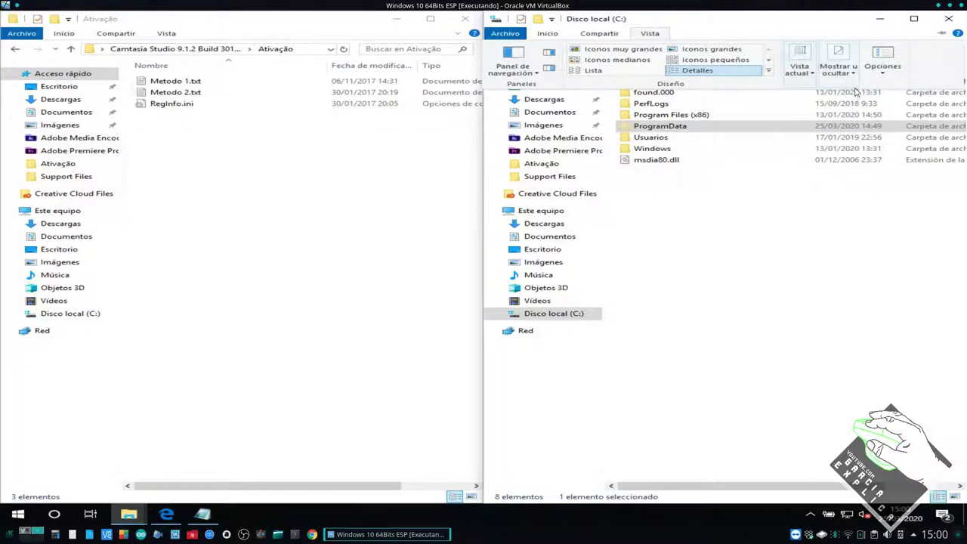
click(838, 69)
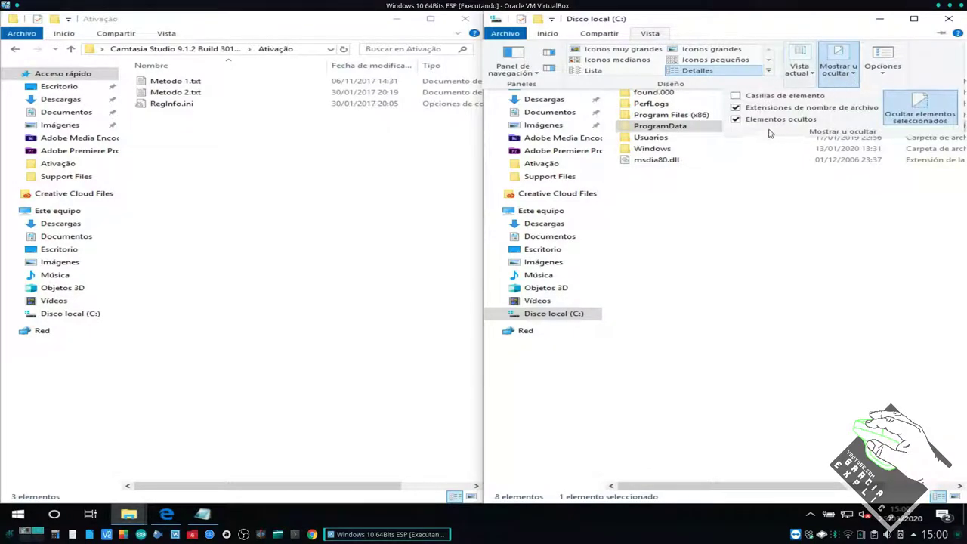
click(698, 215)
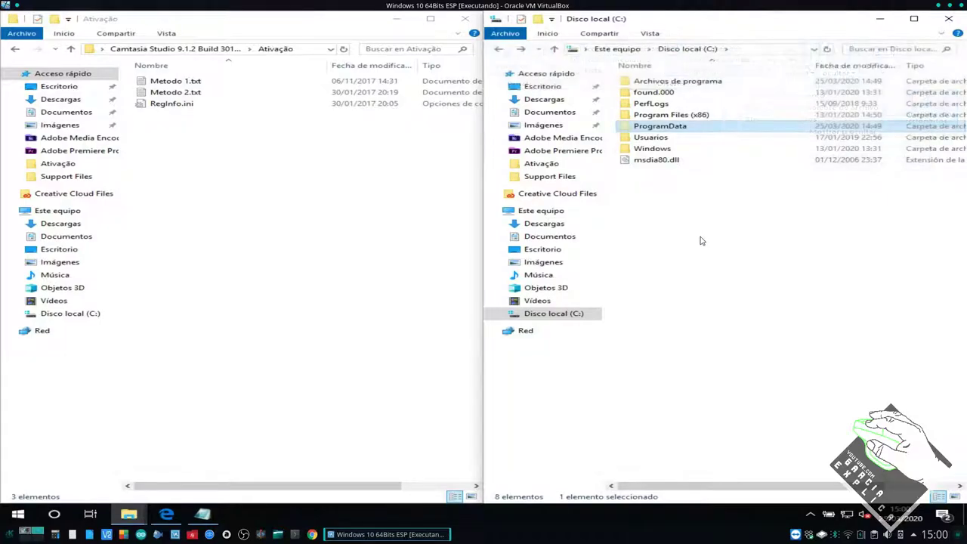
- Copy the path C:\ProgramData\TechSmith\Camtasia Studio 9 from Metodo 2.txt and open that folder in the second Explorer window
click(201, 514)
drag(143, 112, 396, 113)
key(ctrl+c)
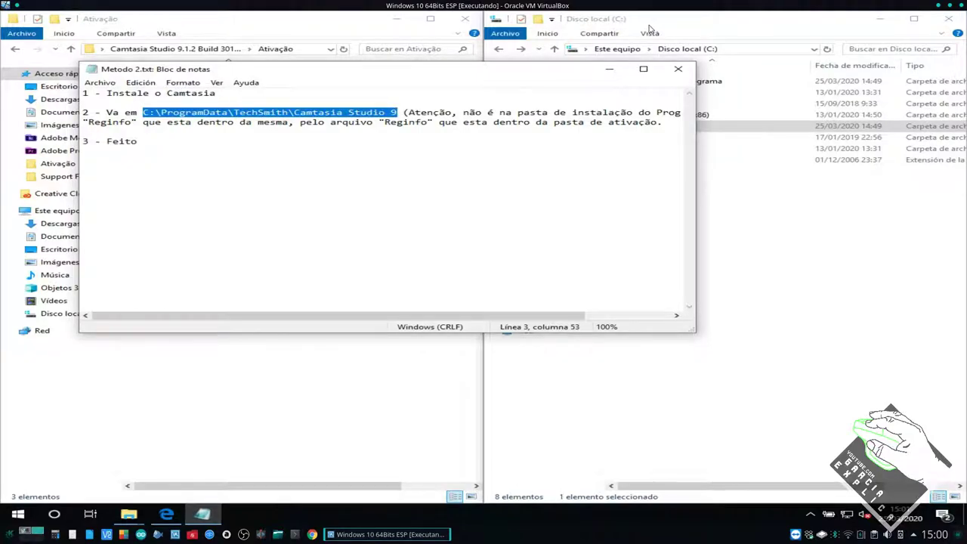
click(729, 48)
key(ctrl+v)
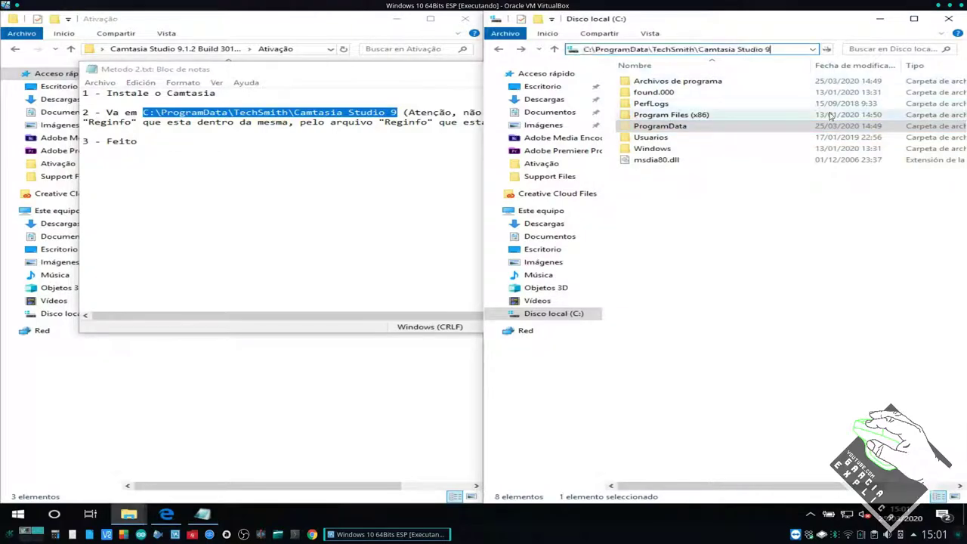
key(Return)
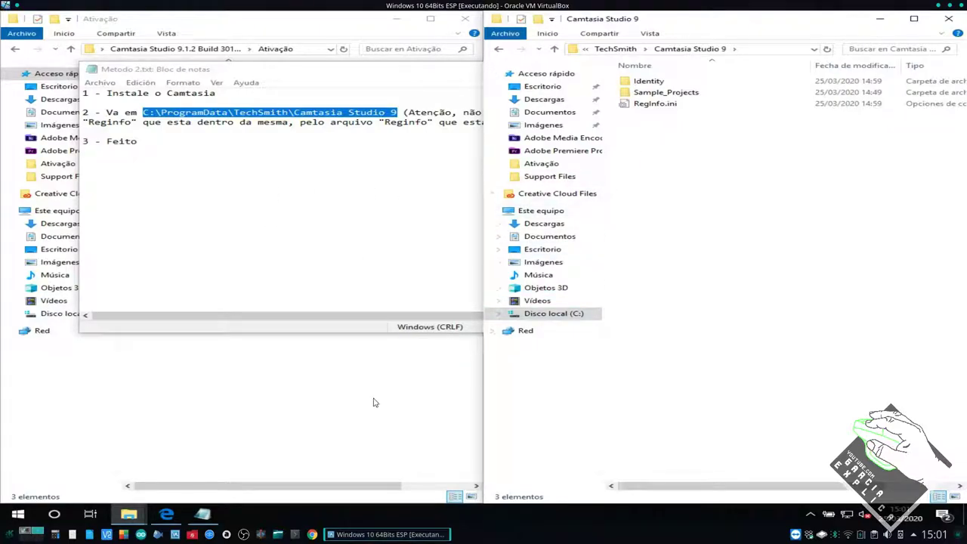
- Copy RegInfo.ini from the Ativação folder into the Camtasia Studio 9 folder, replacing the existing file
click(658, 105)
click(194, 103)
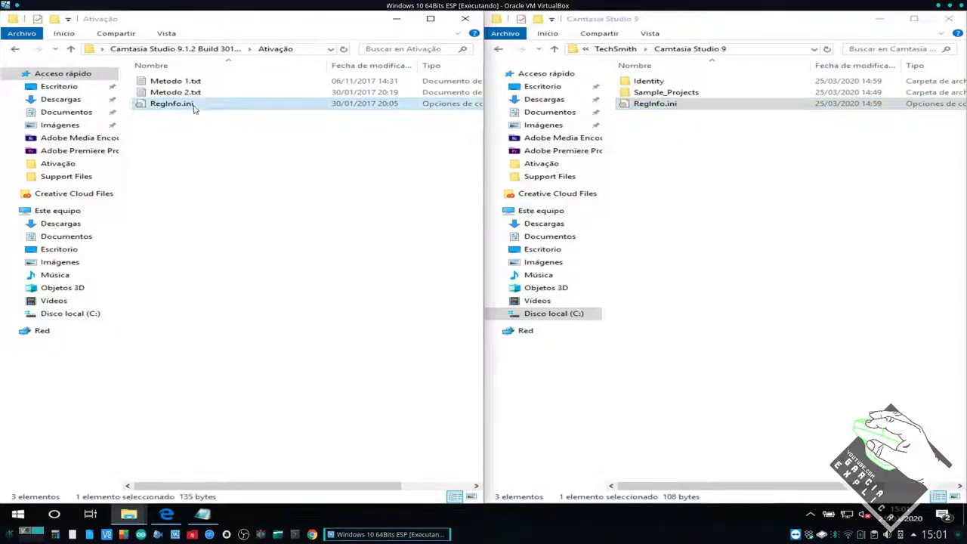
click(202, 163)
click(190, 104)
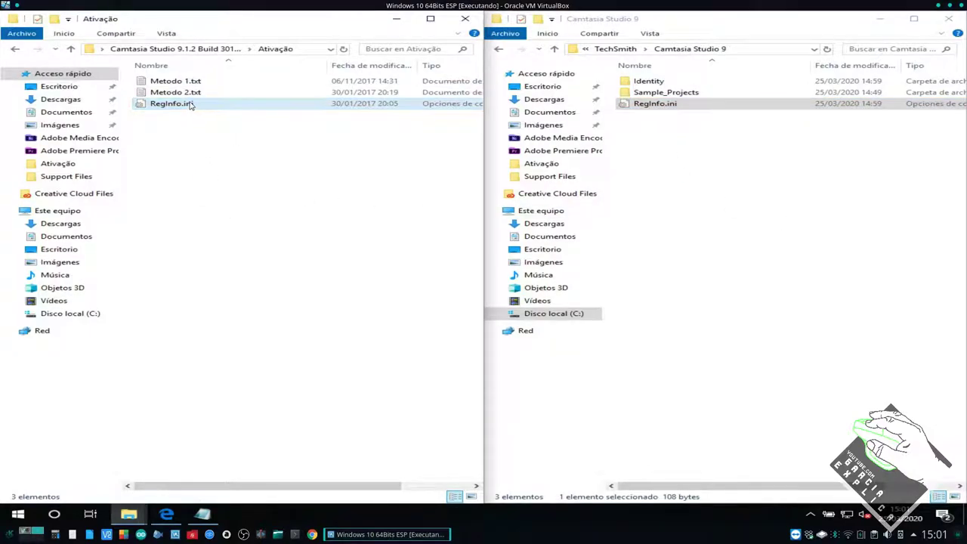
click(244, 183)
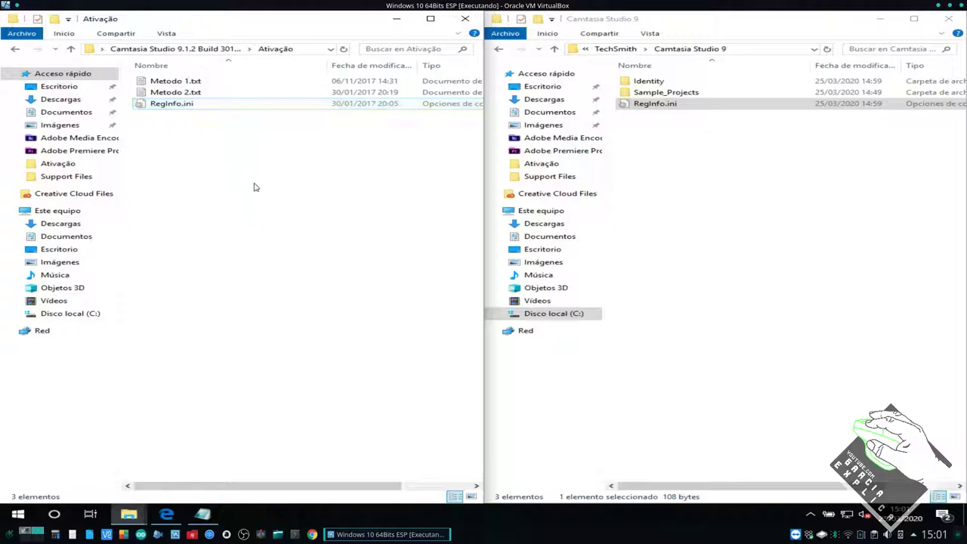
click(182, 104)
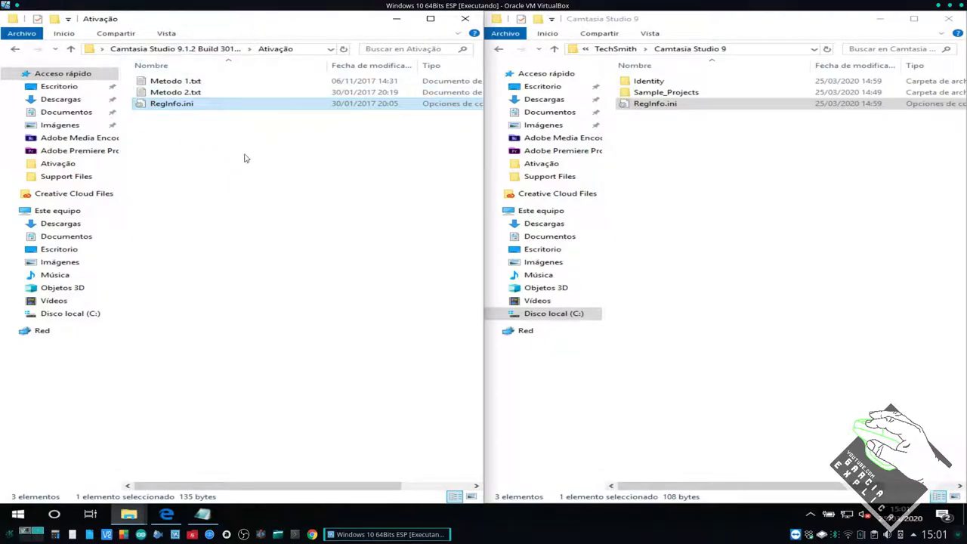
right_click(244, 104)
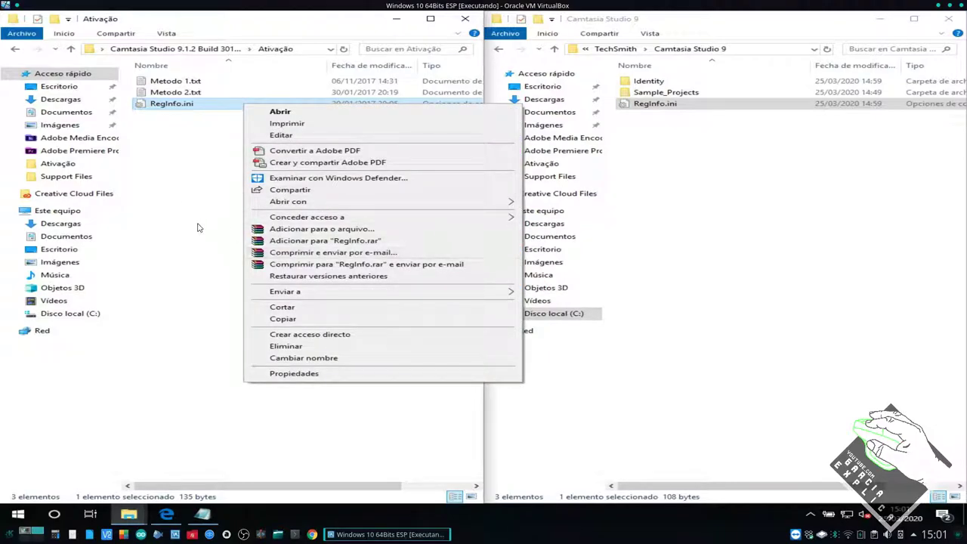
key(Escape)
click(702, 198)
key(ctrl+v)
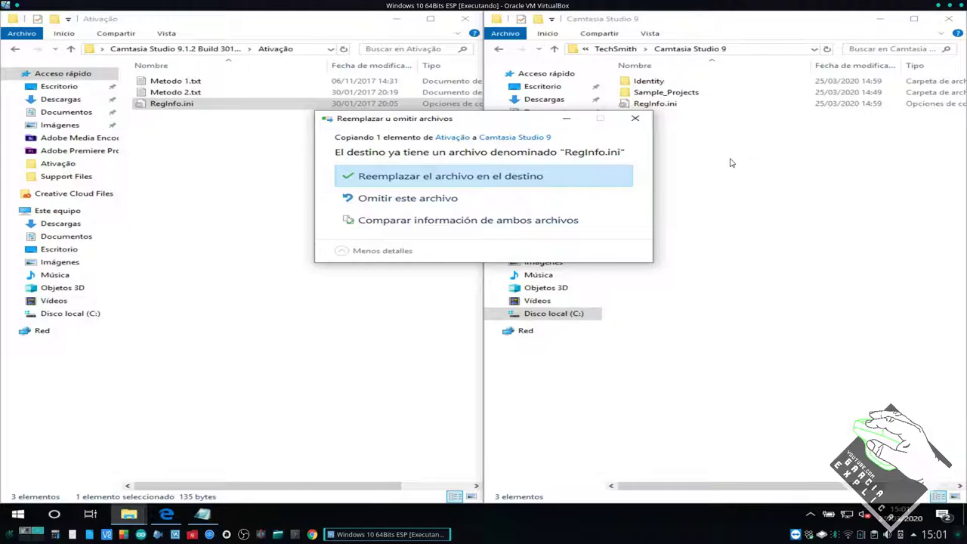
click(439, 185)
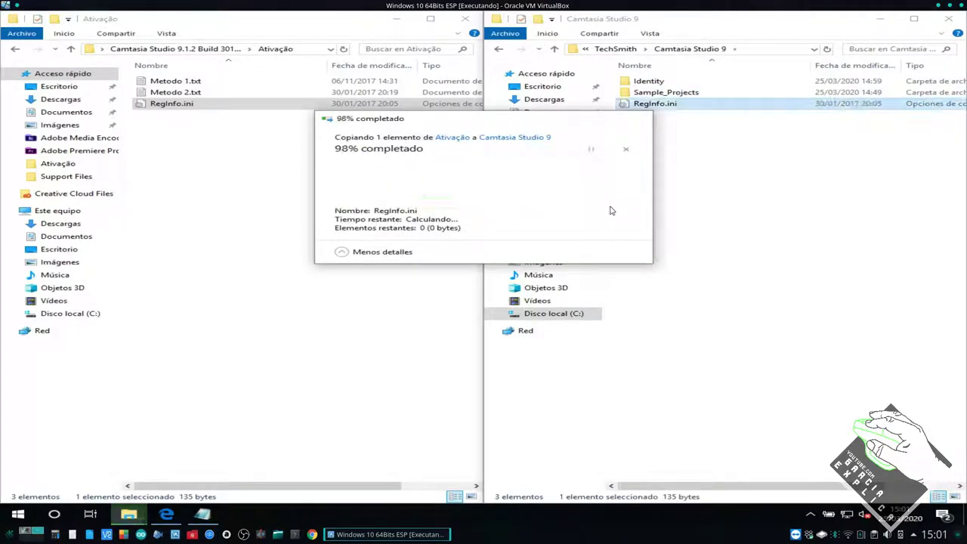
- Review the full path of the Camtasia Studio 9 folder and the files in both open folders
click(767, 49)
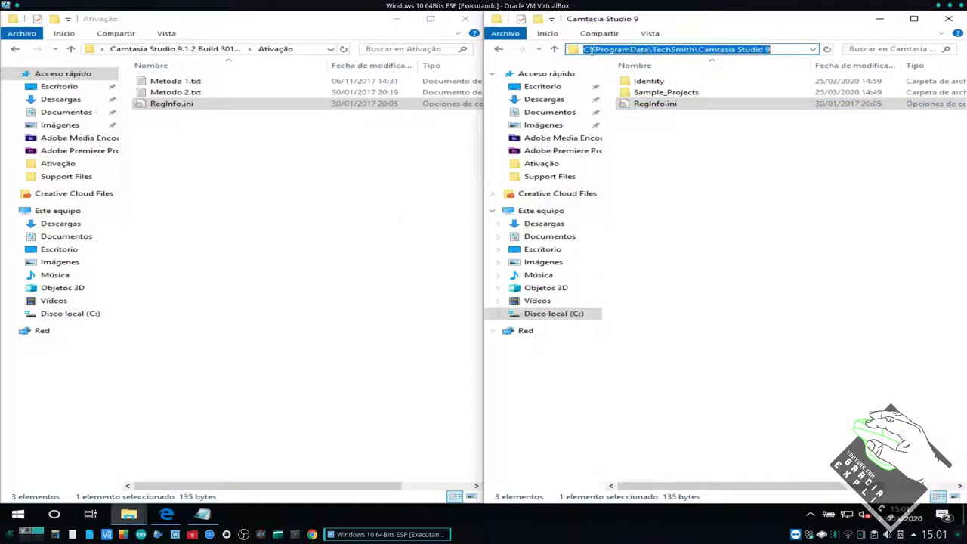
click(663, 169)
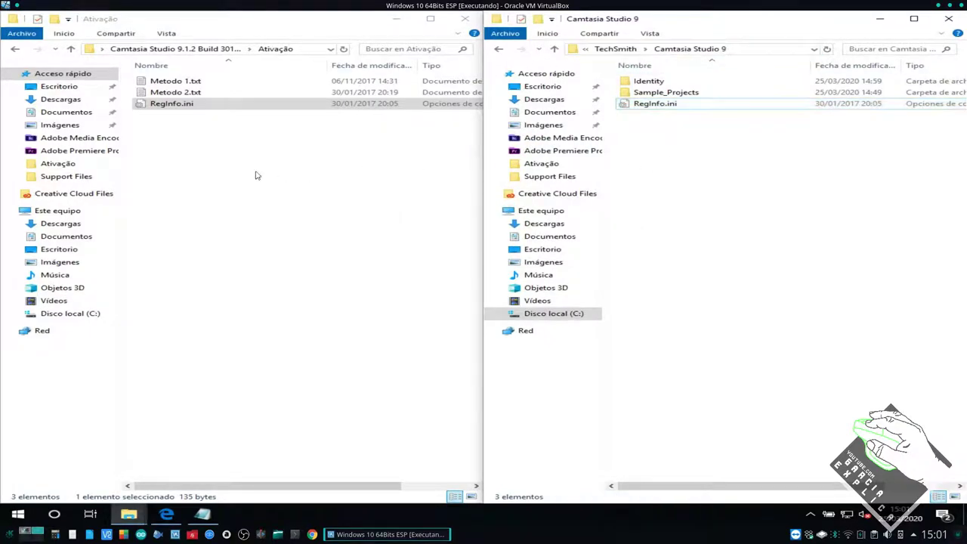
click(257, 174)
drag(237, 129, 173, 71)
click(246, 179)
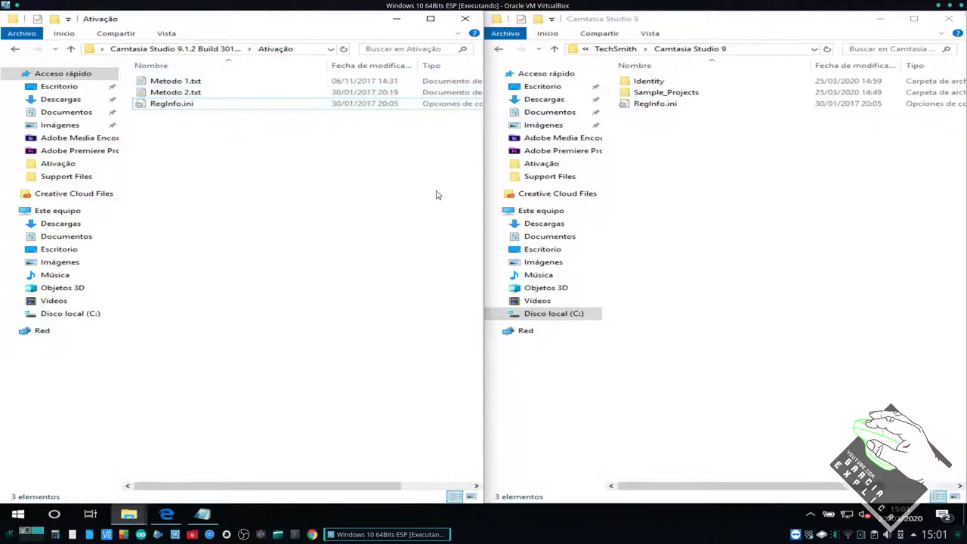
drag(736, 162, 617, 73)
click(718, 192)
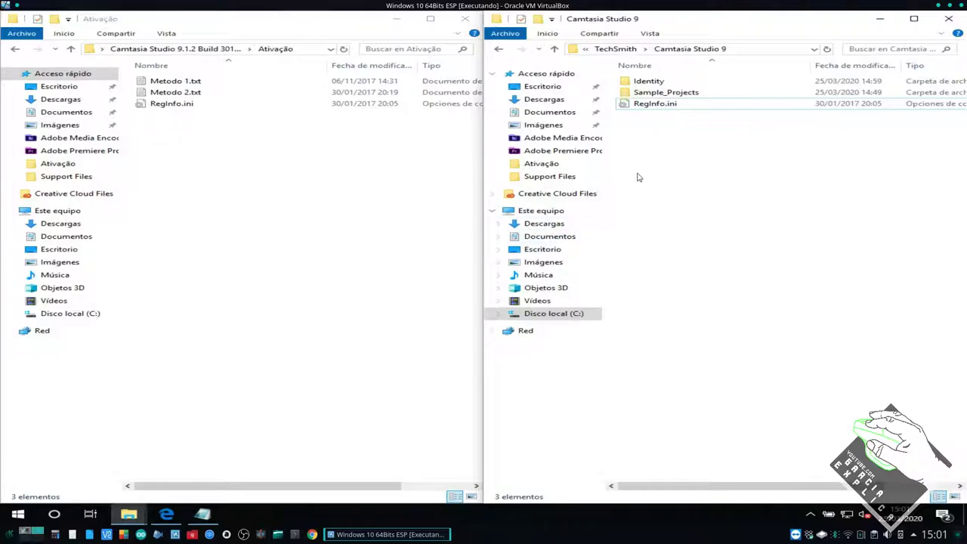
- Close both Explorer windows and Metodo 2.txt
click(949, 19)
click(473, 23)
click(678, 69)
- Launch Camtasia 9 from the desktop, dismiss the Camtasia 2019 upgrade offer and close the start window
double_click(37, 301)
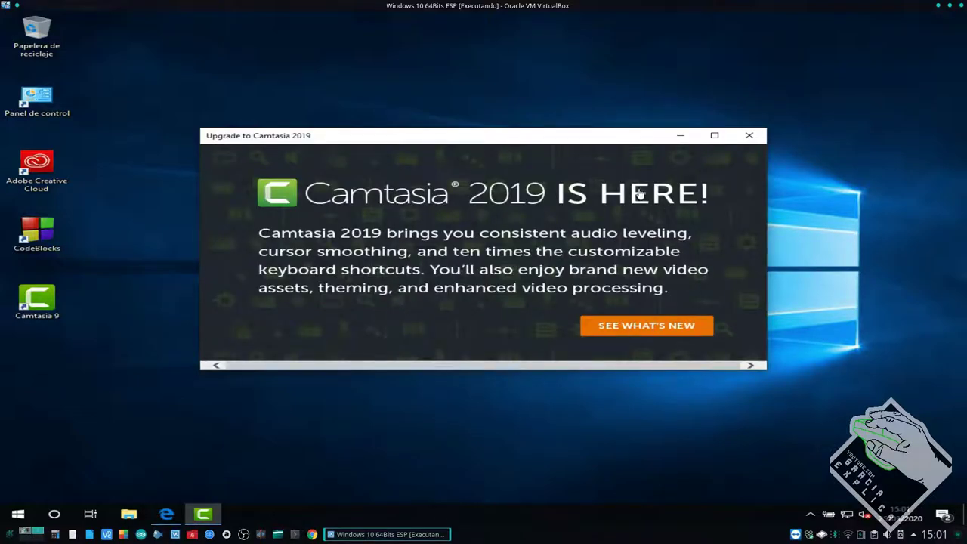
click(753, 136)
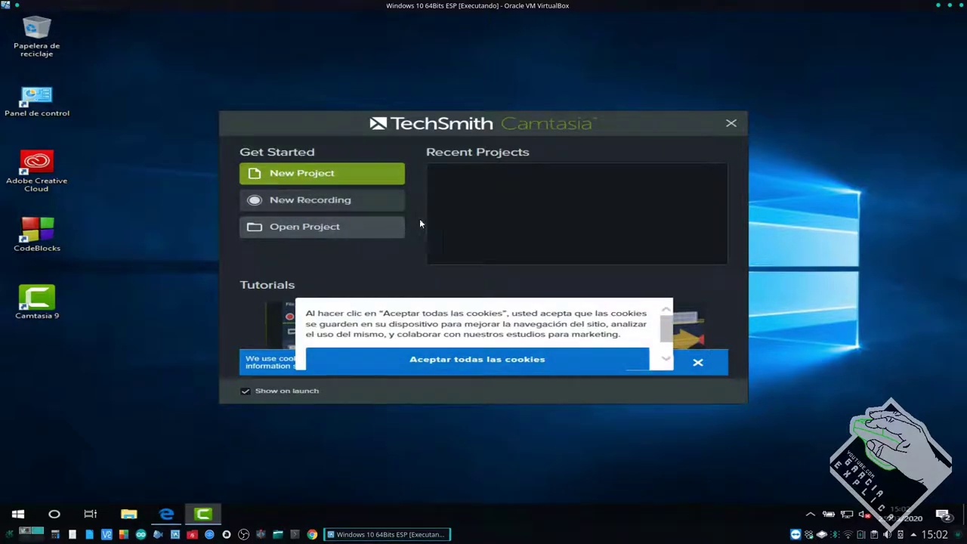
click(731, 122)
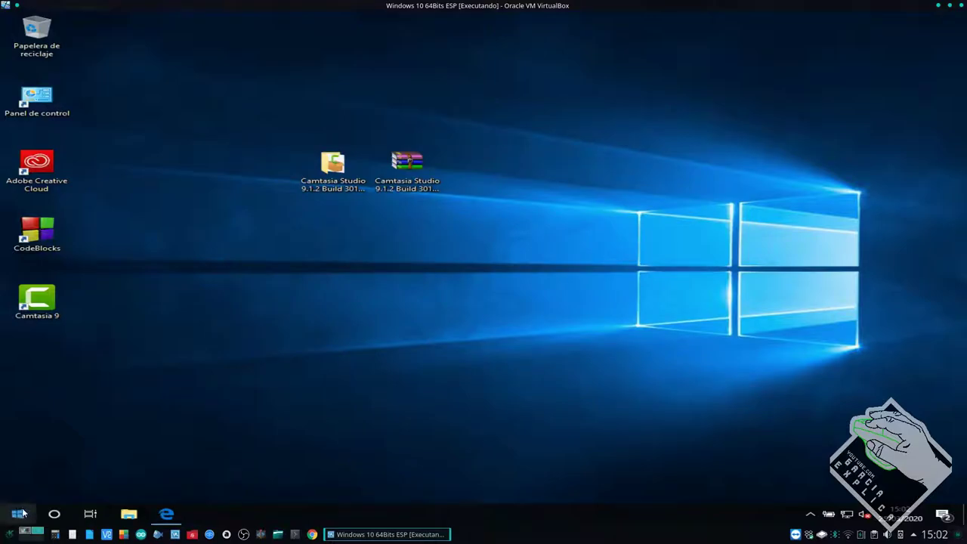
- Create a desktop shortcut for Camtasia Recorder 9 from its file location and close the TechSmith folder
click(21, 513)
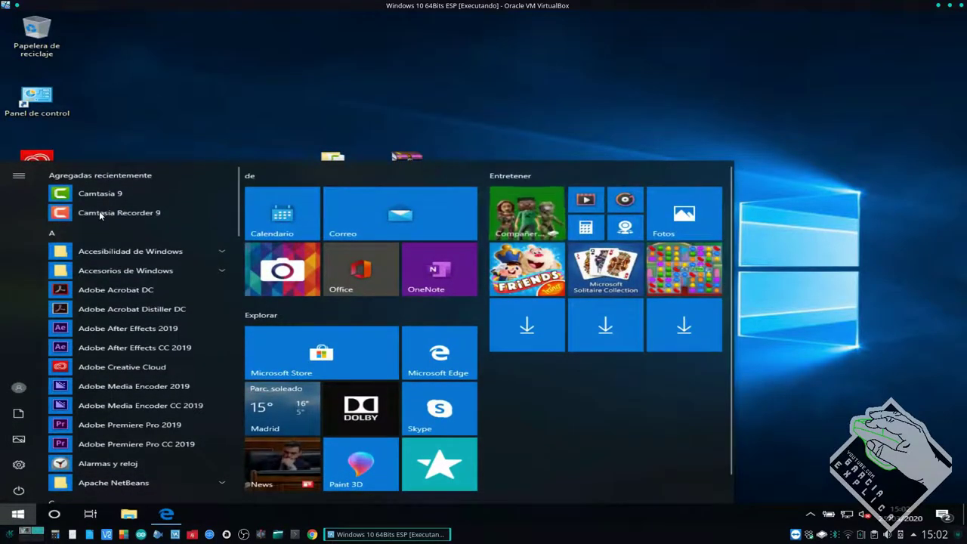
right_click(99, 210)
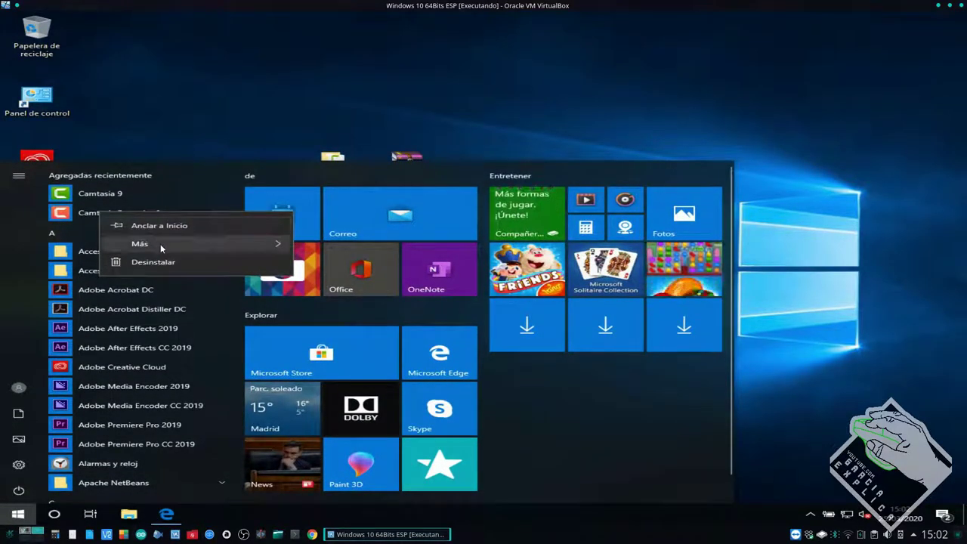
mouse_move(227, 242)
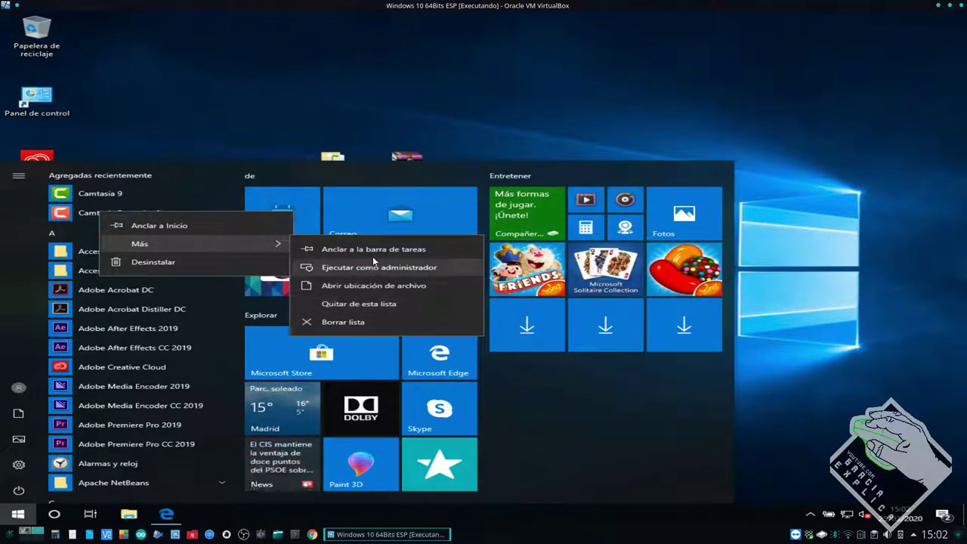
click(344, 287)
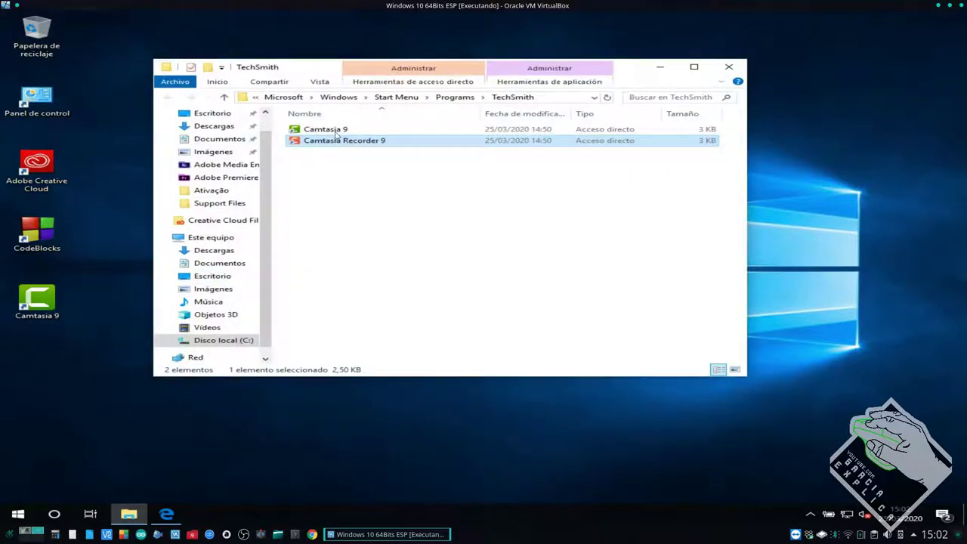
right_click(330, 142)
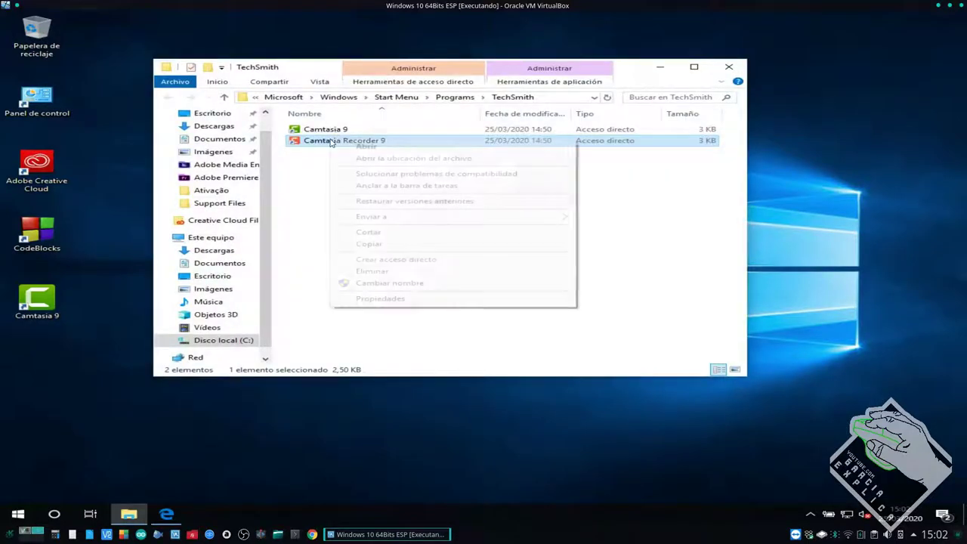
mouse_move(457, 221)
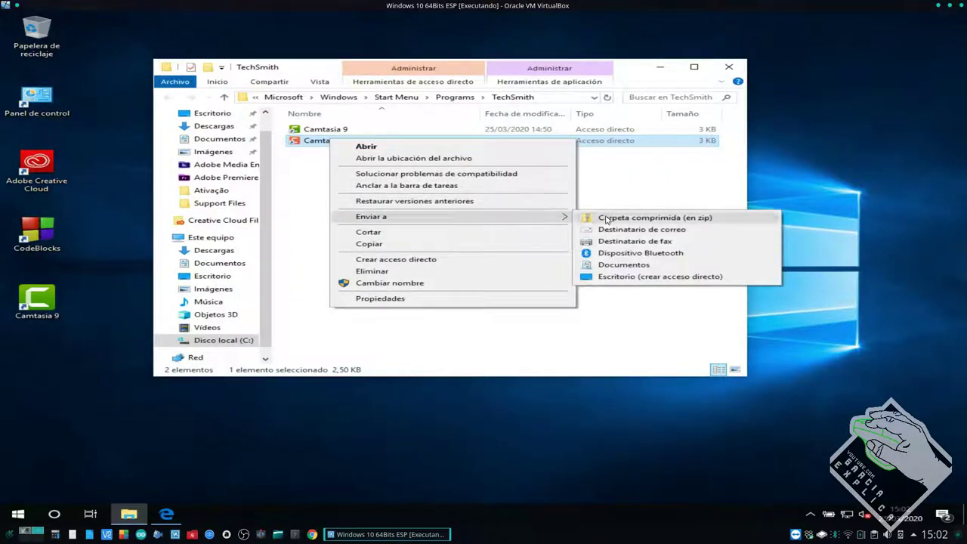
click(609, 276)
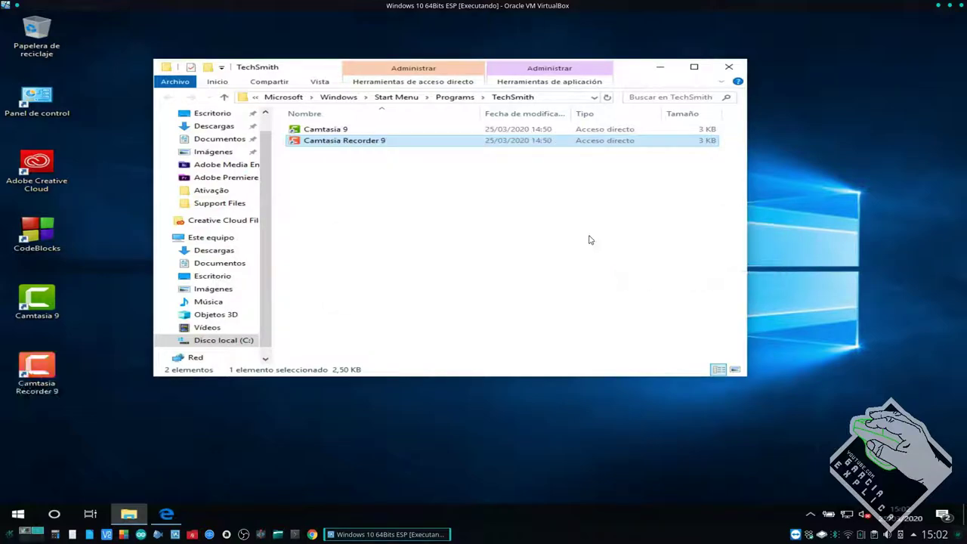
click(729, 67)
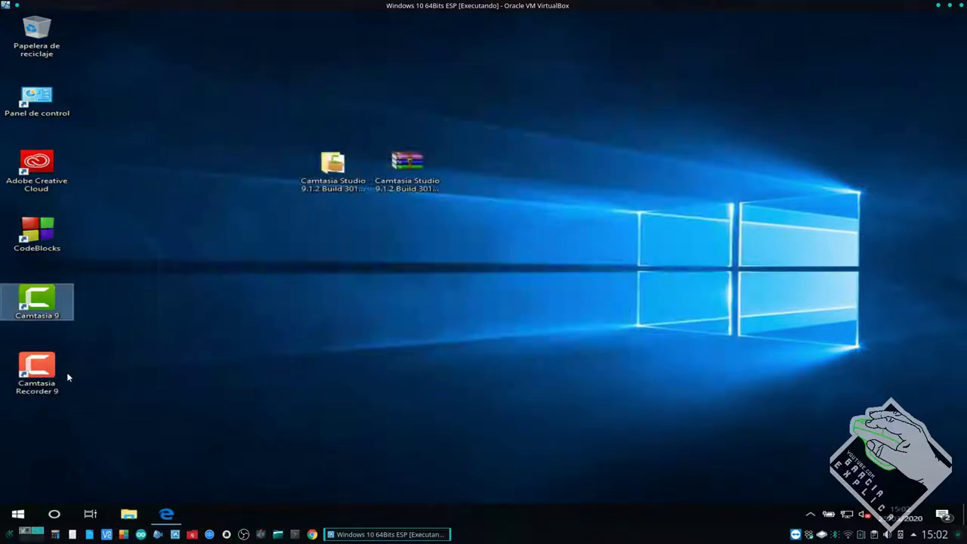
- Launch Camtasia Recorder 9 from its desktop shortcut and move the recorder window slightly up and away from the screen corner
double_click(38, 370)
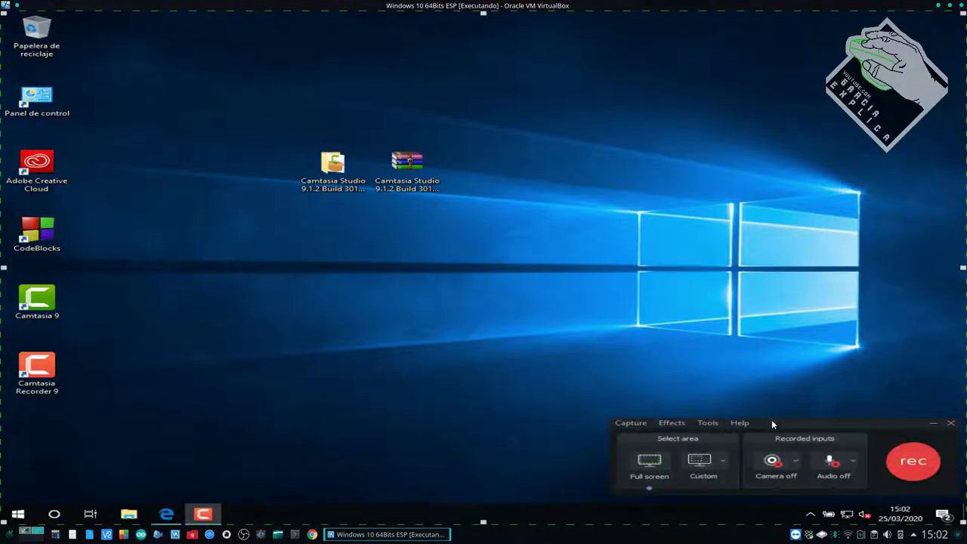
drag(773, 420, 767, 412)
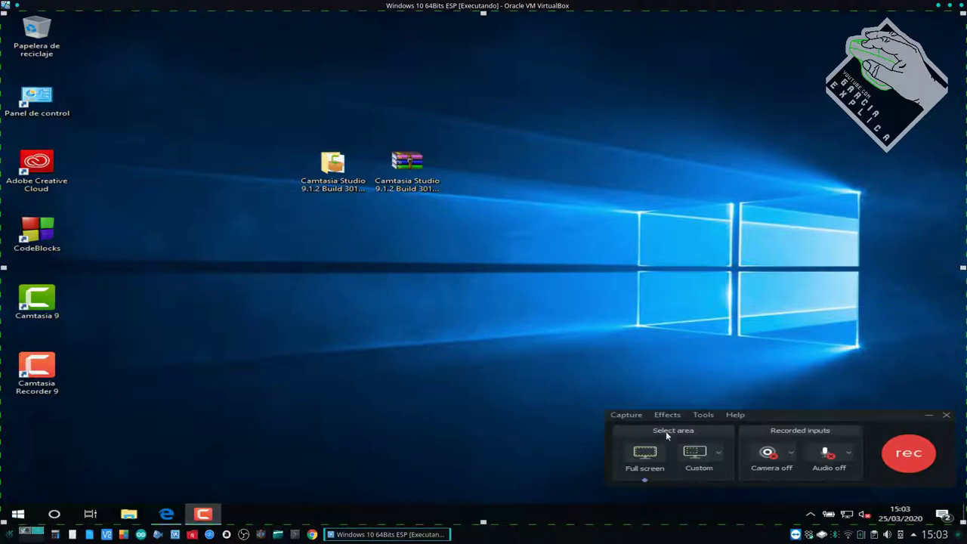
- Try a custom recording area, shrinking it to about 1048 × 590, and switch back to recording the full screen
click(700, 456)
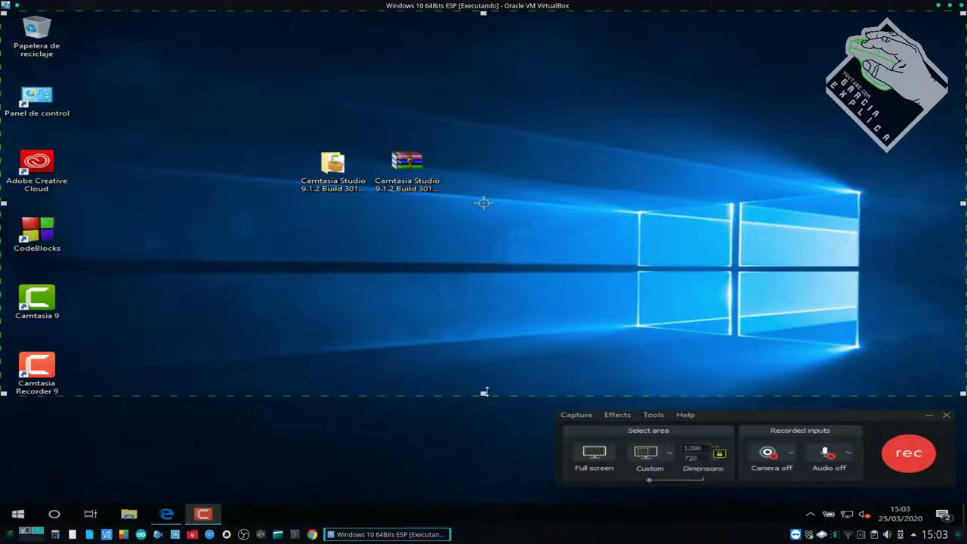
drag(481, 451, 482, 382)
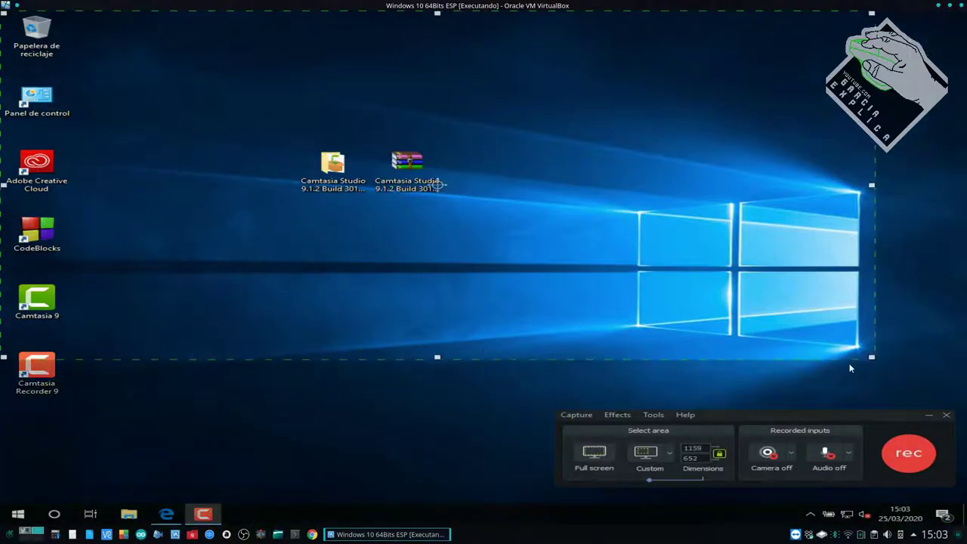
drag(873, 357, 789, 324)
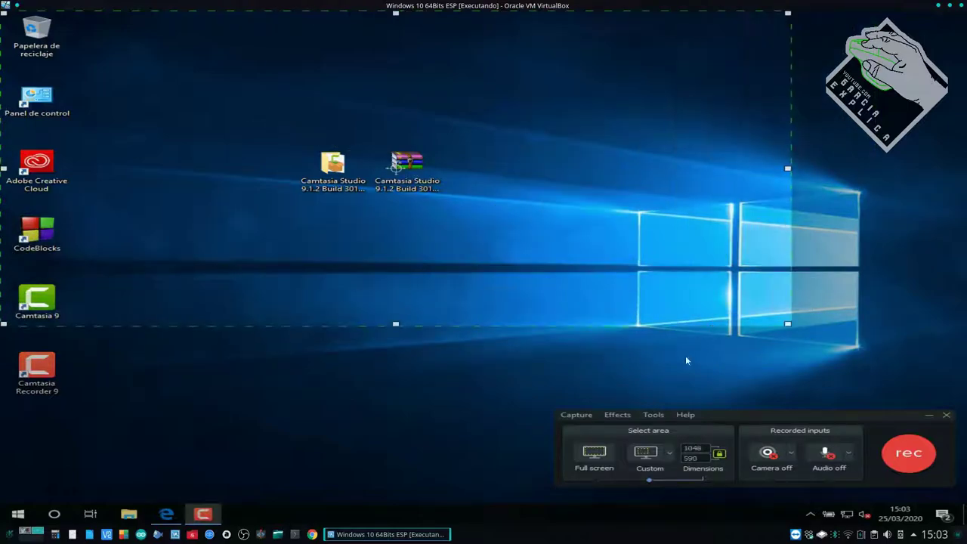
click(602, 454)
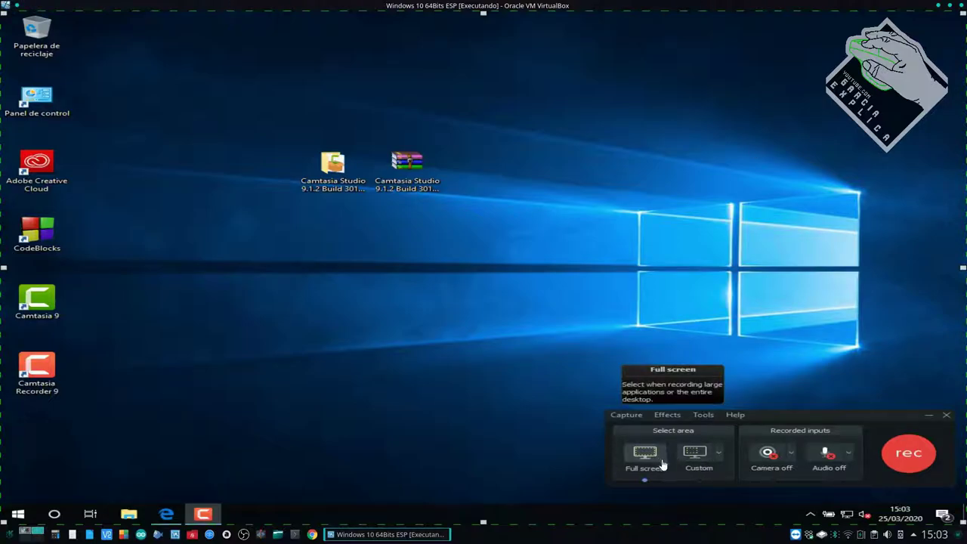
- Open the recorder's input options from the camera settings and restore the defaults
click(790, 454)
click(805, 462)
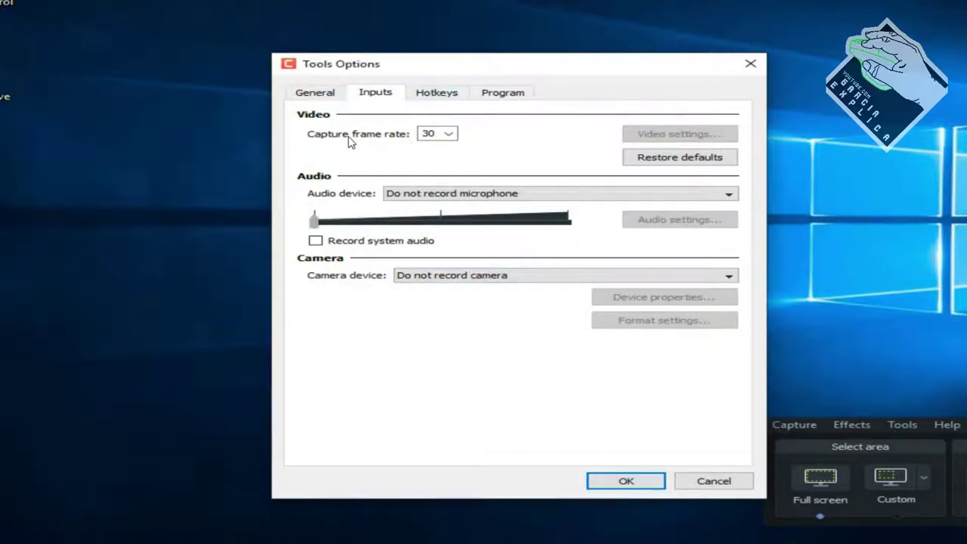
click(642, 160)
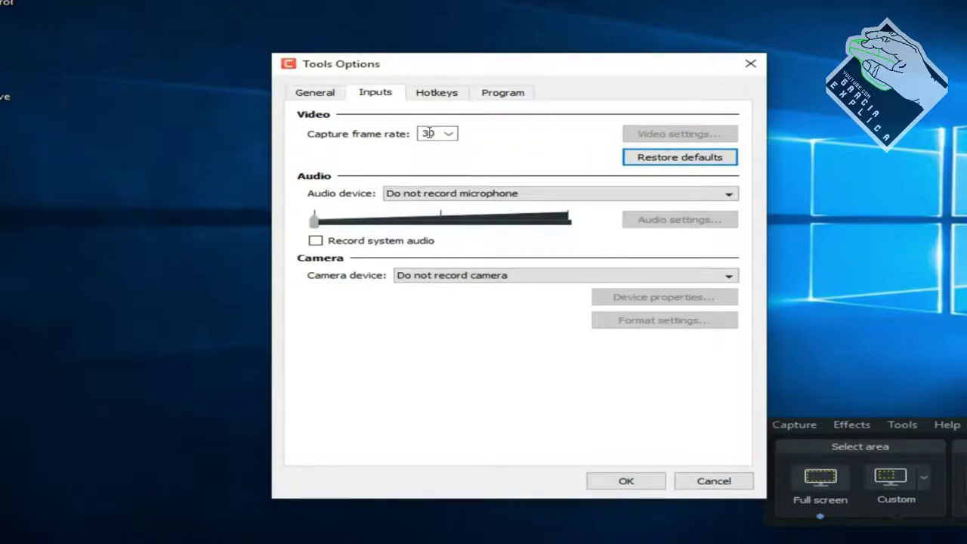
- Check which audio devices are available for recording and try the audio level slider at its maximum and minimum
click(412, 199)
click(412, 201)
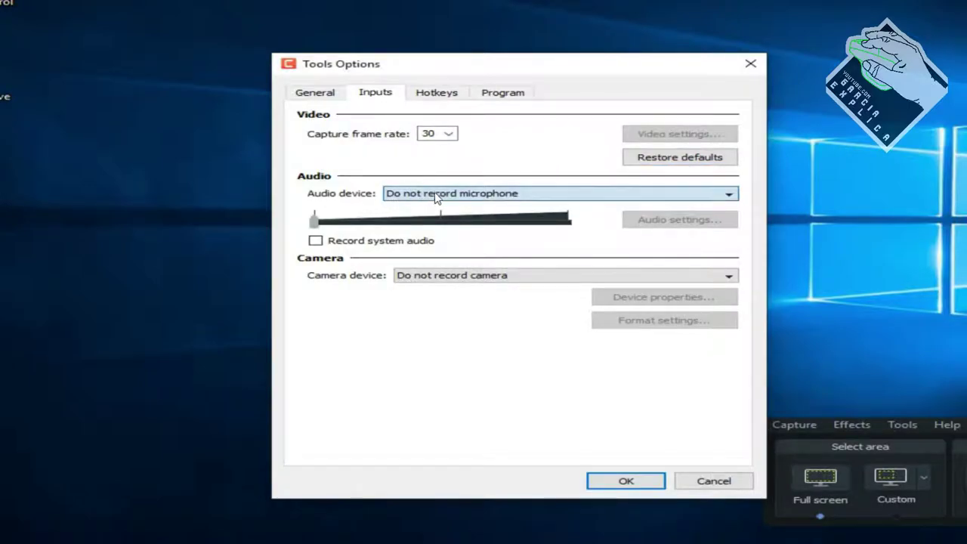
click(534, 194)
click(532, 194)
click(492, 219)
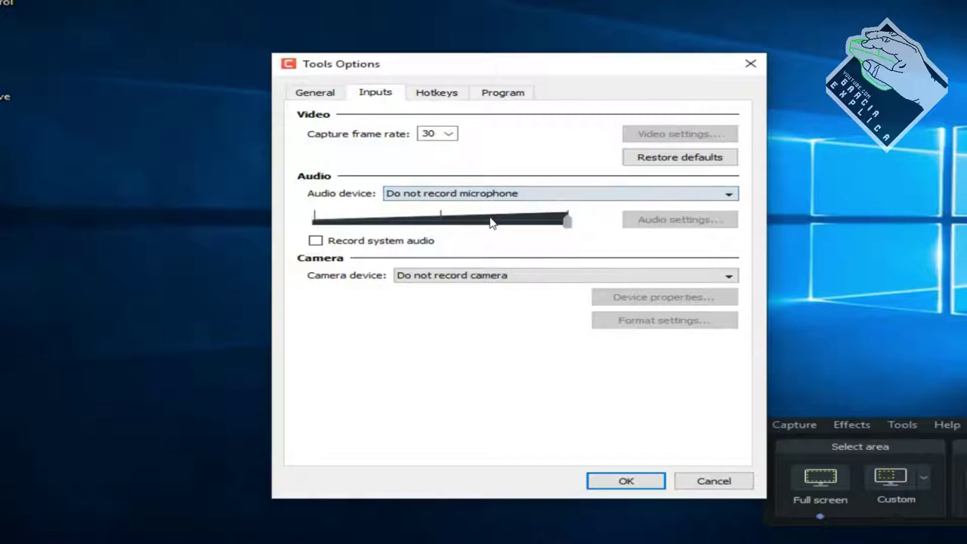
click(389, 222)
click(507, 193)
click(506, 193)
click(507, 193)
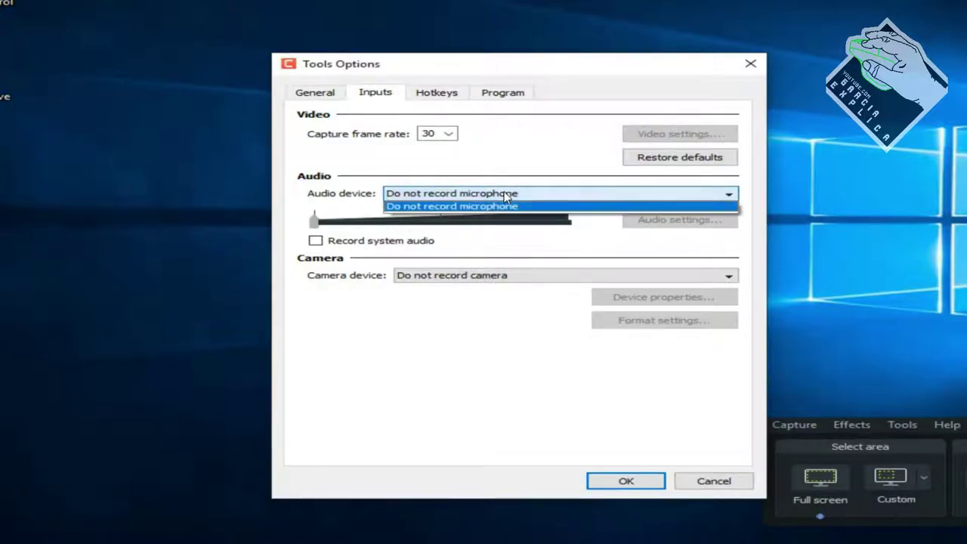
click(428, 204)
click(433, 199)
click(438, 202)
click(436, 198)
click(436, 198)
click(436, 198)
click(716, 488)
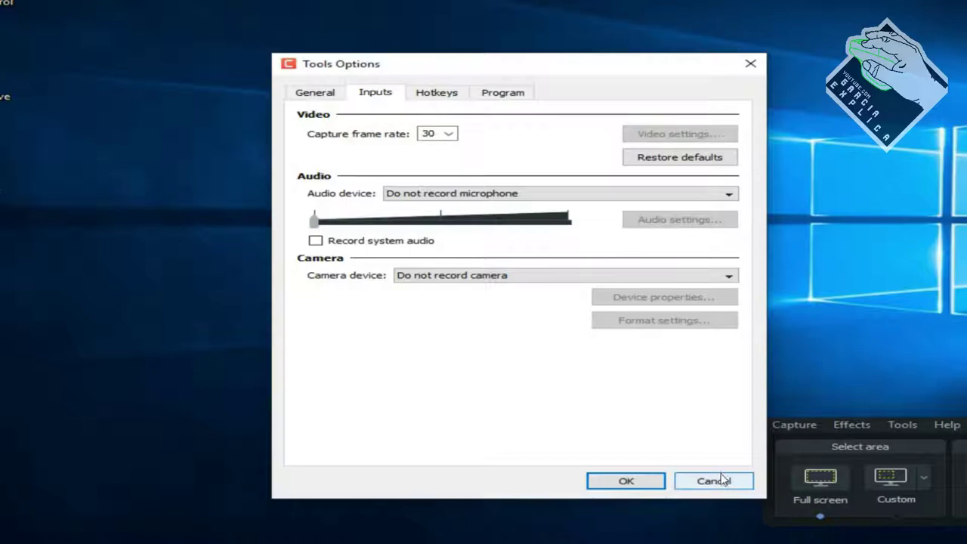
- Check the available camera and audio devices, and cancel the options dialog without saving
click(572, 276)
click(557, 292)
click(557, 287)
click(557, 281)
click(550, 194)
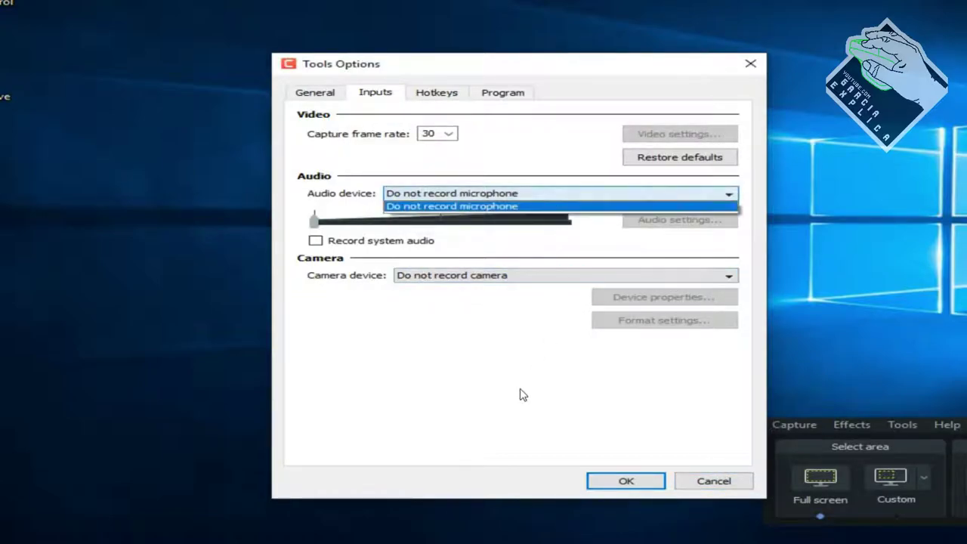
click(695, 481)
click(717, 482)
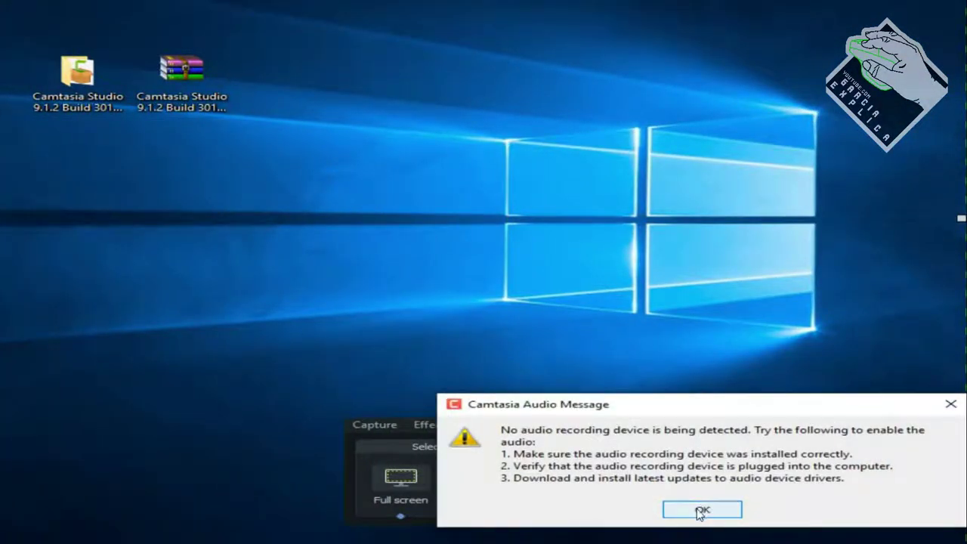
- Try to turn on audio and camera recording, dismissing the device warnings
click(702, 511)
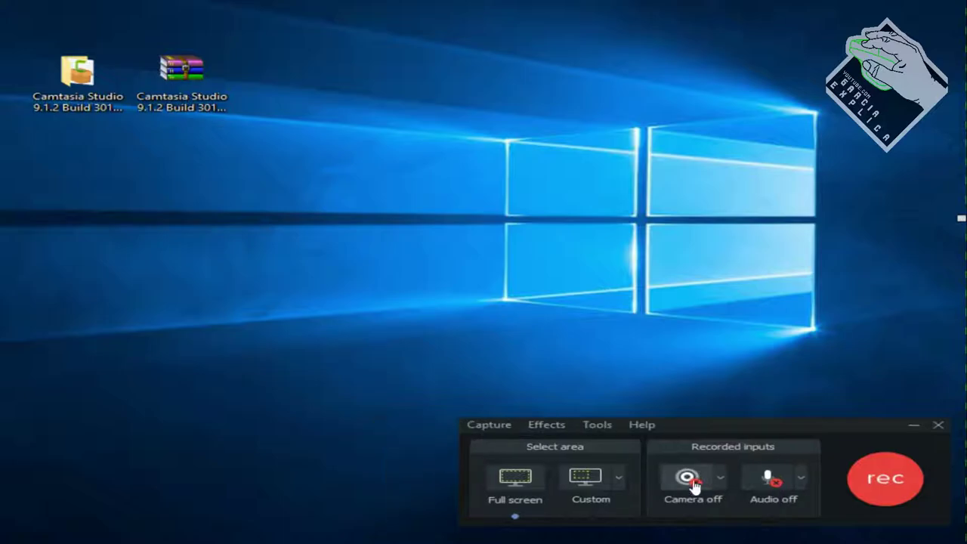
click(779, 483)
click(755, 488)
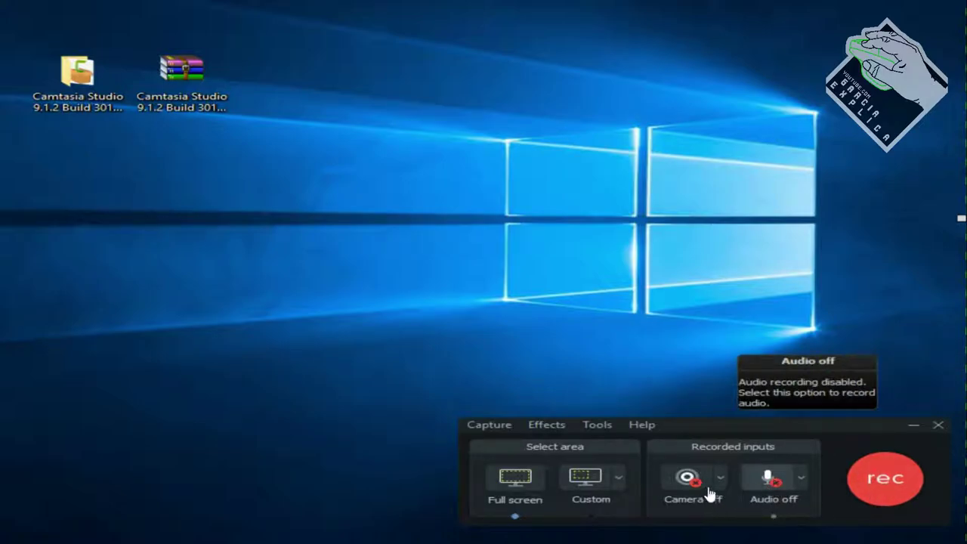
click(690, 477)
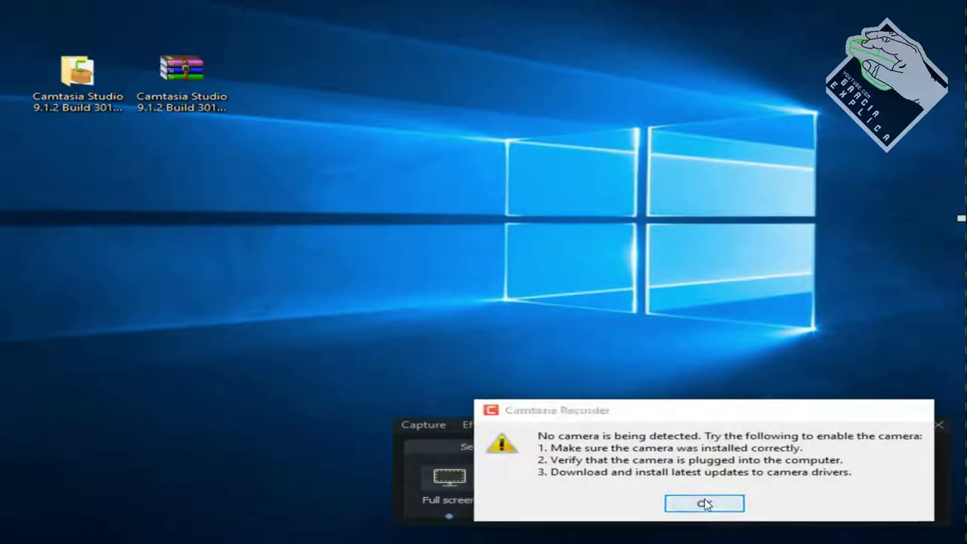
click(702, 503)
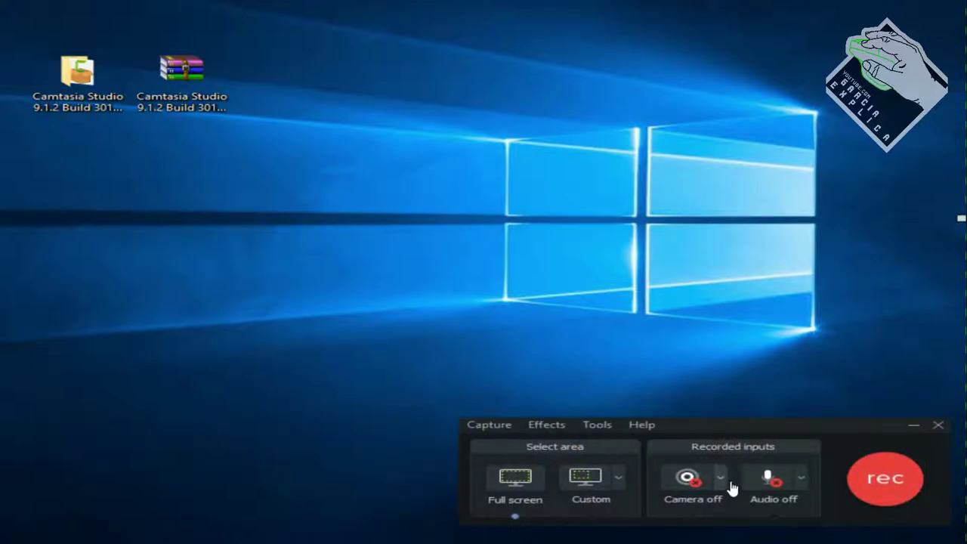
right_click(730, 488)
click(356, 390)
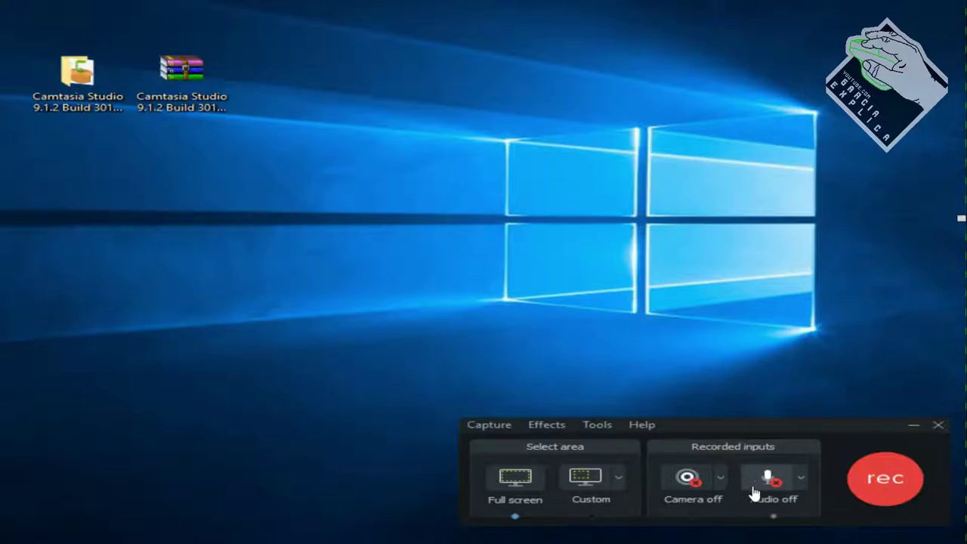
- Review the recorder's General, Inputs, Hotkeys and Program options and cancel the dialog
click(593, 431)
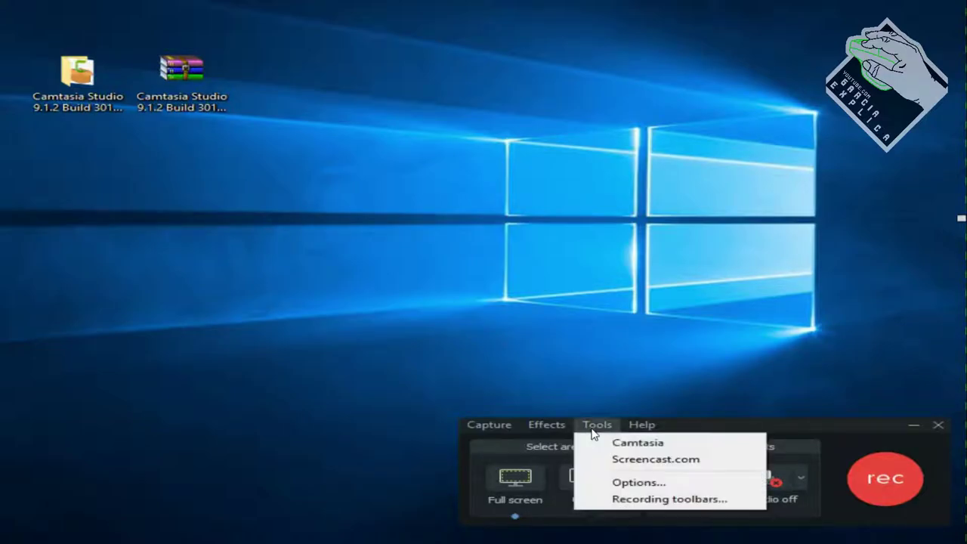
click(601, 481)
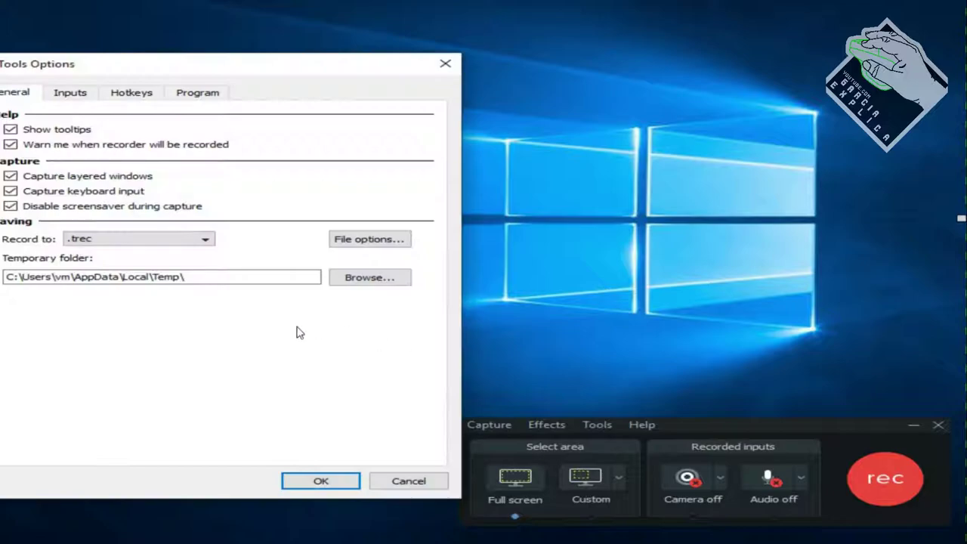
click(71, 94)
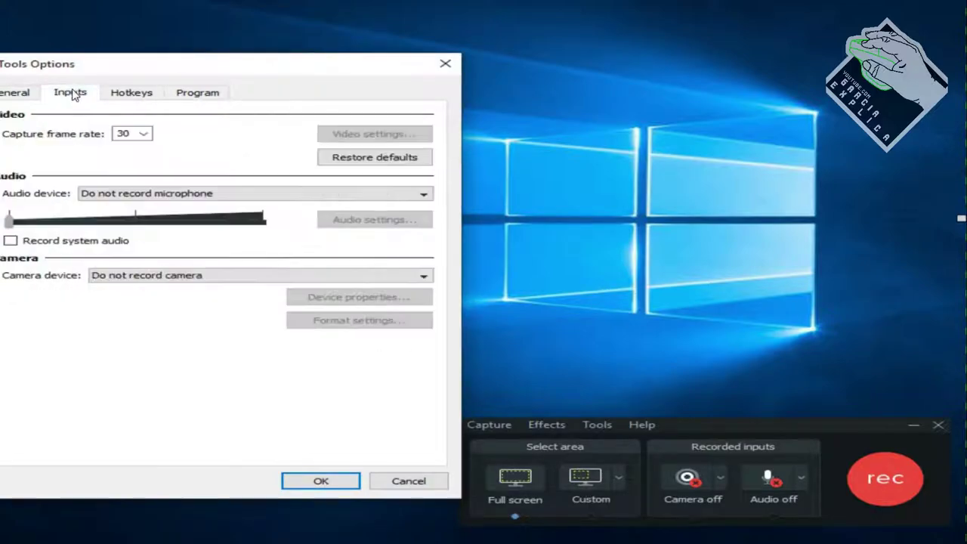
click(127, 96)
click(186, 95)
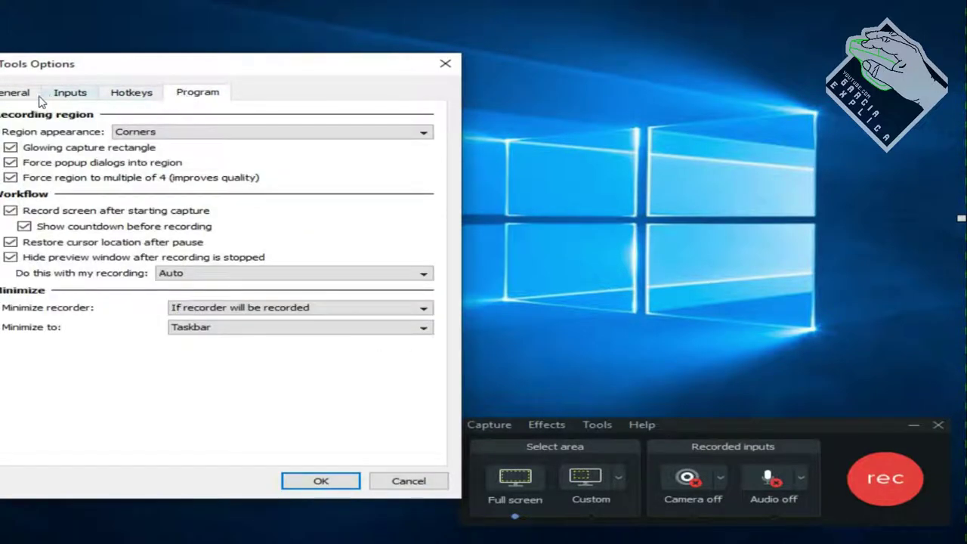
click(8, 97)
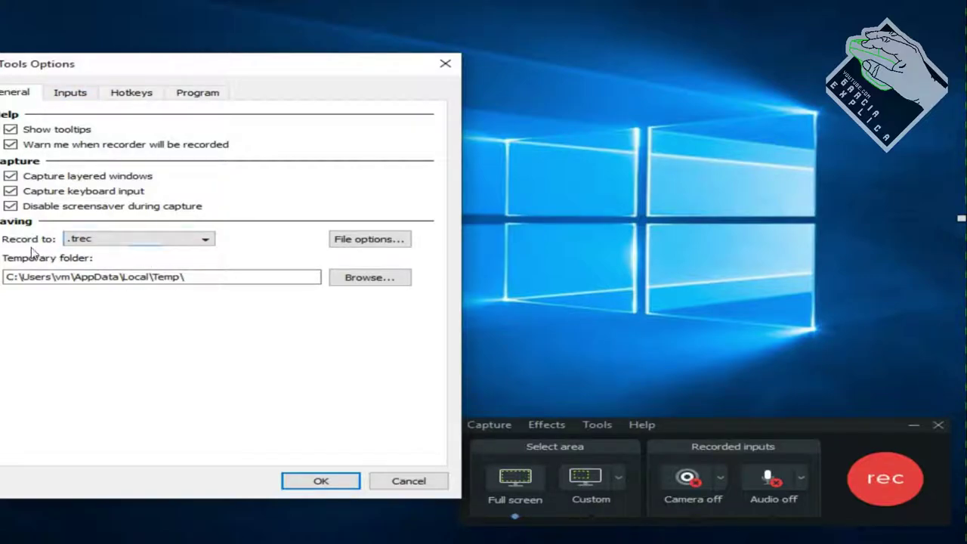
click(411, 481)
- Try .avi as the recording file format in the recorder's general tool options
click(588, 426)
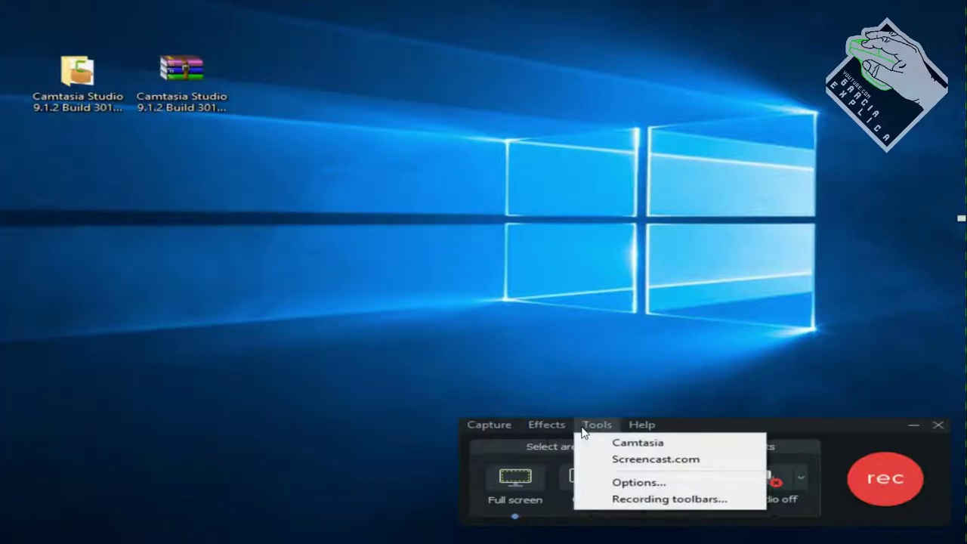
click(598, 481)
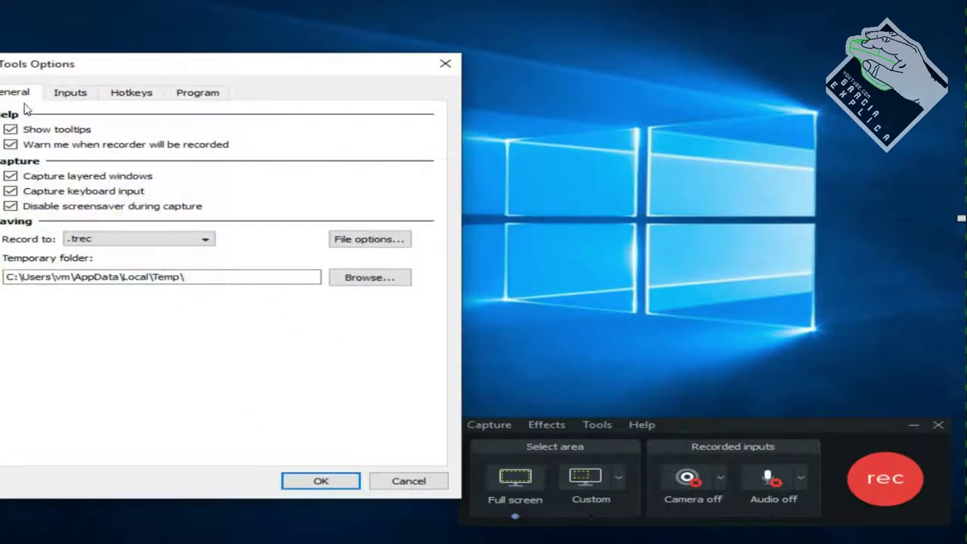
click(76, 240)
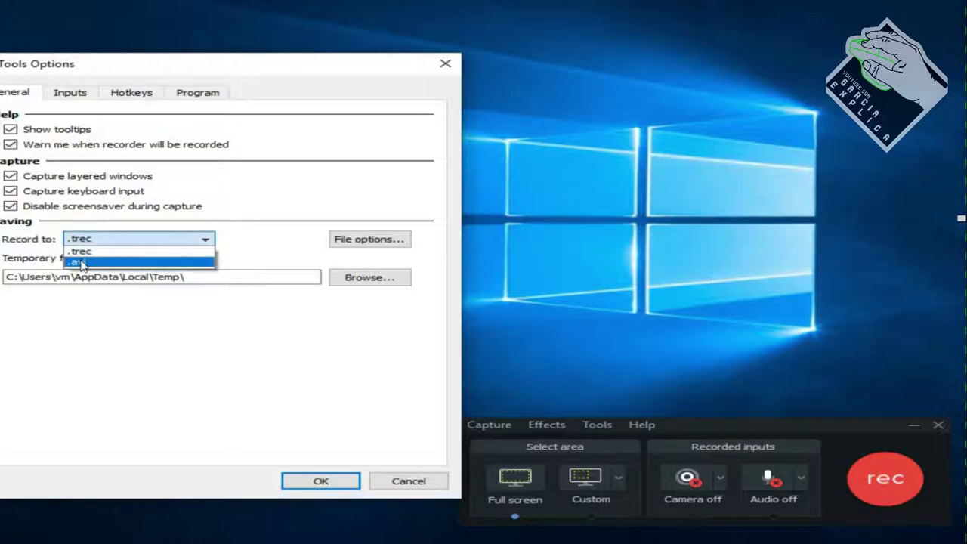
click(81, 263)
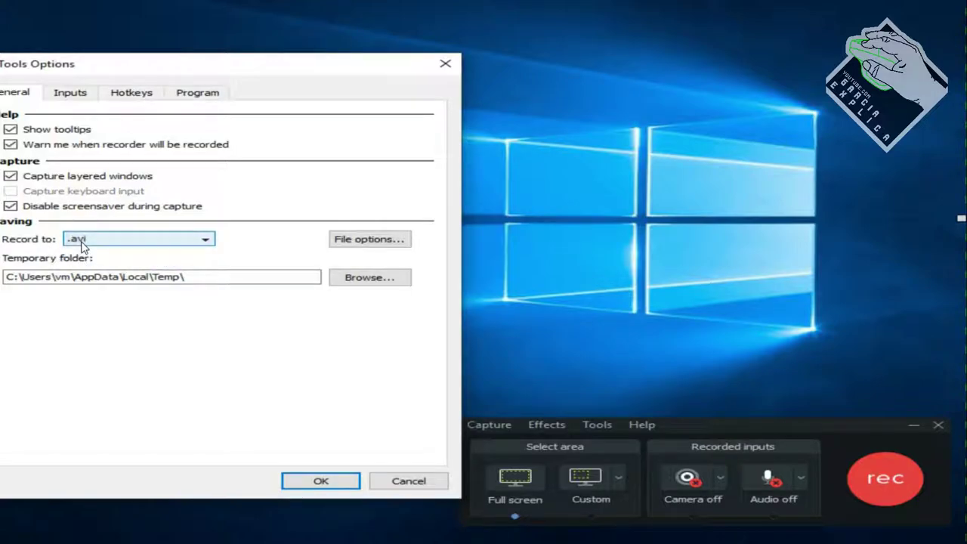
click(81, 240)
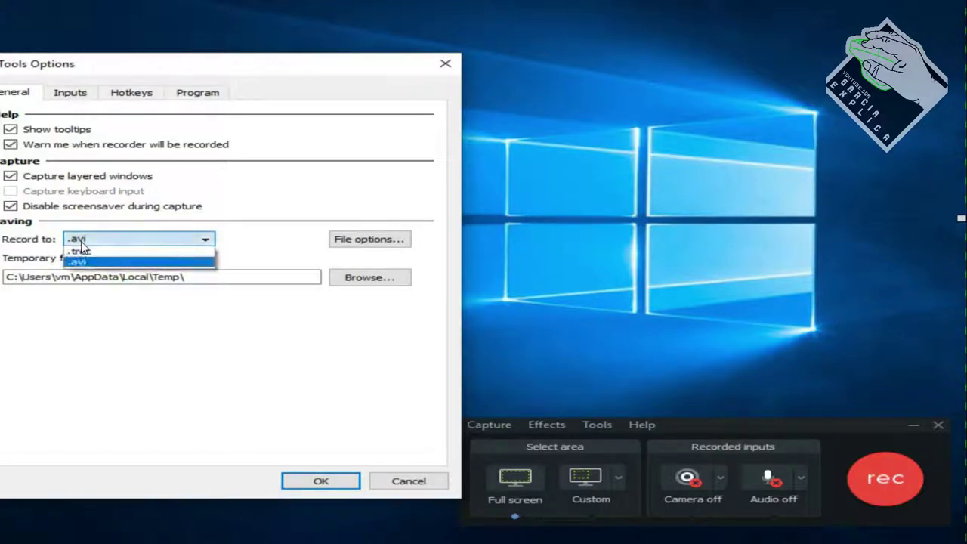
click(87, 263)
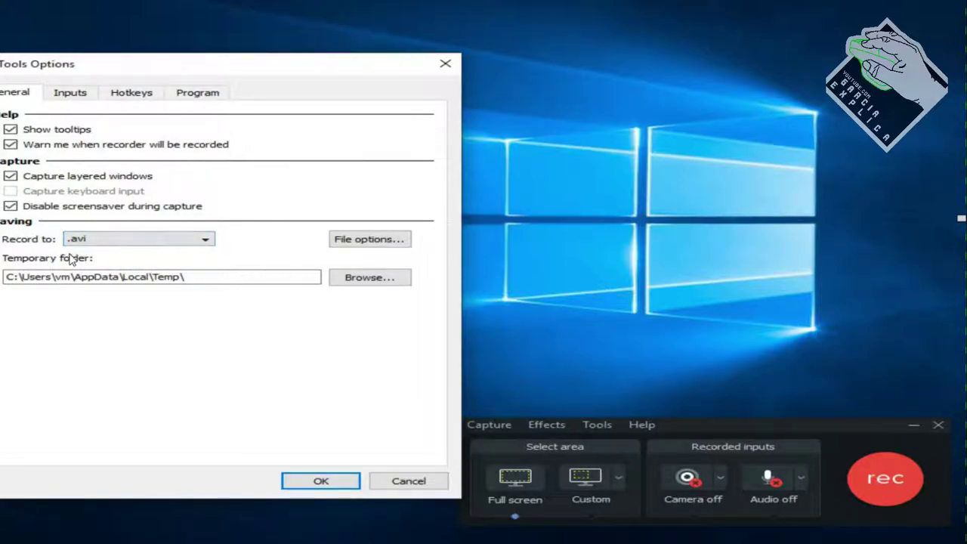
click(77, 244)
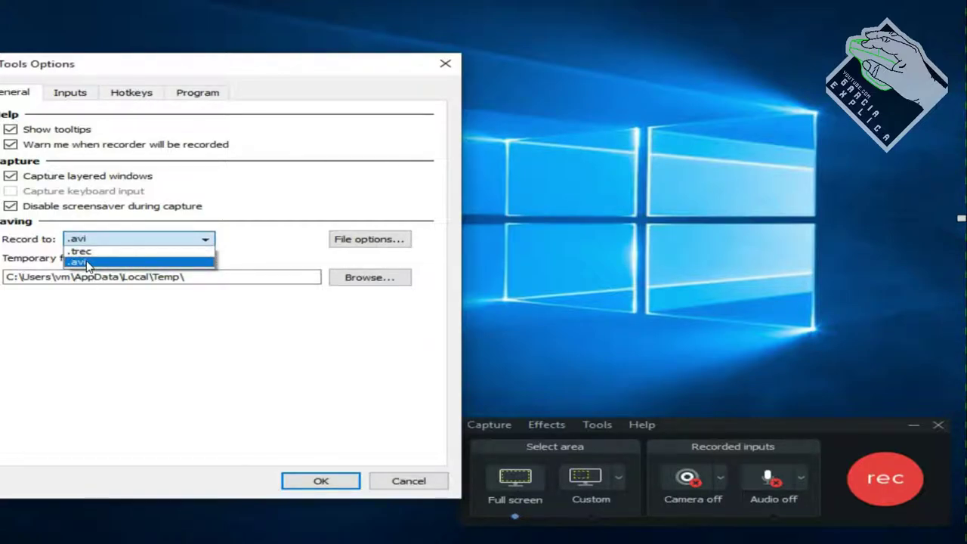
click(86, 262)
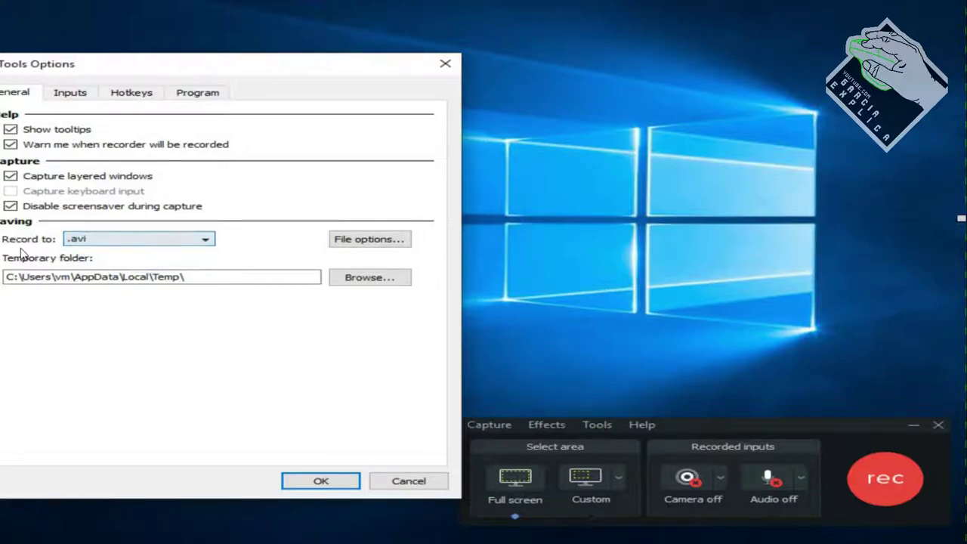
- Review the output file naming, automatic prefix and output folder settings, and cancel the dialogs without saving
click(360, 247)
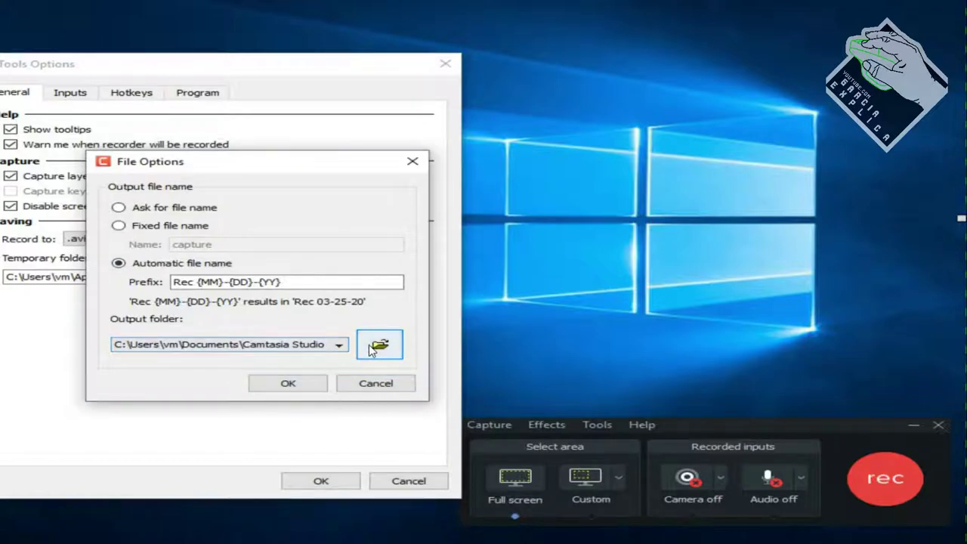
click(340, 345)
click(340, 345)
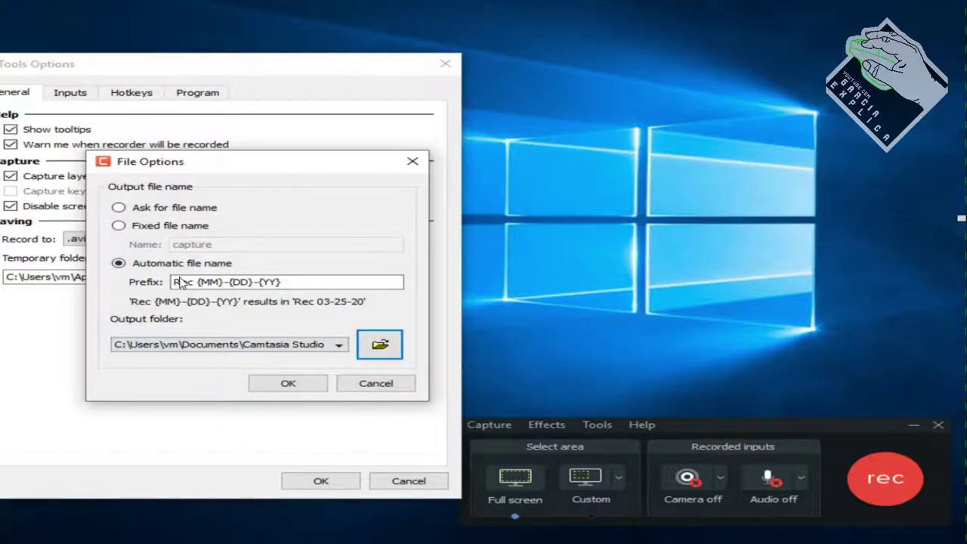
drag(194, 281, 272, 282)
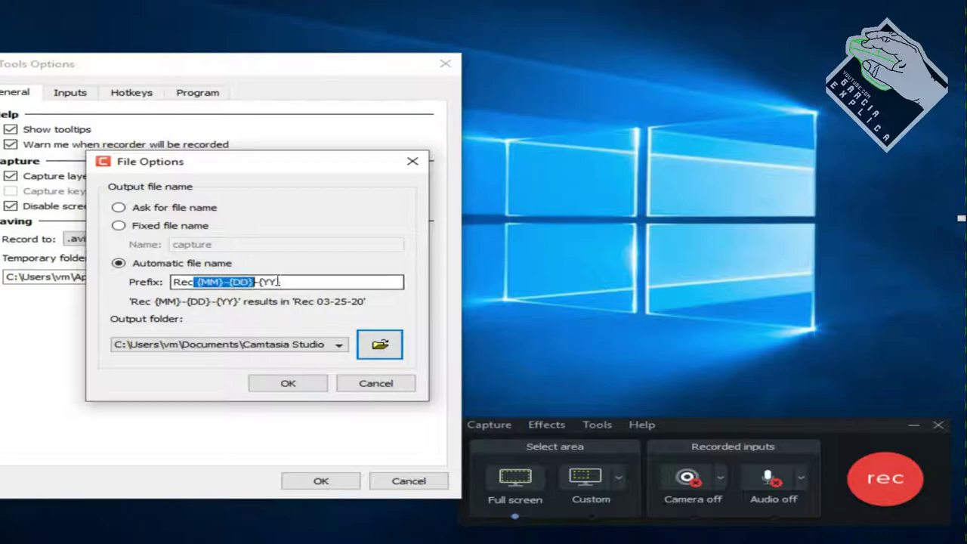
click(331, 282)
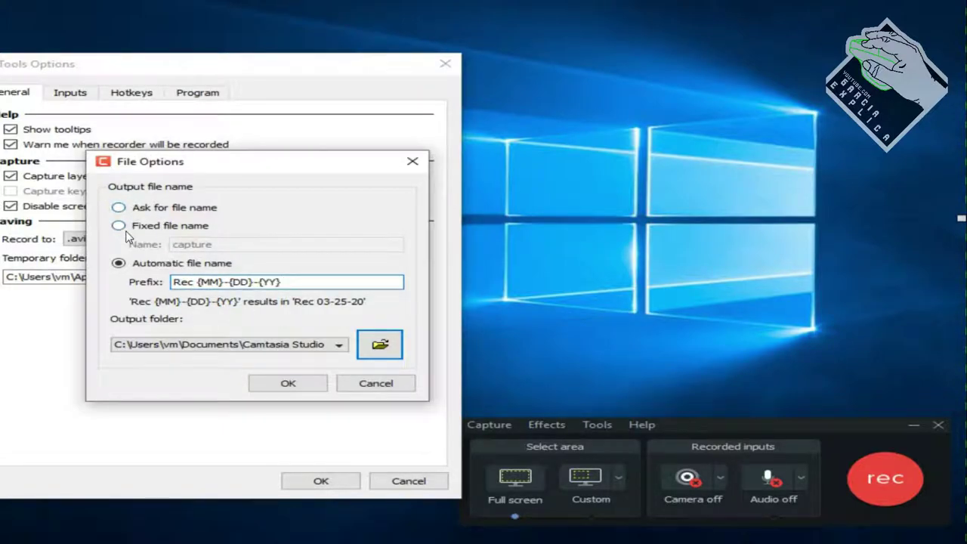
click(376, 384)
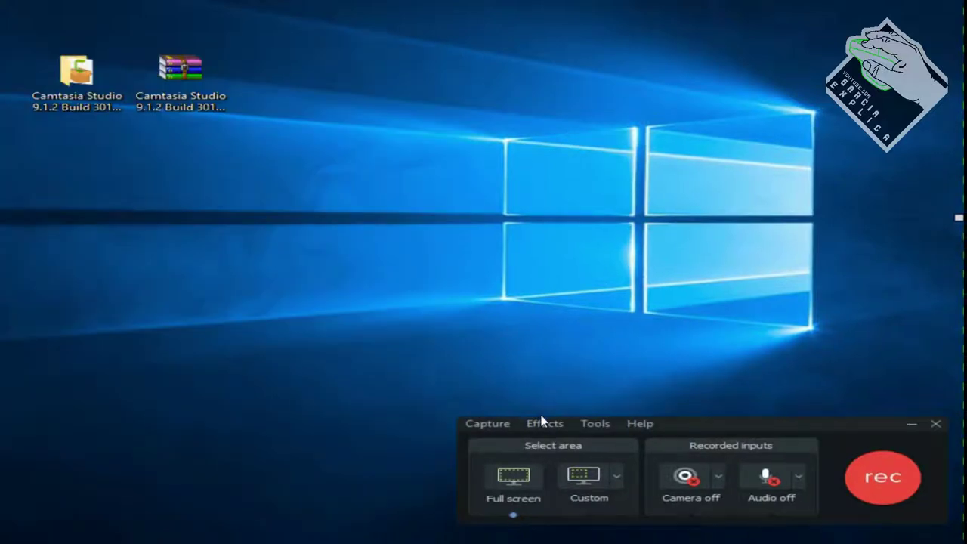
- Review the recorder's mouse click sound and annotation effects options and cancel the dialog
click(542, 423)
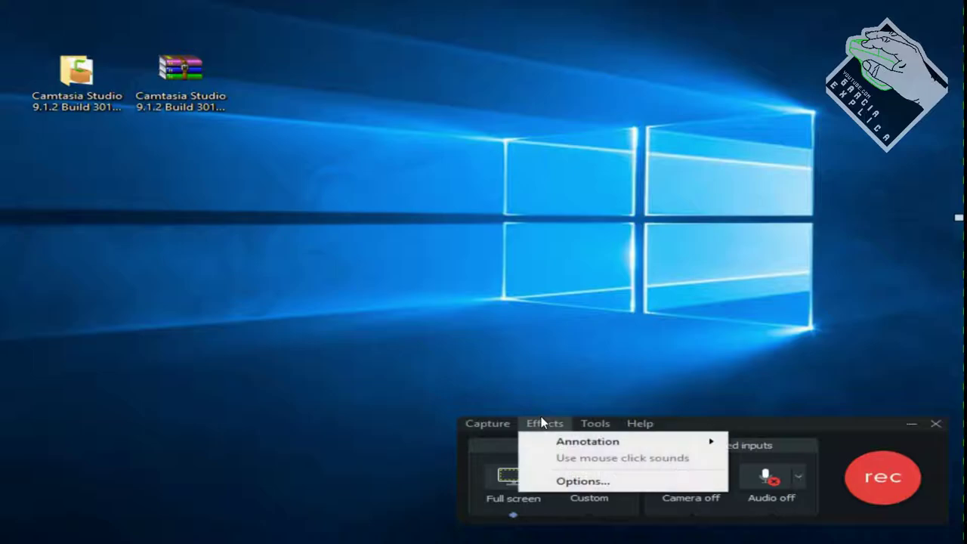
click(574, 481)
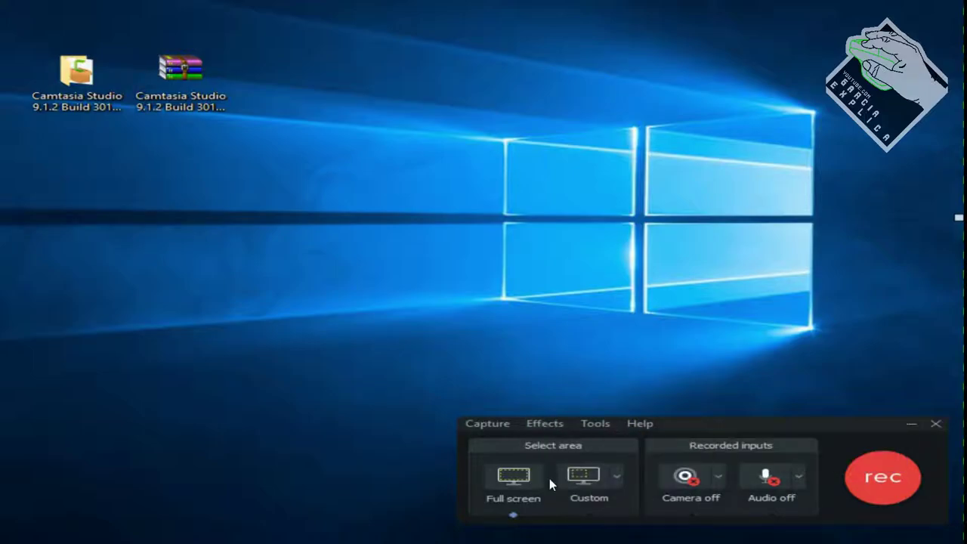
click(616, 168)
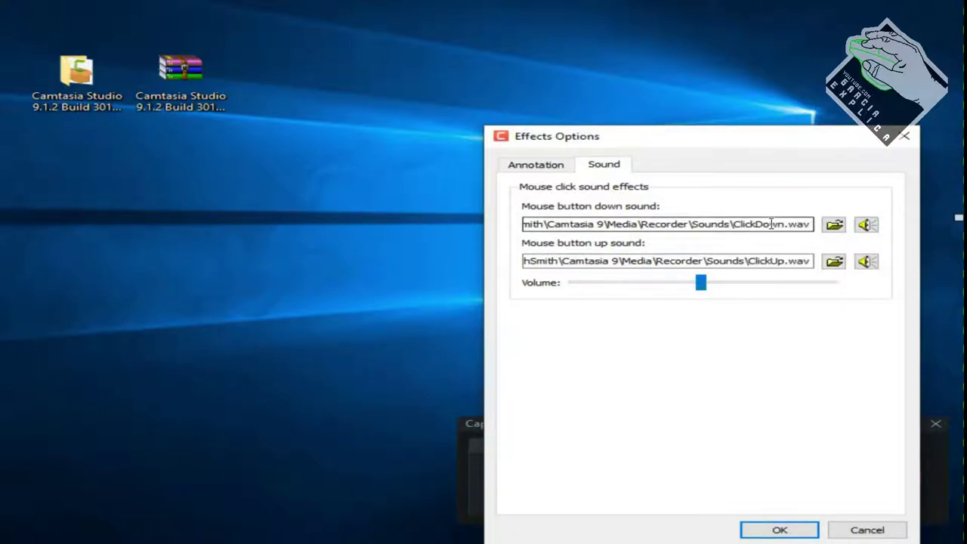
click(769, 259)
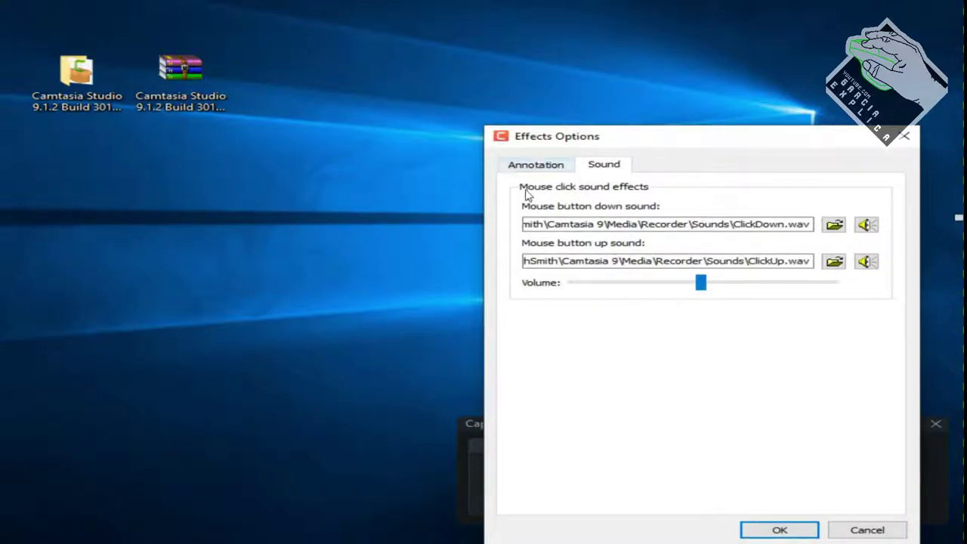
click(536, 167)
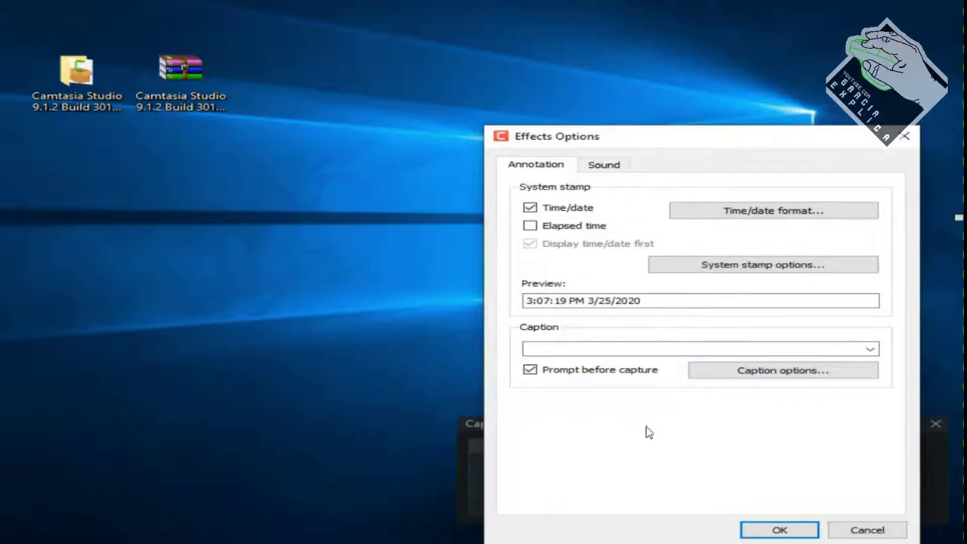
click(867, 529)
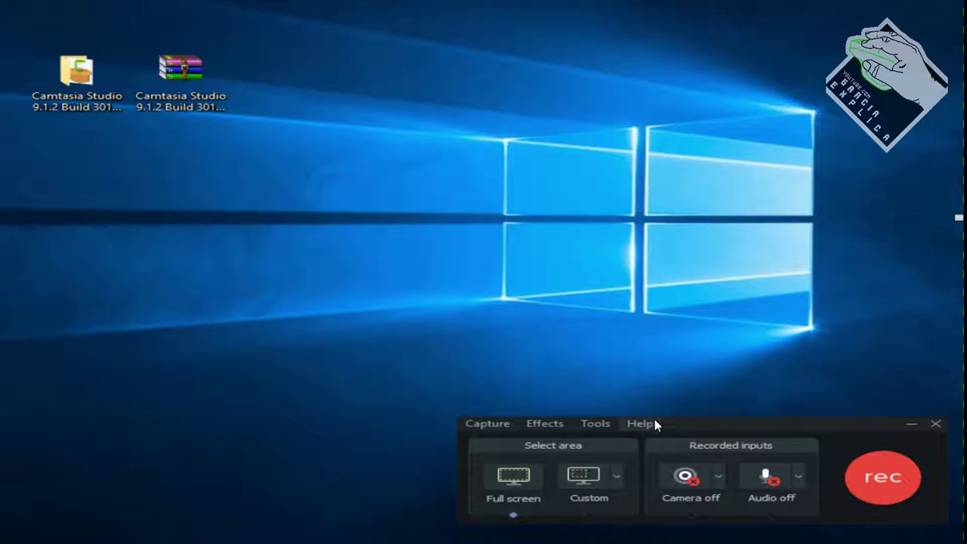
- Try to enable mouse click sounds, checking Windows audio and cancelling the audio playback troubleshooter
click(550, 426)
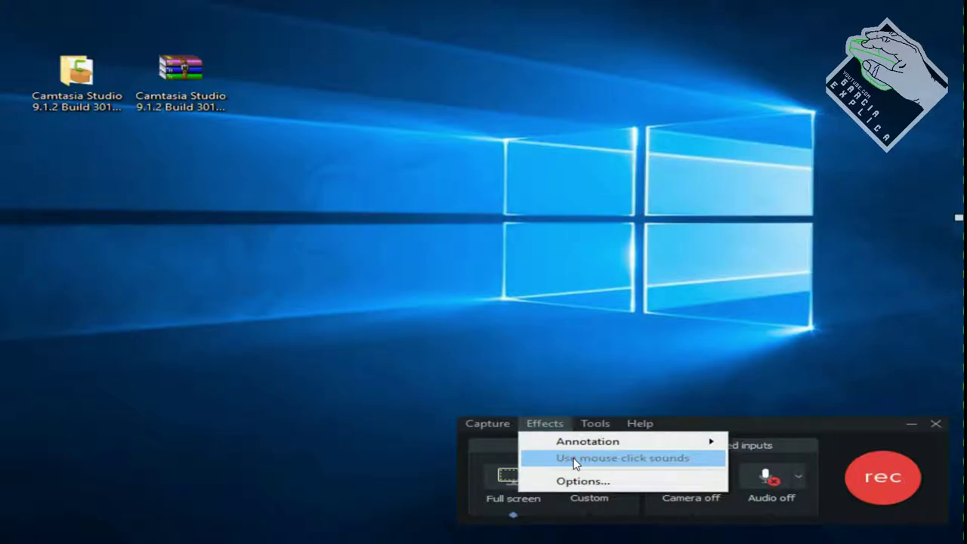
click(814, 535)
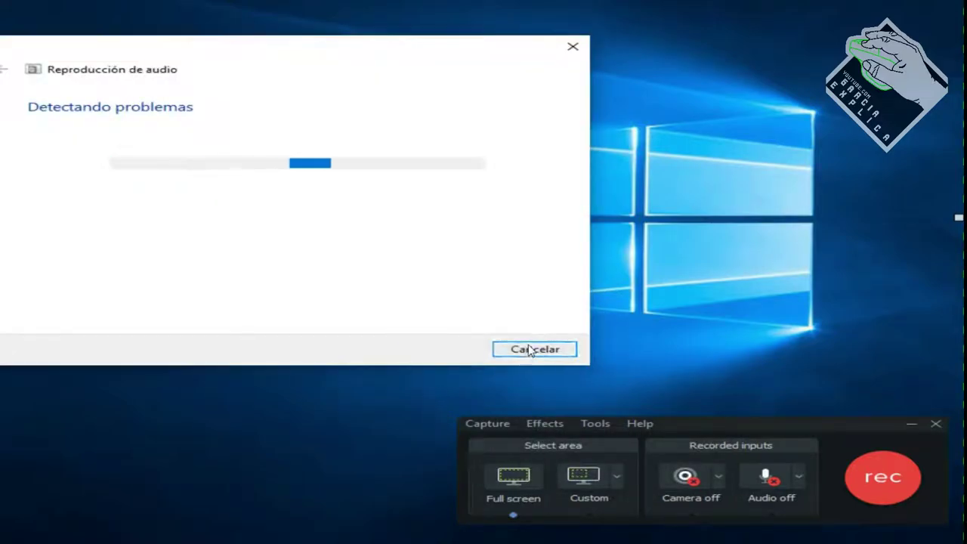
click(533, 349)
click(557, 424)
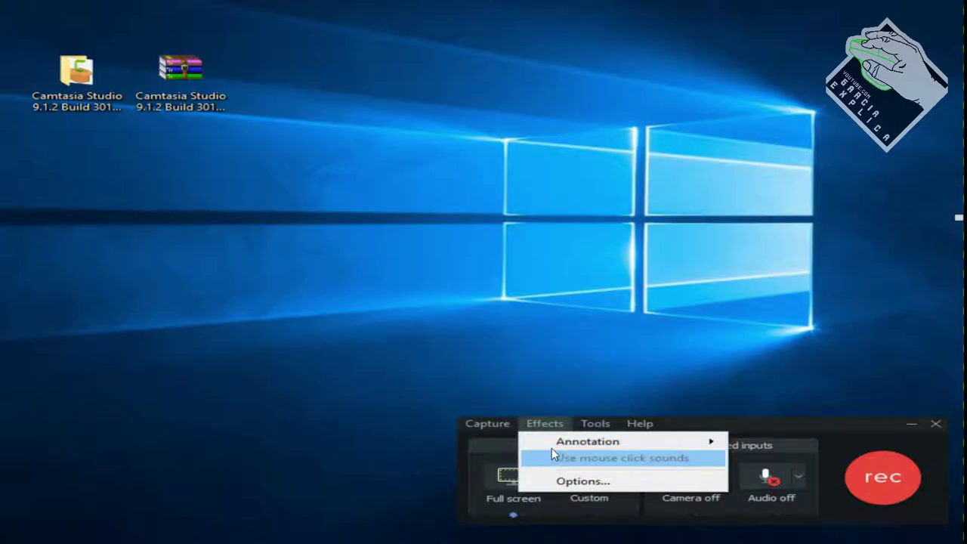
click(547, 458)
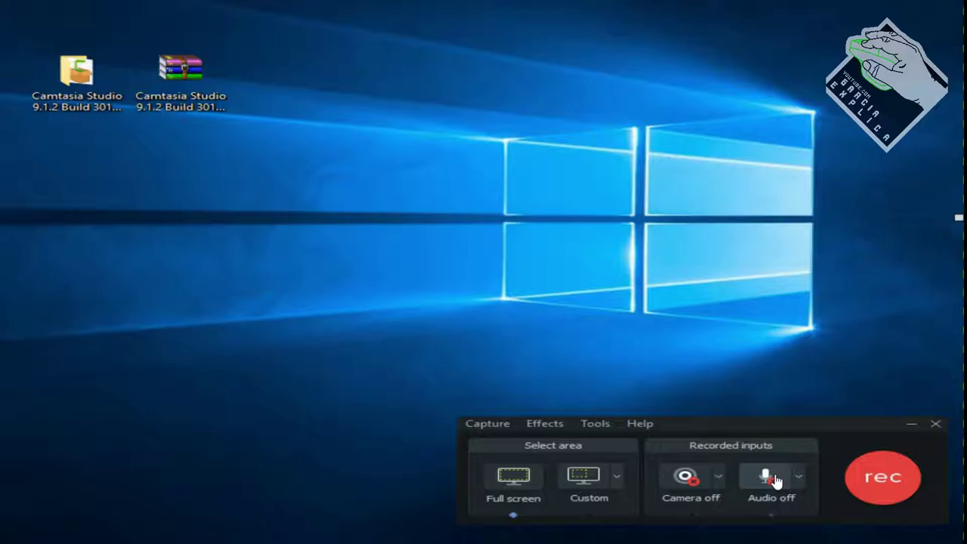
- Check the annotation effects options again and close them without changes
click(541, 424)
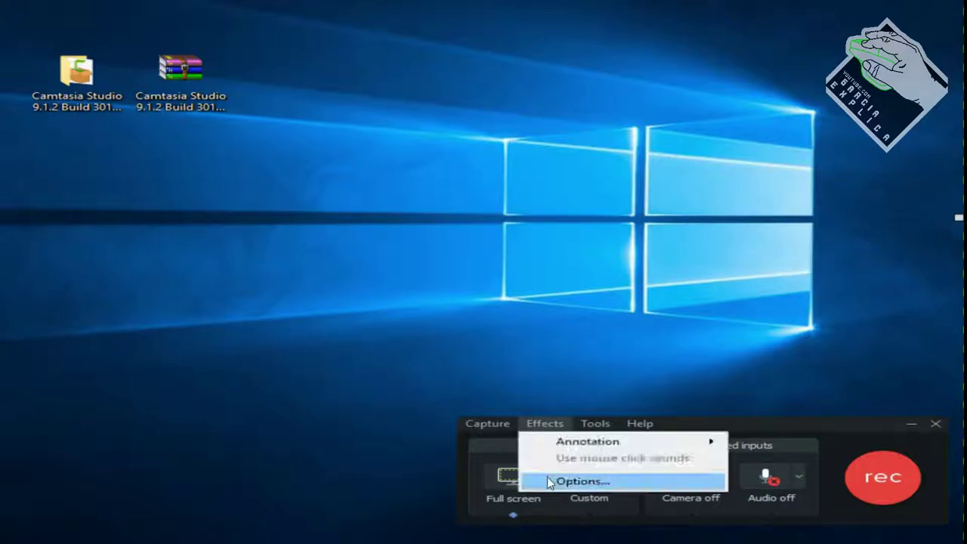
click(549, 481)
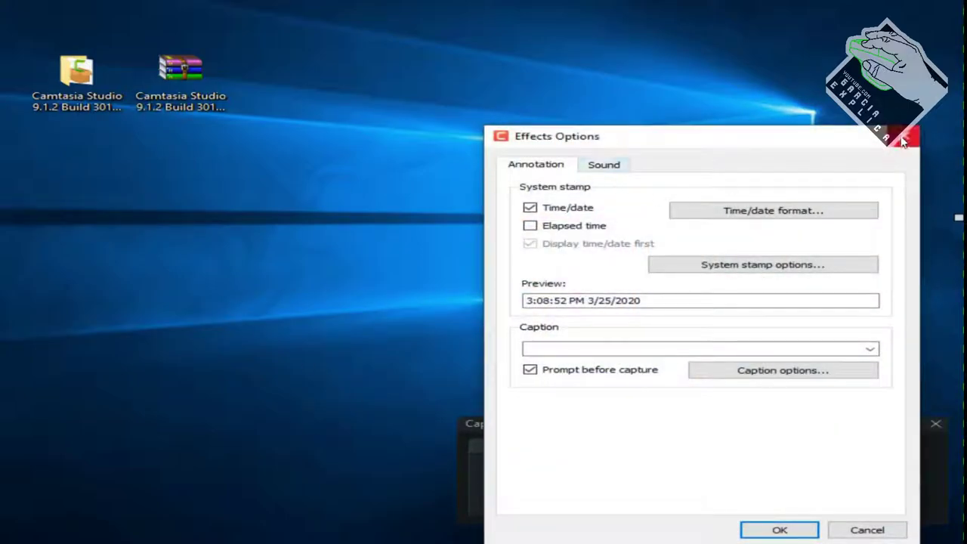
click(900, 144)
- Set the recorder's saving format to .avi, apply it, and reopen the tool options to check the saved format
click(597, 424)
click(550, 442)
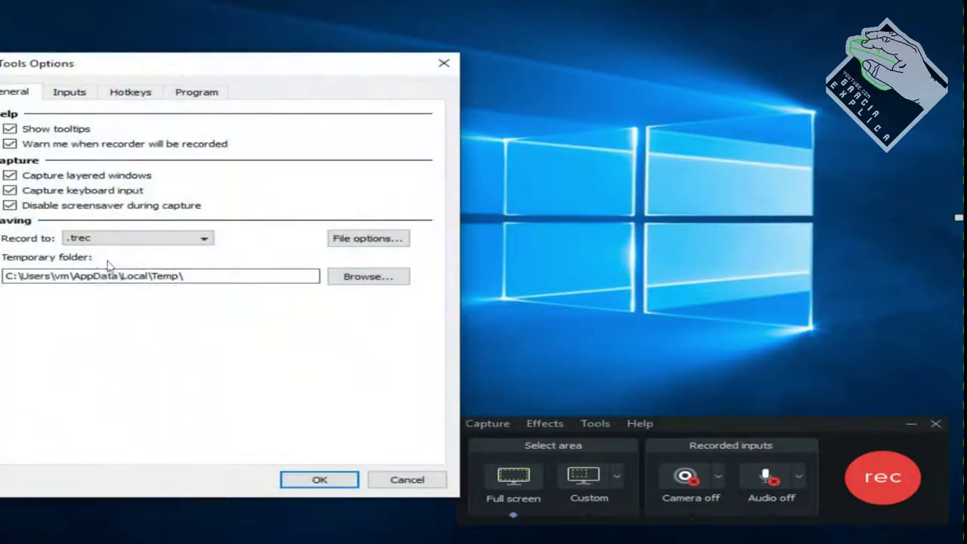
click(90, 239)
click(89, 261)
click(315, 479)
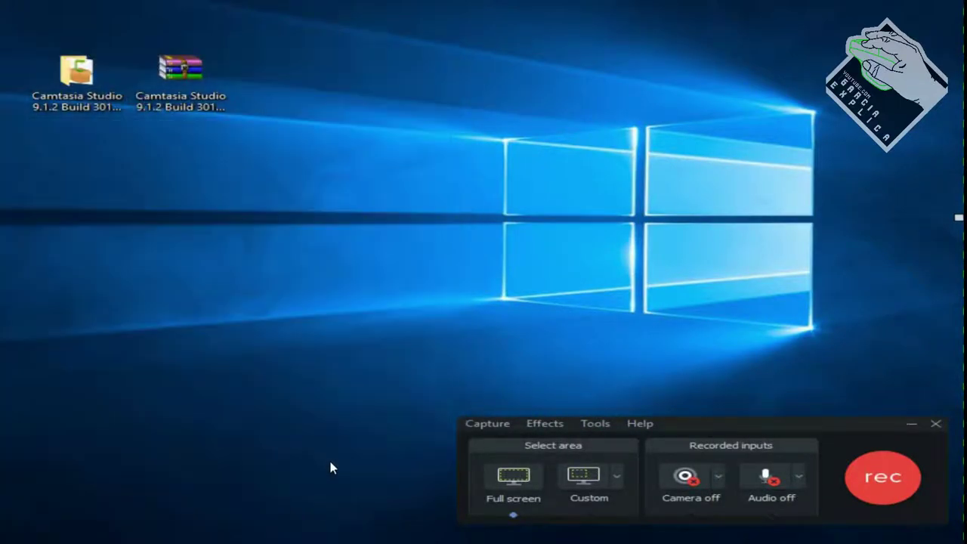
click(597, 424)
click(604, 477)
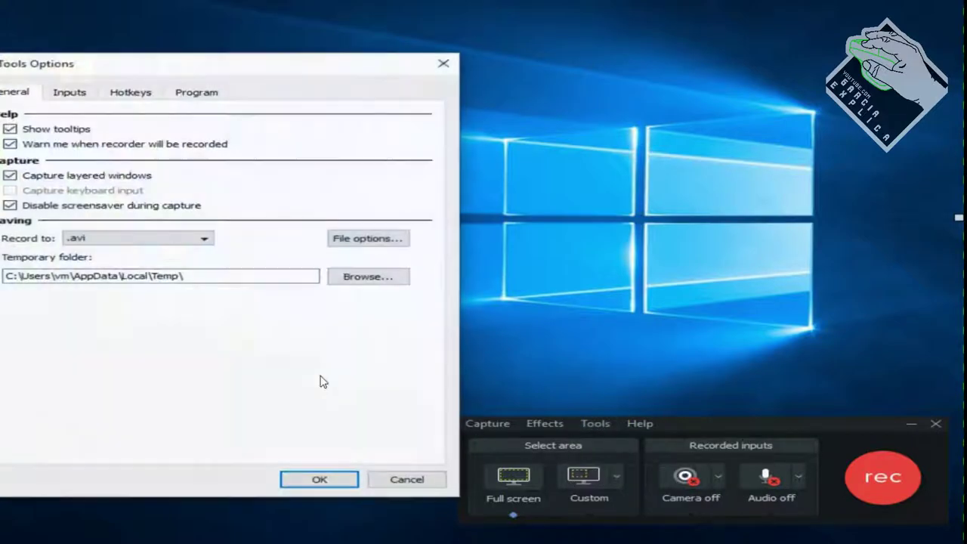
click(418, 479)
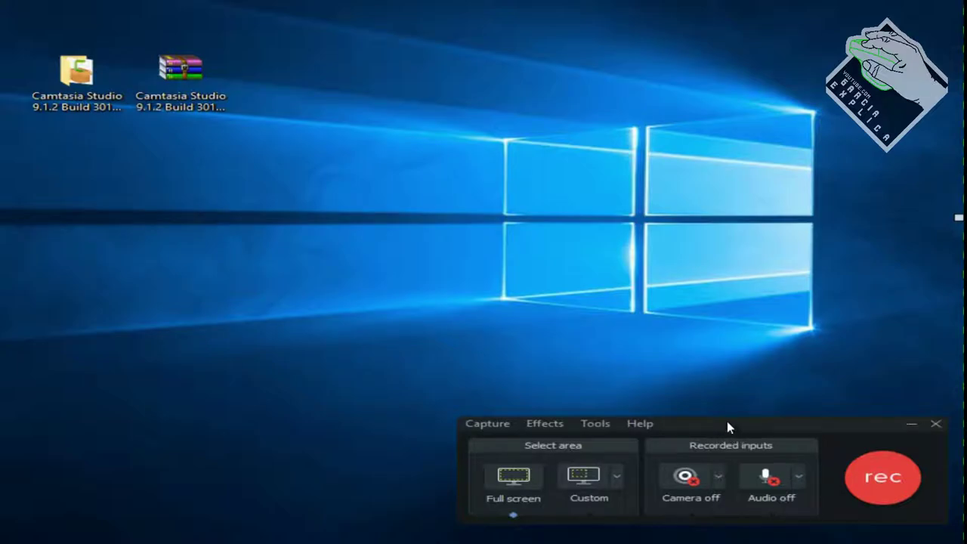
- Try the custom recording area and switch the selection back to full screen
click(597, 488)
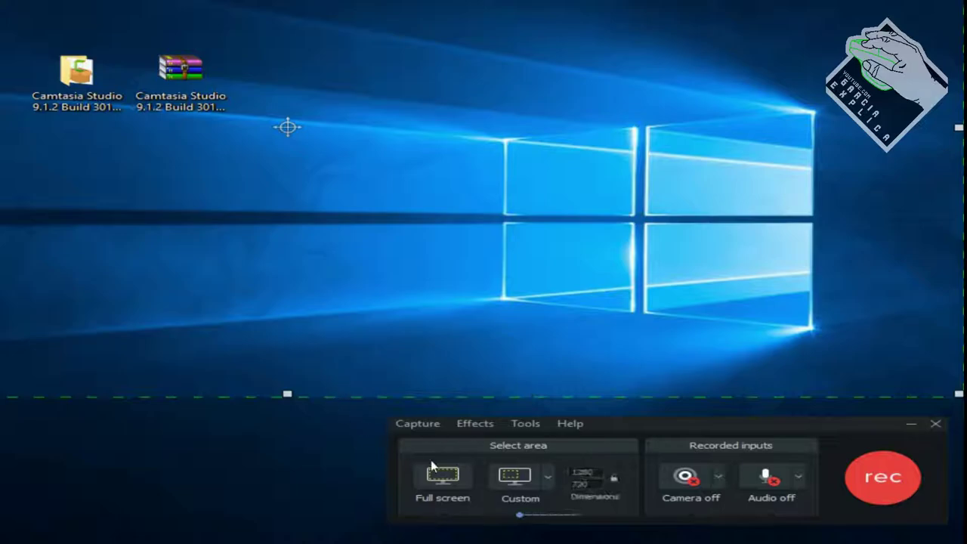
mouse_move(287, 127)
mouse_down()
mouse_move(265, 160)
mouse_move(288, 158)
mouse_move(287, 125)
mouse_up()
click(459, 462)
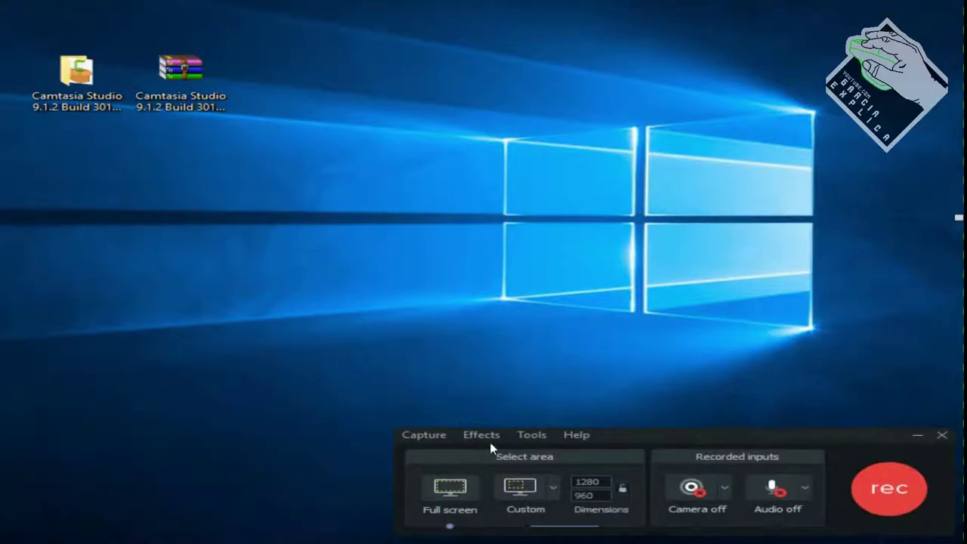
- Start a full-screen recording and bring up the recorder's duration window with its recording controls
click(880, 499)
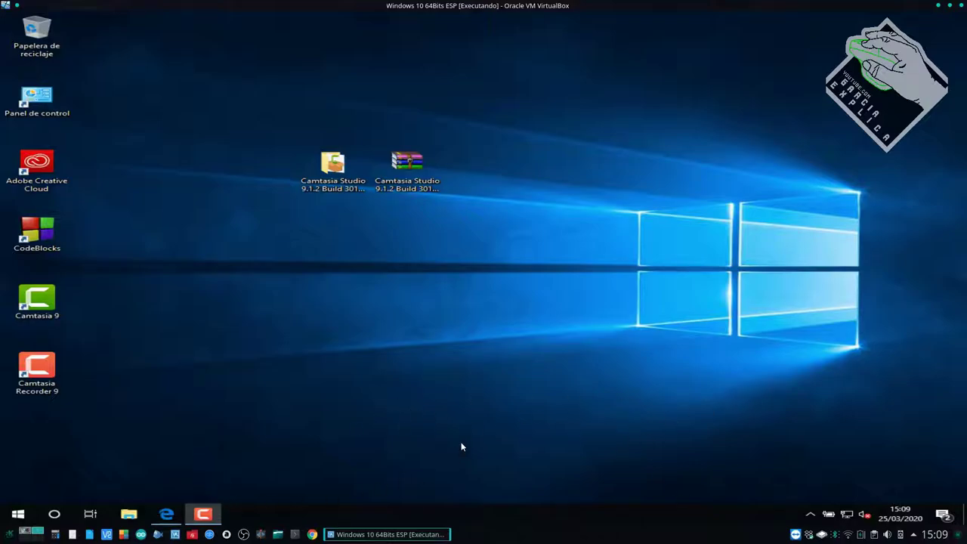
click(211, 514)
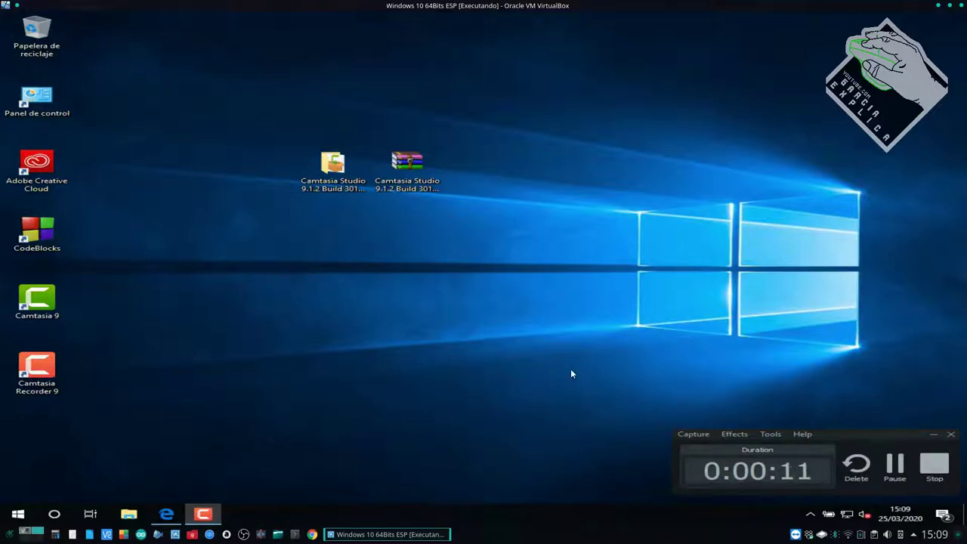
click(212, 513)
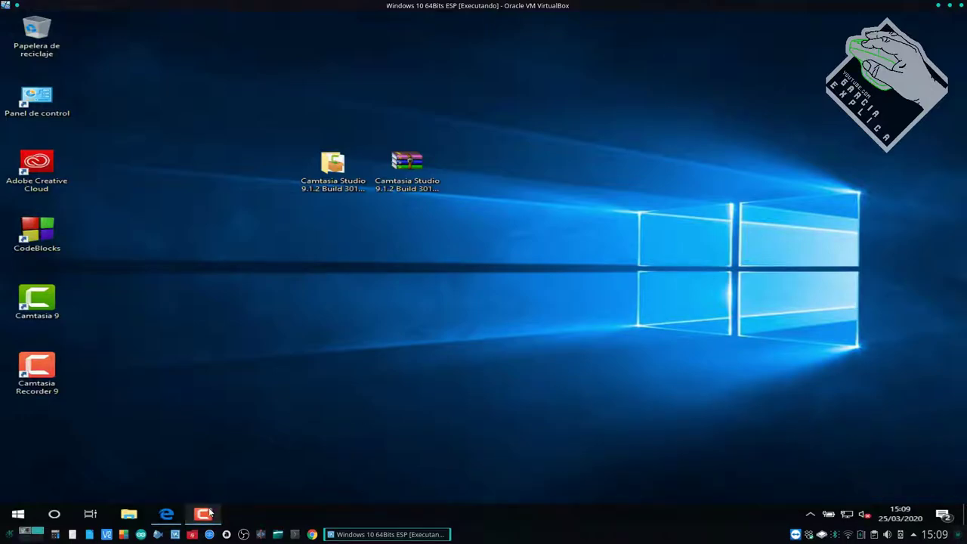
click(211, 514)
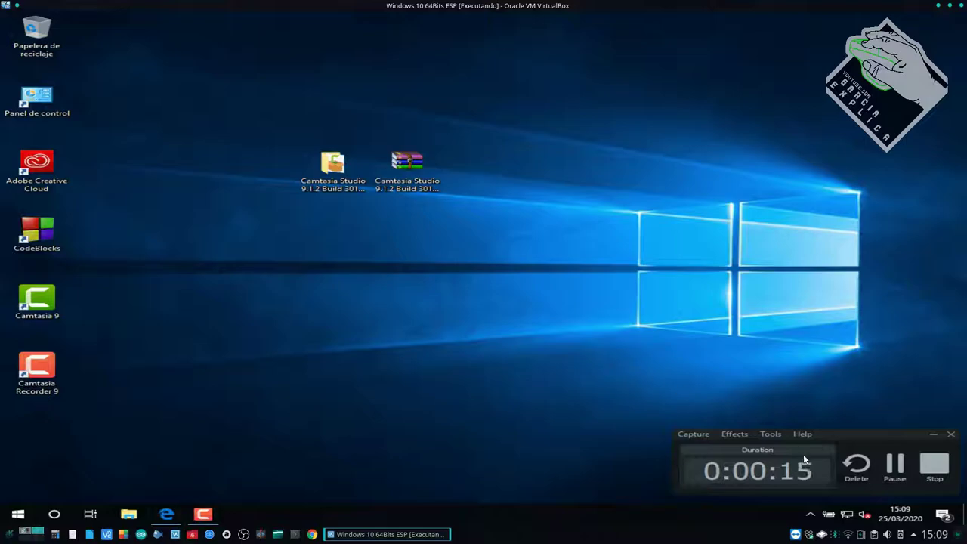
- Pause the recording to move the desktop's Camtasia Studio folder to the other side of the archive, and resume and stop it
click(896, 465)
drag(332, 162, 522, 181)
click(896, 467)
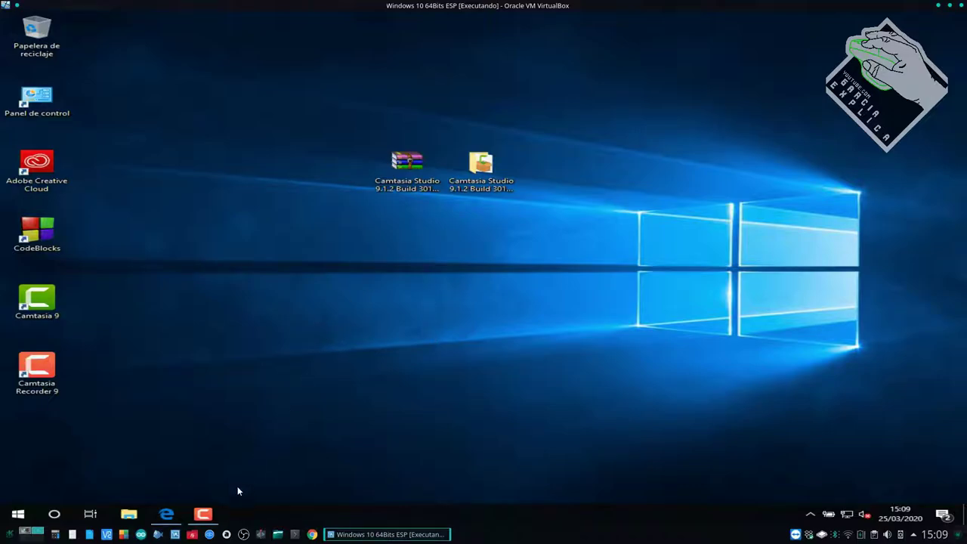
click(202, 514)
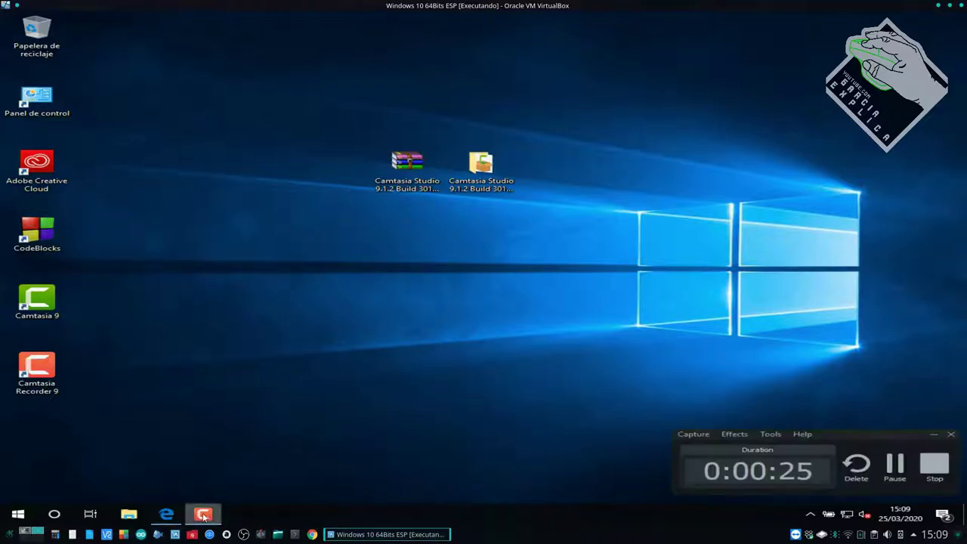
click(935, 466)
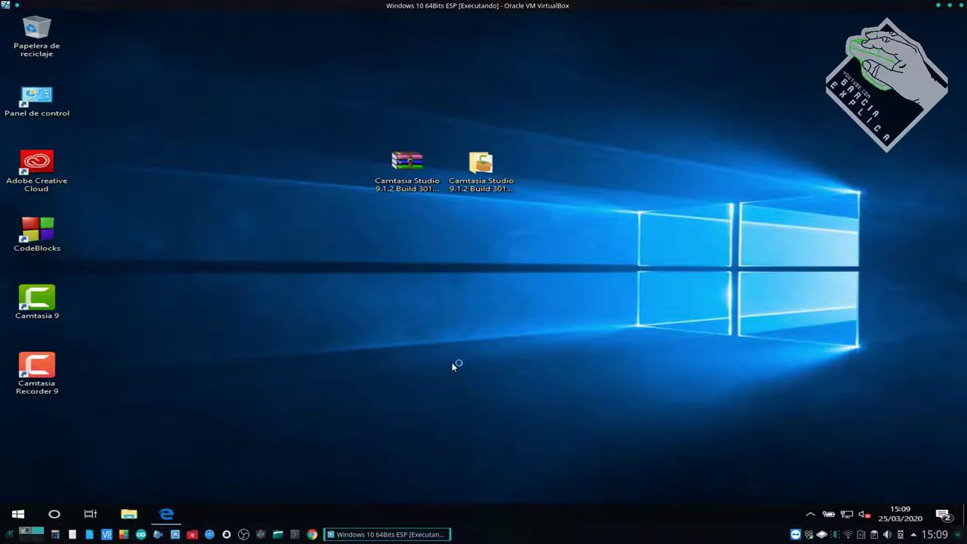
drag(142, 397, 2, 284)
drag(165, 288, 2, 396)
click(213, 374)
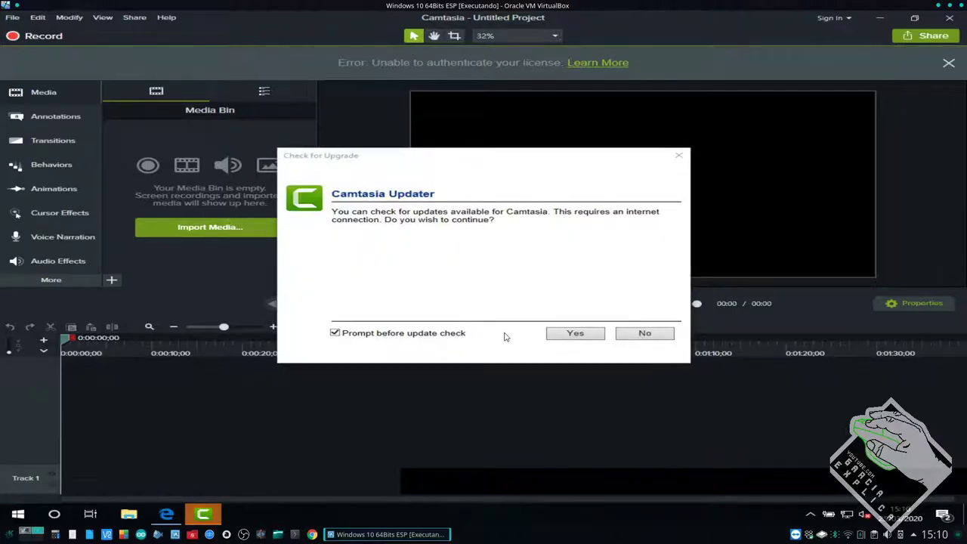
- Turn off the prompt before update checks and decline the Camtasia update check
click(459, 333)
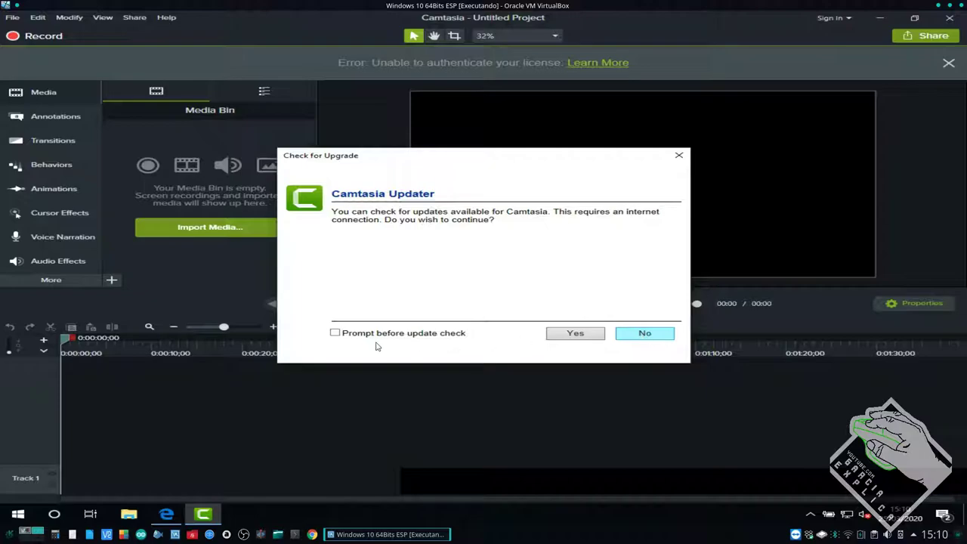
click(645, 333)
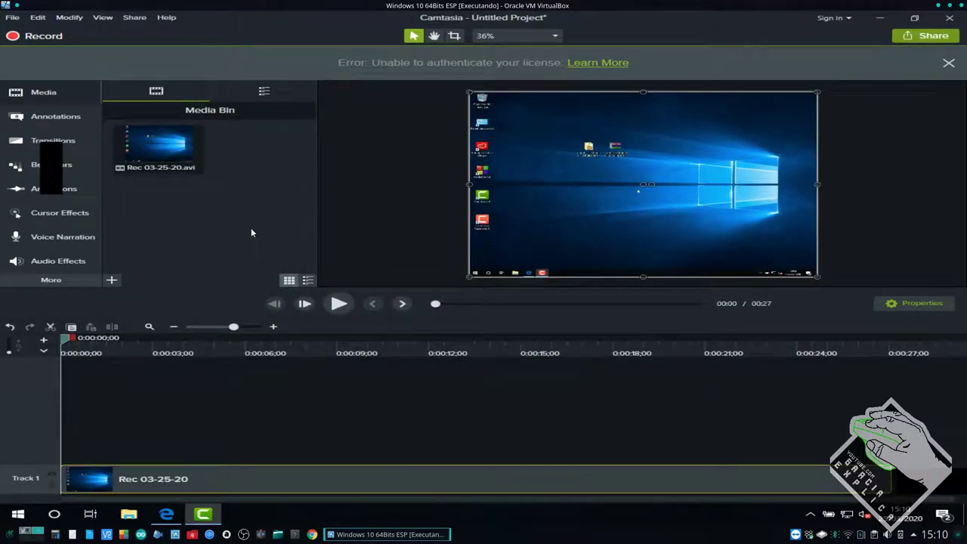
drag(475, 283, 470, 234)
click(730, 408)
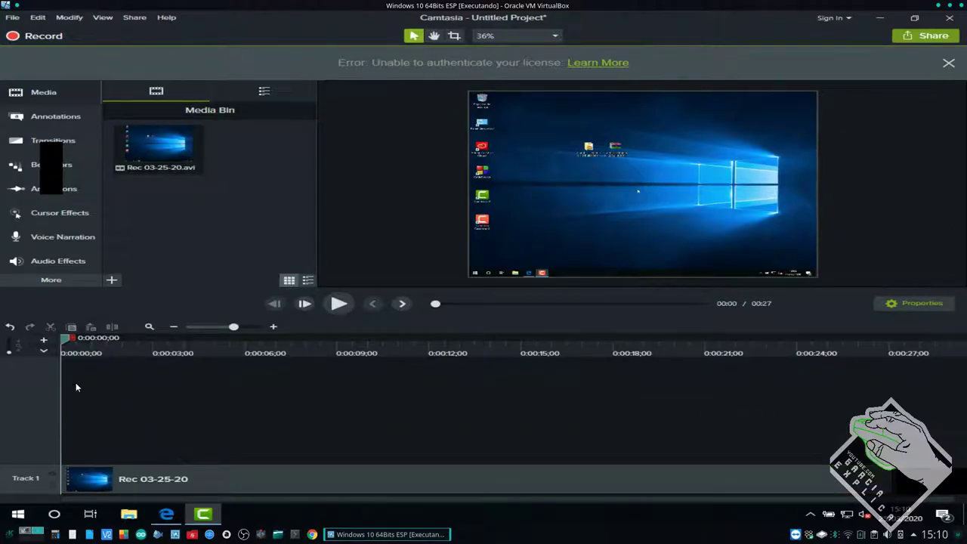
- Scrub and play the imported recording through to its end in the preview
click(89, 353)
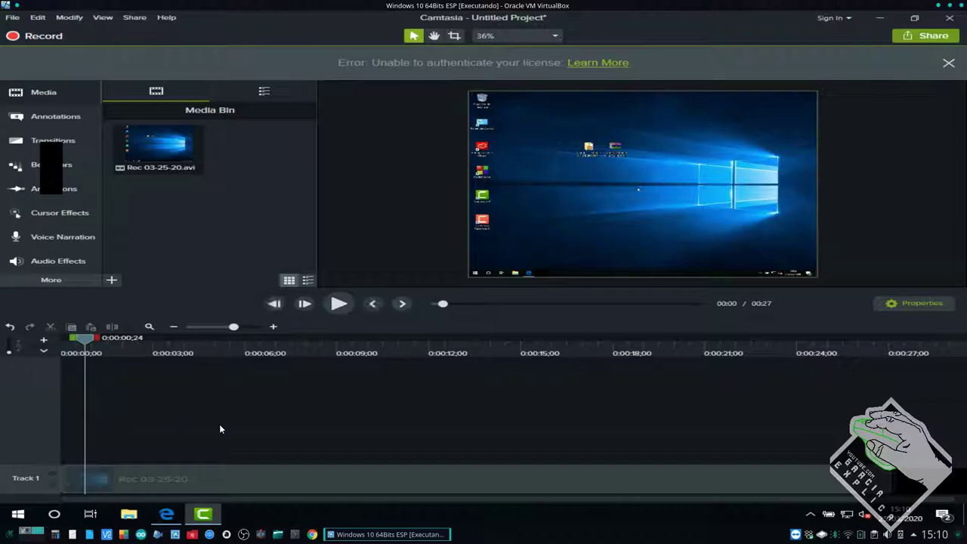
drag(86, 342, 669, 353)
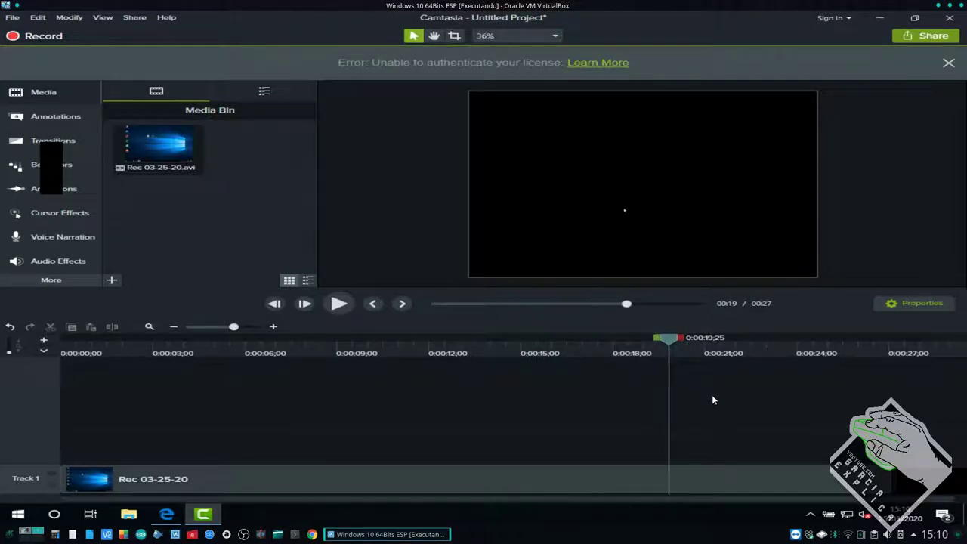
key(h)
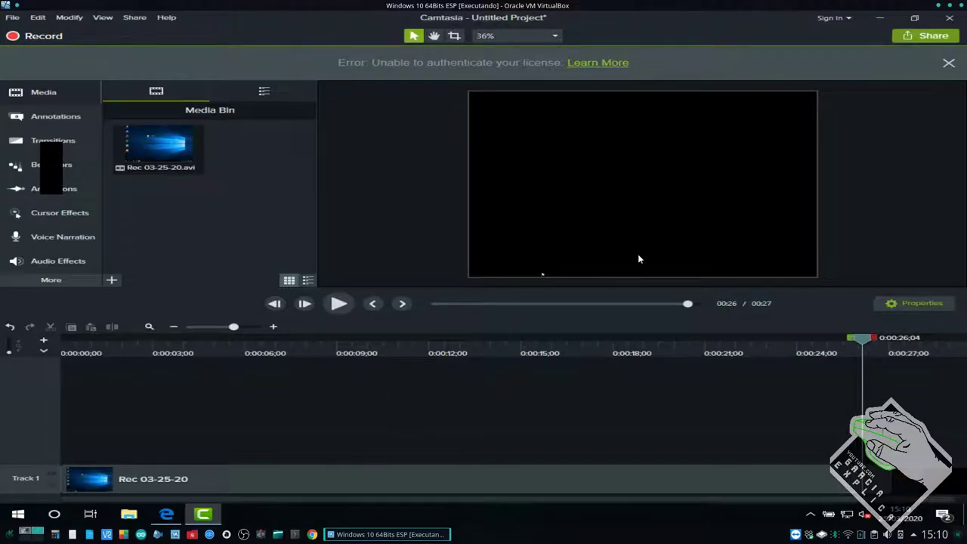
key(space)
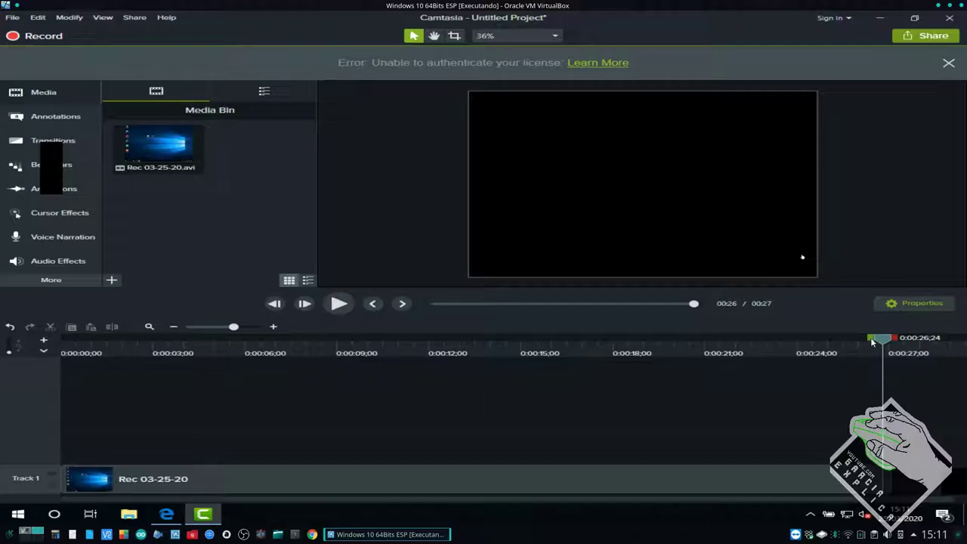
- Split the recording at 0:00:05;08 and move the second part later on Track 1, leaving a gap
drag(880, 342, 221, 355)
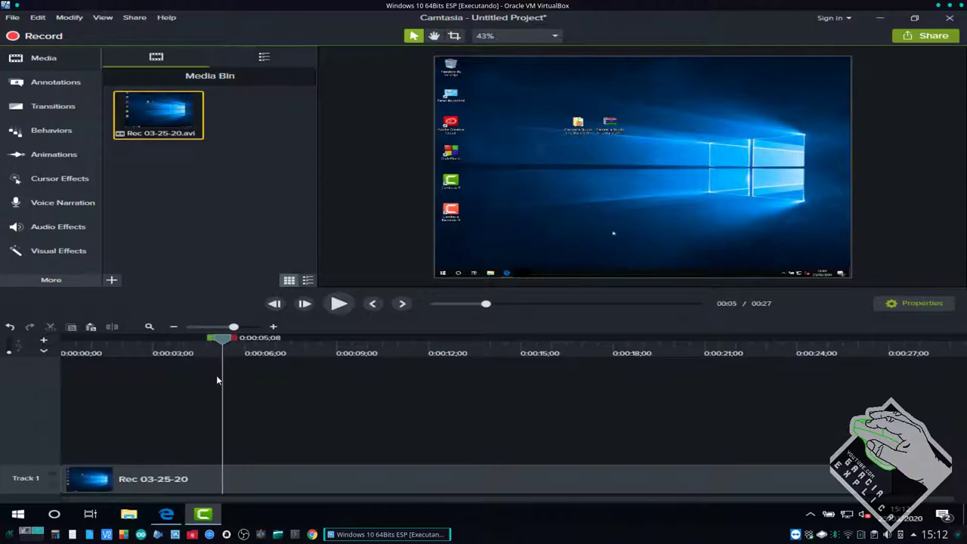
click(182, 480)
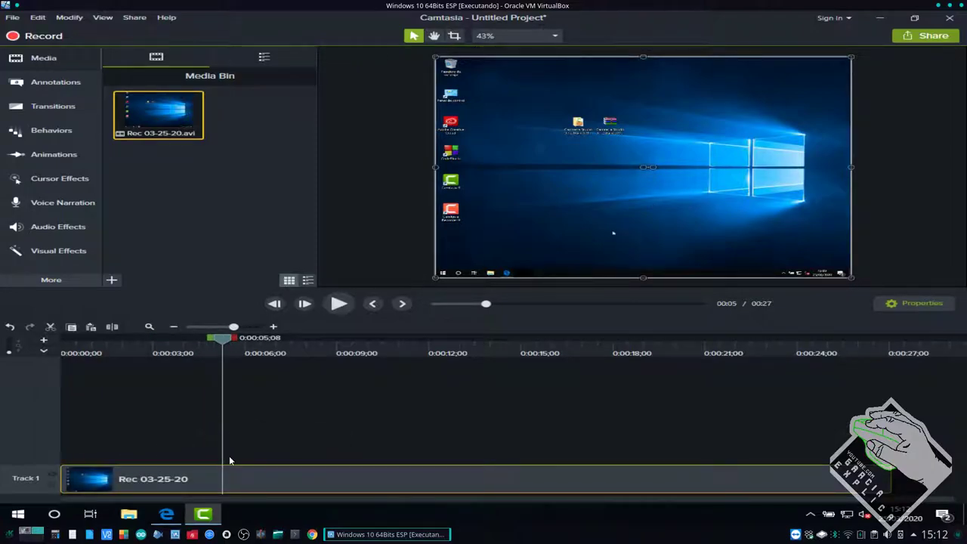
click(114, 333)
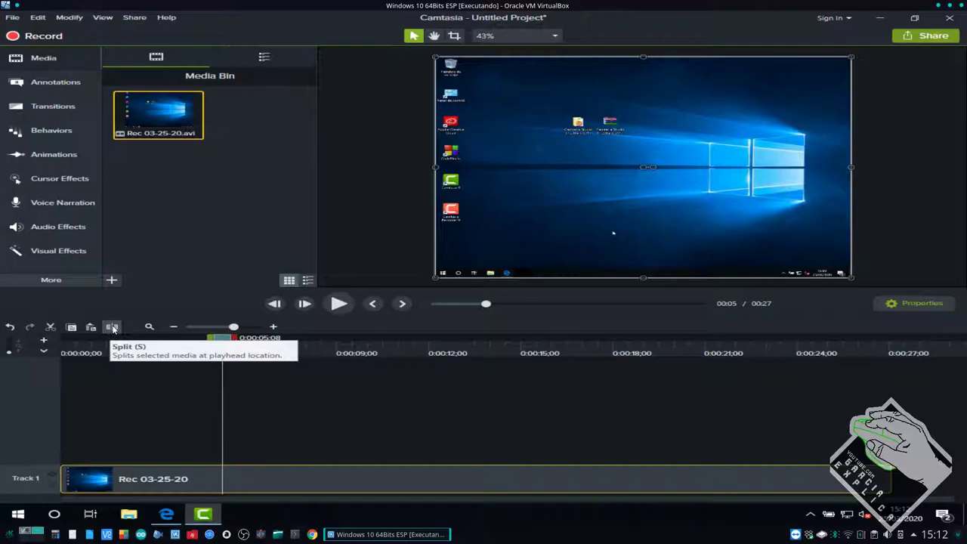
click(112, 327)
drag(235, 478, 276, 477)
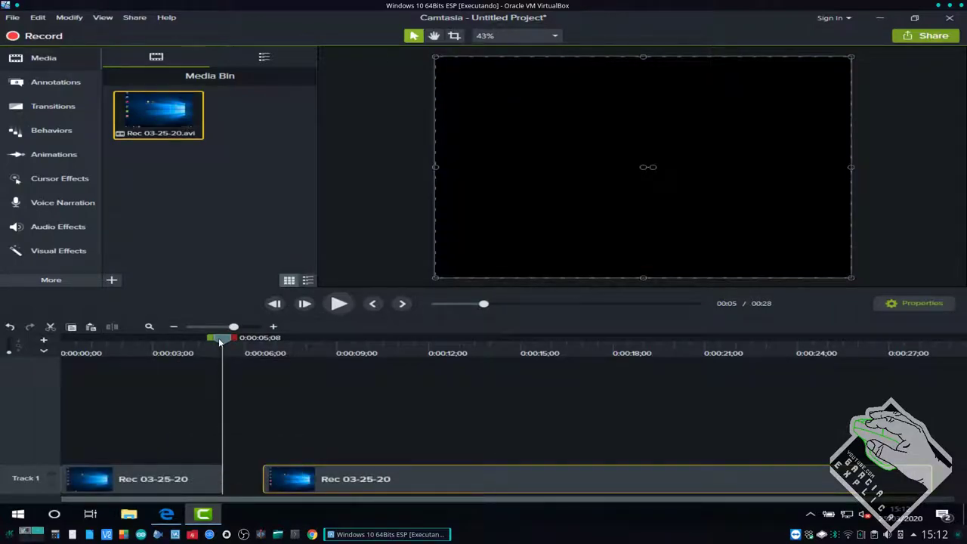
- Cut the second clip at 0:00:07;13, delete its leading piece, and join the remainder to the end of the first clip
drag(225, 341, 289, 354)
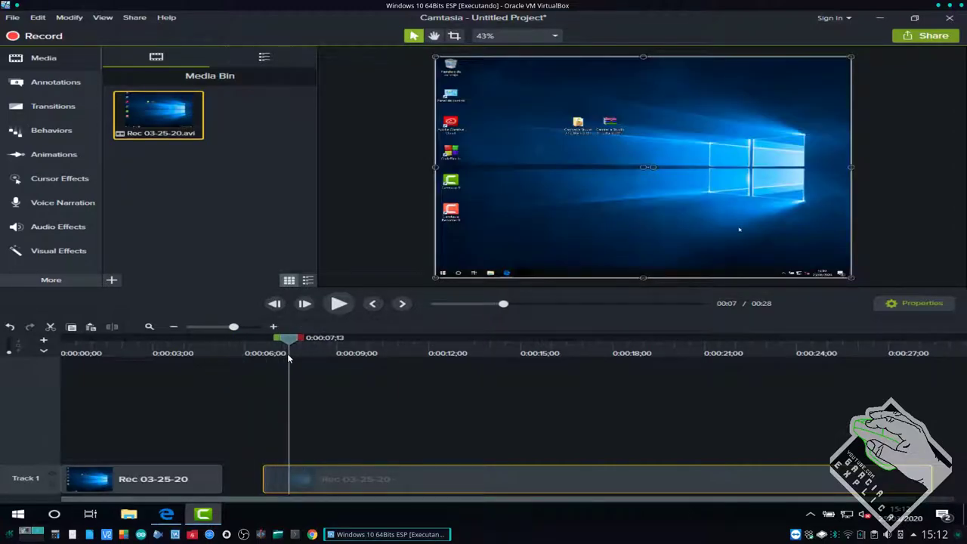
click(112, 327)
drag(277, 478, 256, 436)
key(Delete)
drag(318, 482, 225, 486)
click(226, 462)
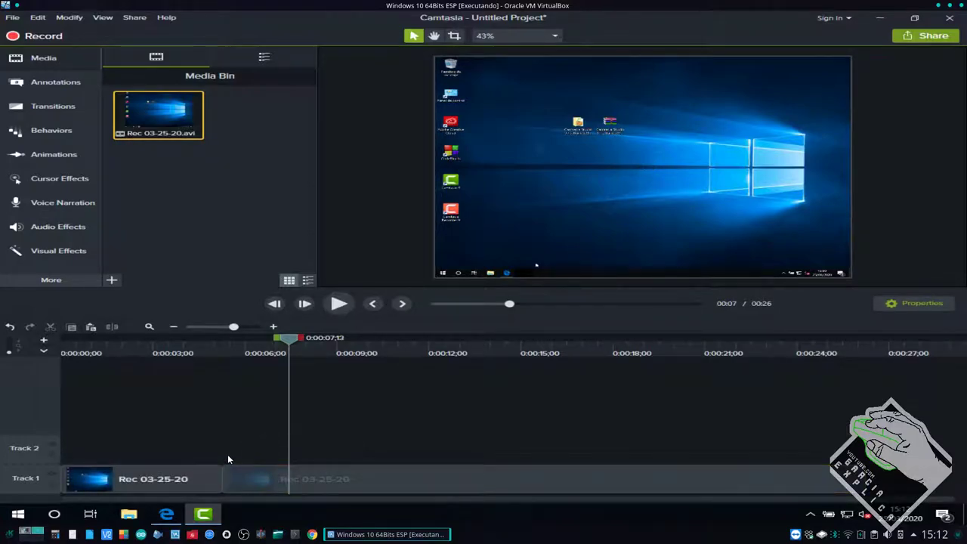
- Move the short first clip up to Track 3 and shift the long clip to the start of Track 1
click(187, 473)
click(239, 405)
drag(221, 348, 174, 348)
drag(252, 471, 398, 466)
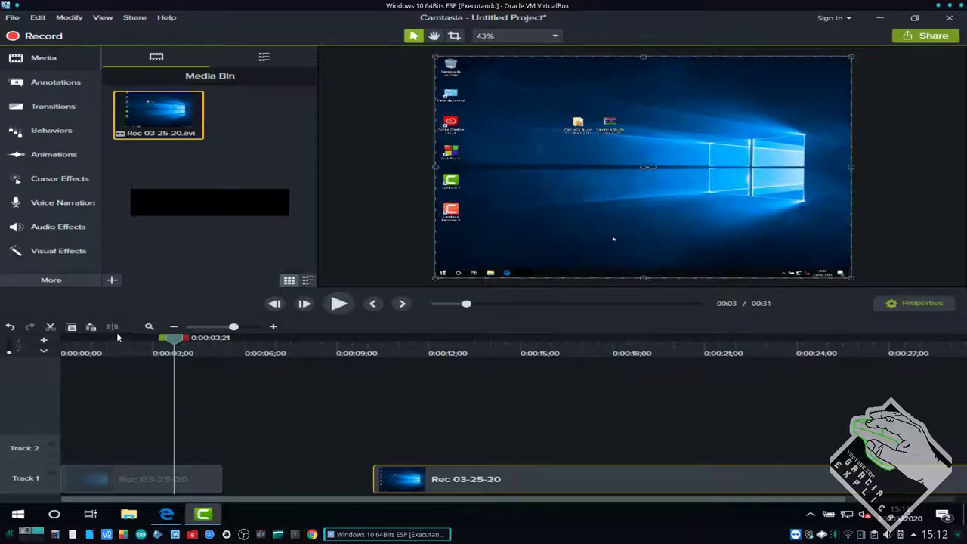
click(173, 481)
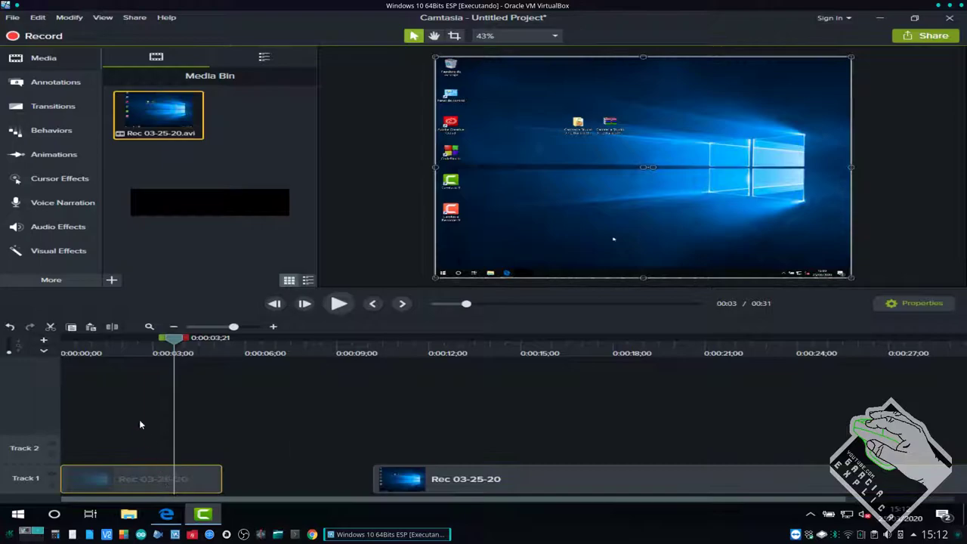
drag(433, 510, 626, 408)
drag(279, 479, 94, 467)
- Split the long clip at 0:00:04;27 and place the short clip on Track 2 over a gap opened between the two parts
drag(172, 341, 211, 340)
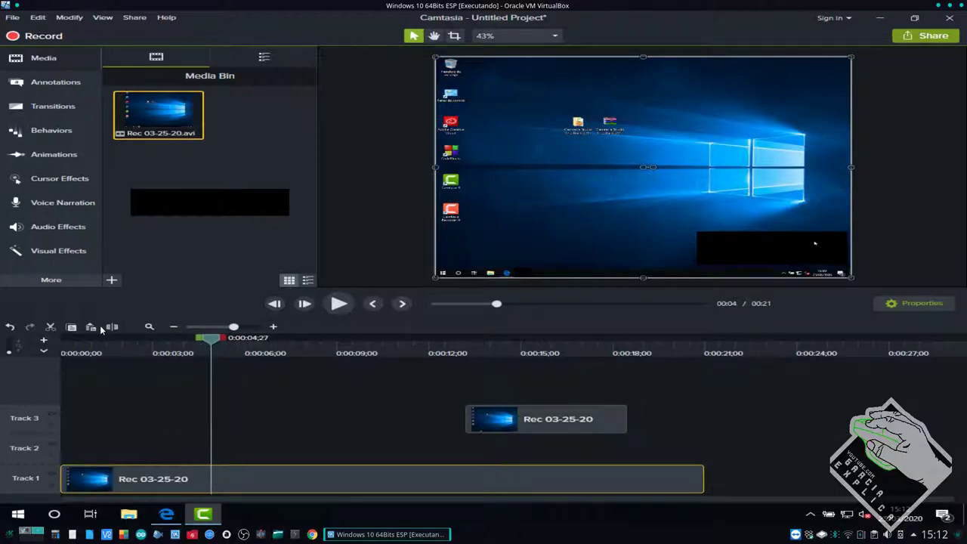
click(111, 326)
drag(378, 478, 251, 453)
drag(423, 449, 333, 473)
mouse_move(249, 452)
mouse_down()
mouse_move(254, 477)
mouse_move(255, 448)
mouse_up()
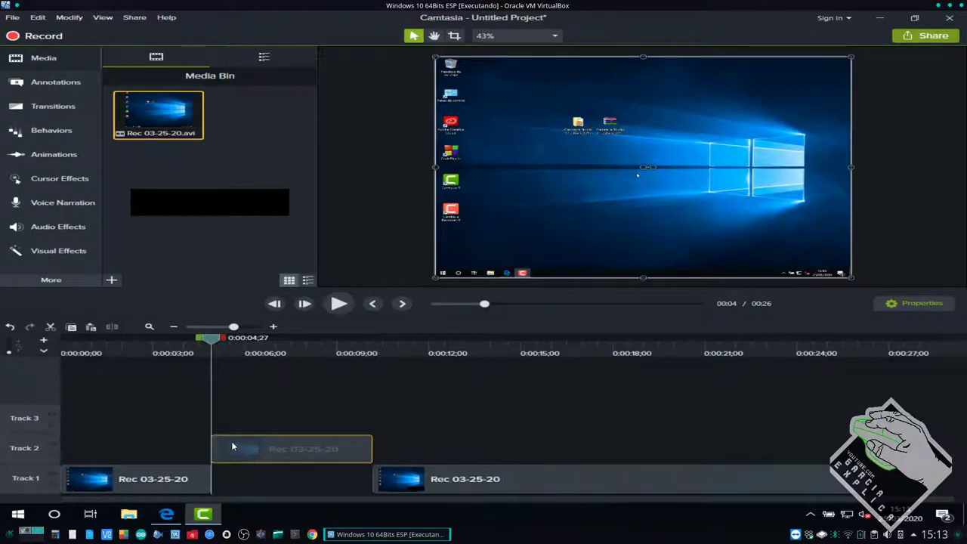
- Try overlapping the Track 2 clip with the end of the first clip, play the overlap, and move the clip back
click(111, 417)
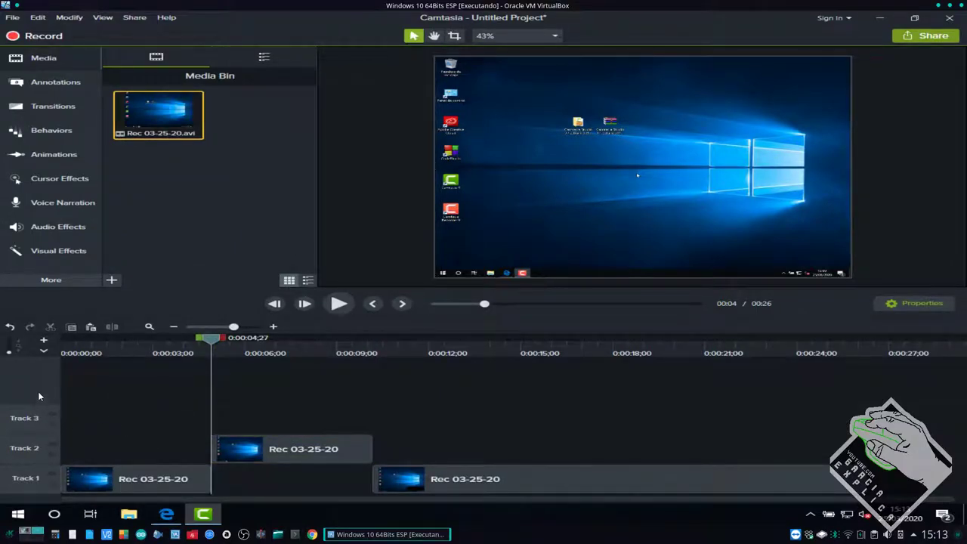
drag(227, 454, 193, 453)
click(153, 418)
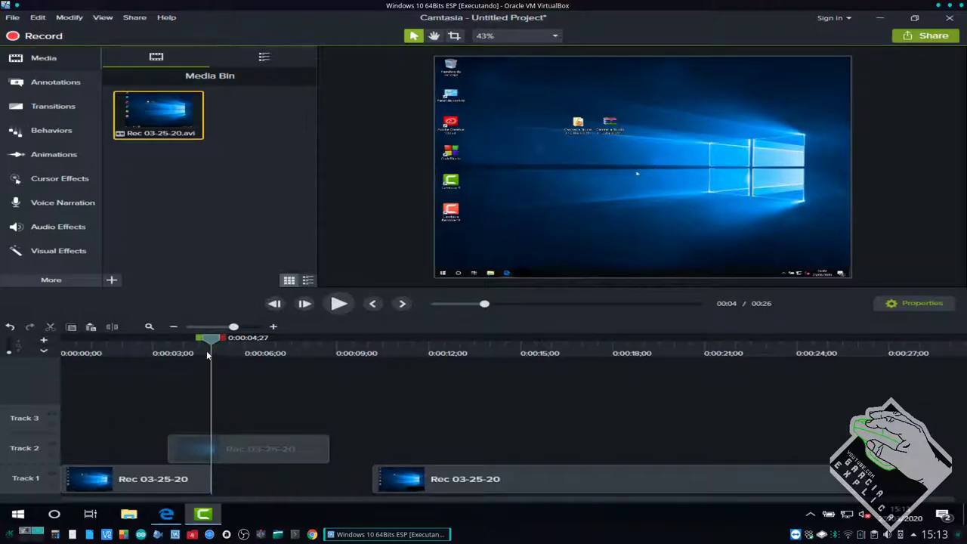
click(159, 350)
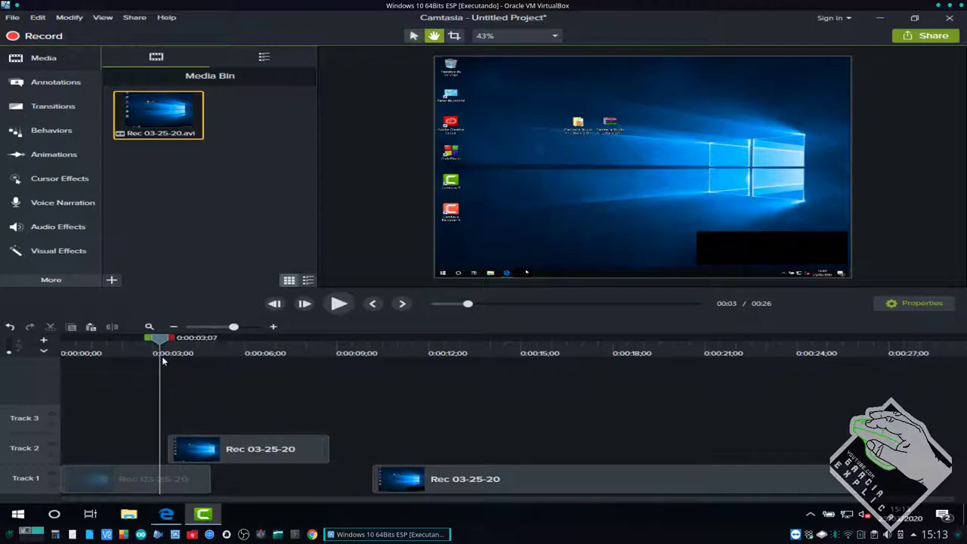
key(space)
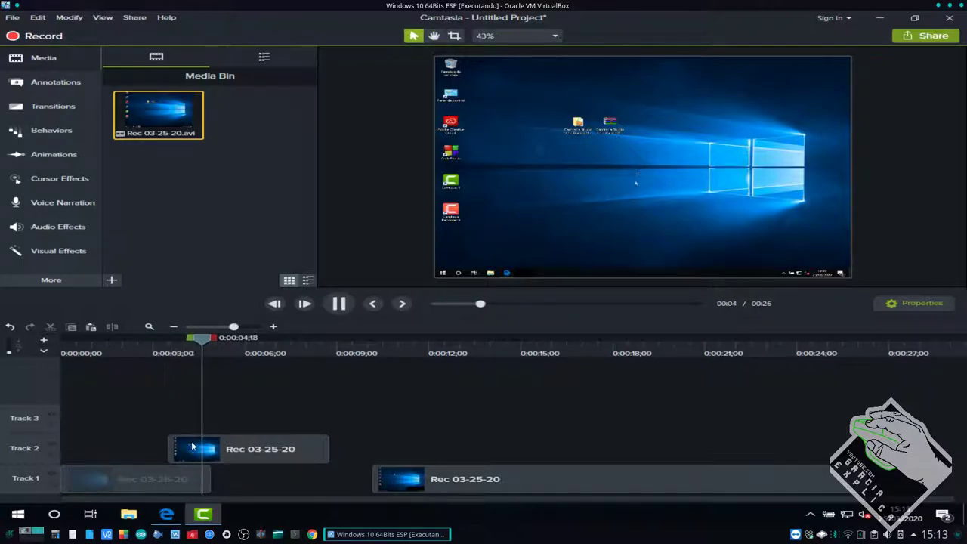
drag(198, 446, 236, 446)
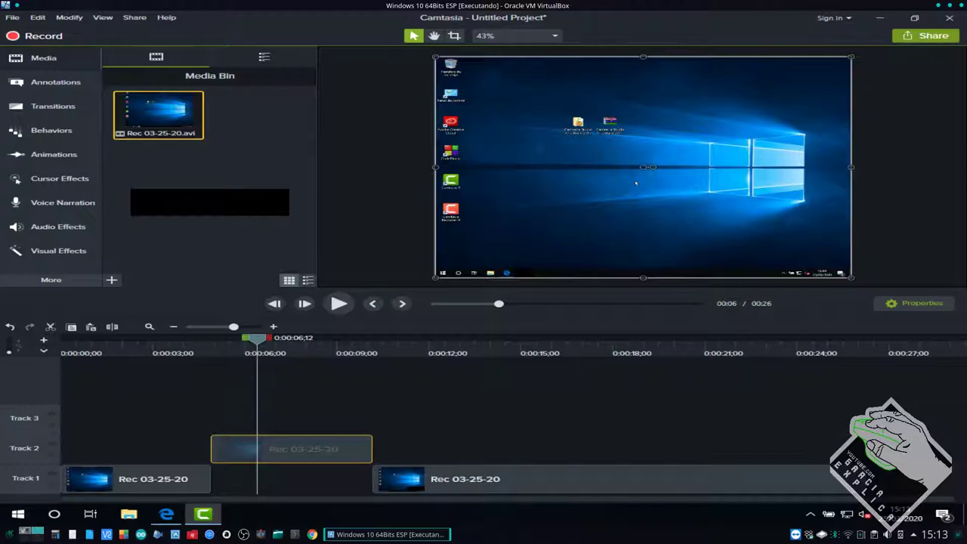
- Place the middle clip between the other two on Track 1 and apply the Circle stretch transition between the first and middle clips
mouse_move(434, 478)
mouse_down()
mouse_move(450, 479)
mouse_move(421, 480)
mouse_up()
click(337, 449)
click(52, 111)
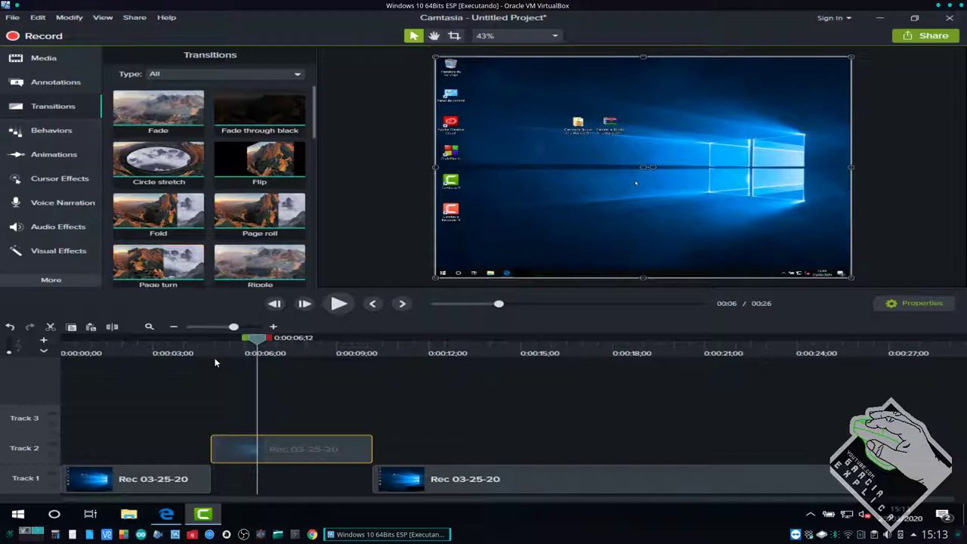
drag(161, 162, 223, 481)
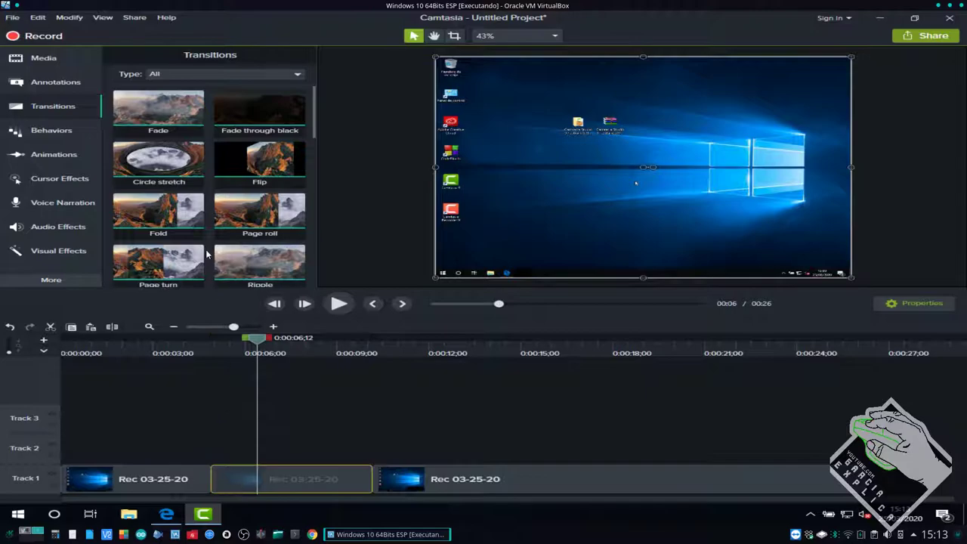
drag(183, 163, 215, 481)
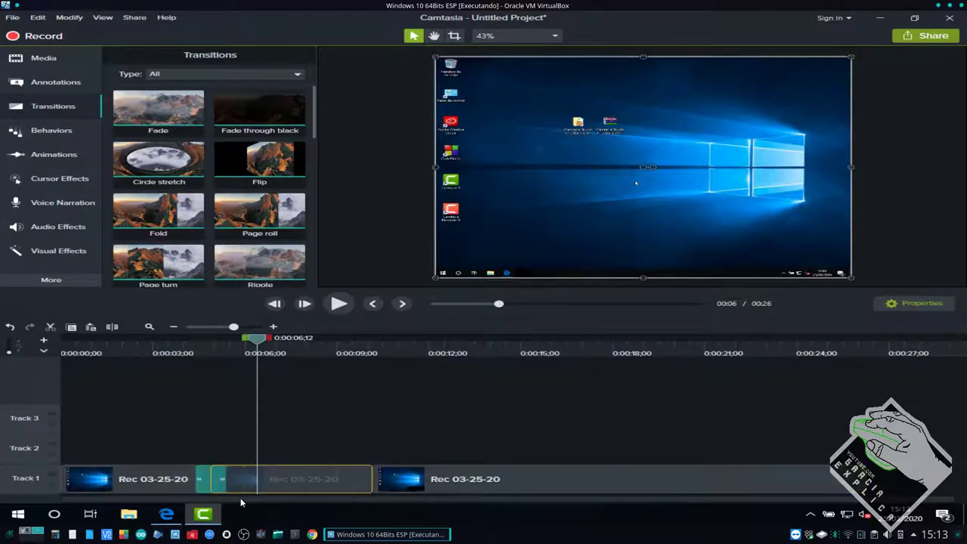
click(195, 438)
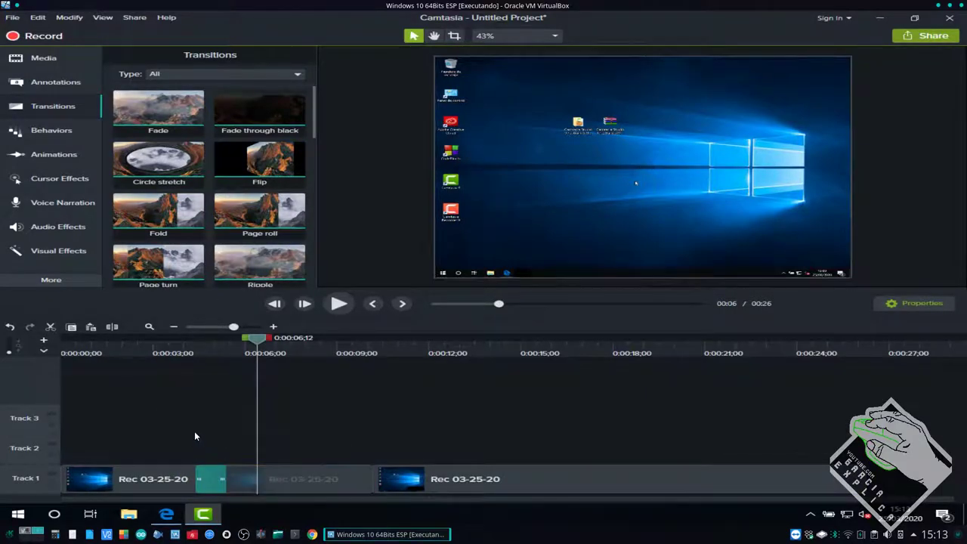
- Play the Circle stretch transition between the first and middle clips from 0:00:03;23
drag(251, 353, 182, 350)
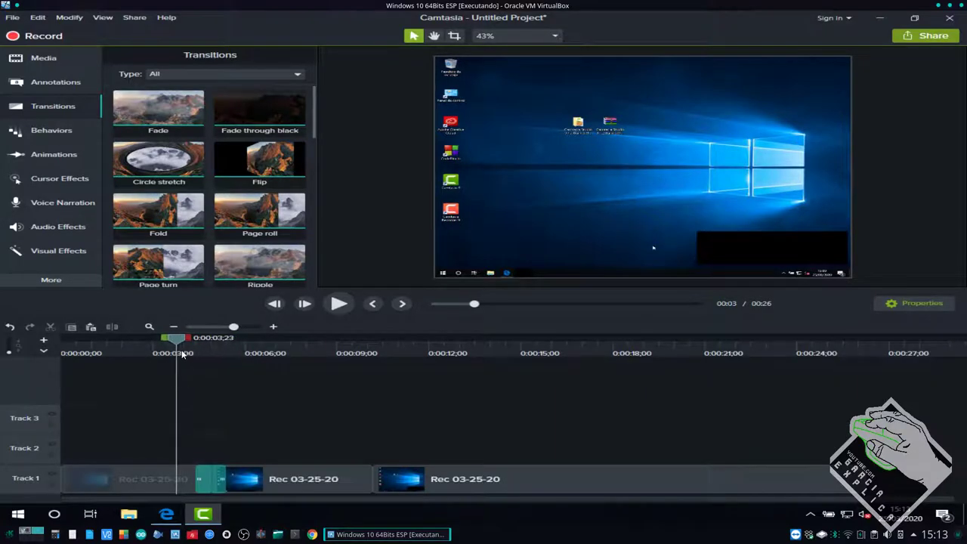
key(space)
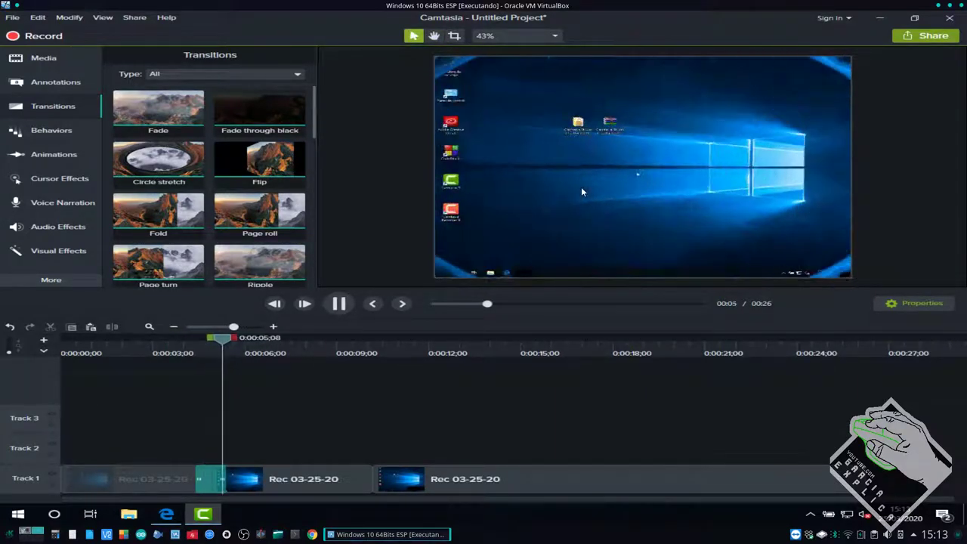
click(262, 344)
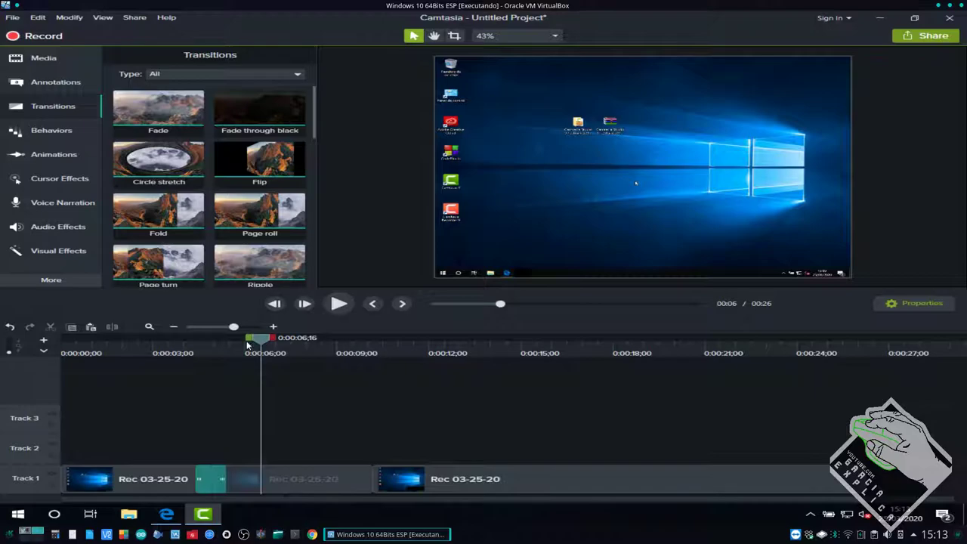
- Move the middle clip up to Track 2 and play the timeline across its Circle stretch transition
drag(274, 484, 279, 447)
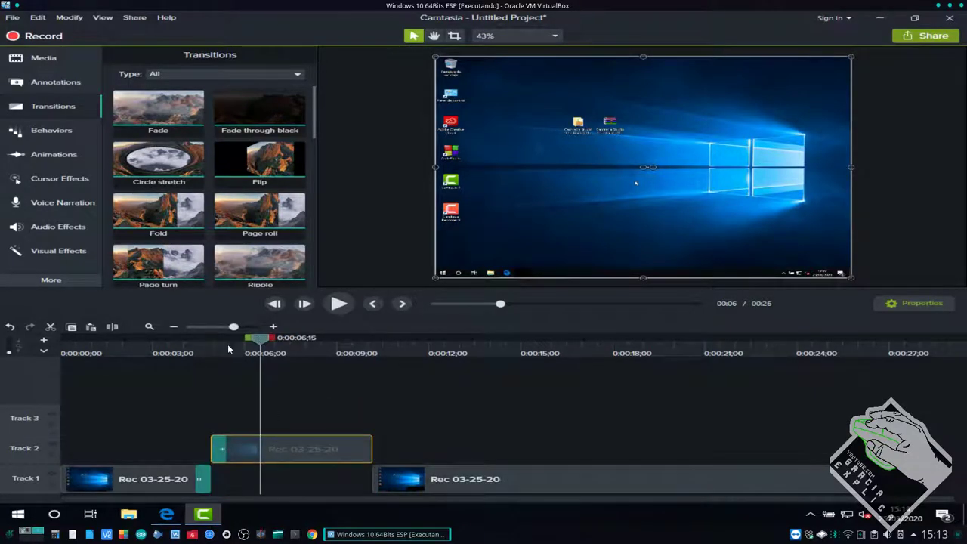
click(205, 353)
click(189, 355)
key(space)
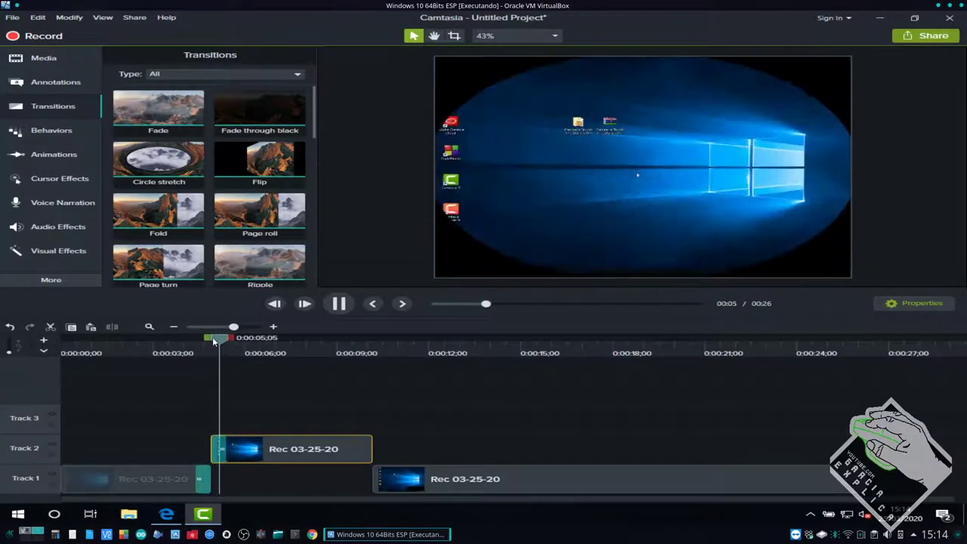
- Move the middle clip back down to Track 1 and apply the Jump And Fall behavior to it
drag(230, 450, 249, 480)
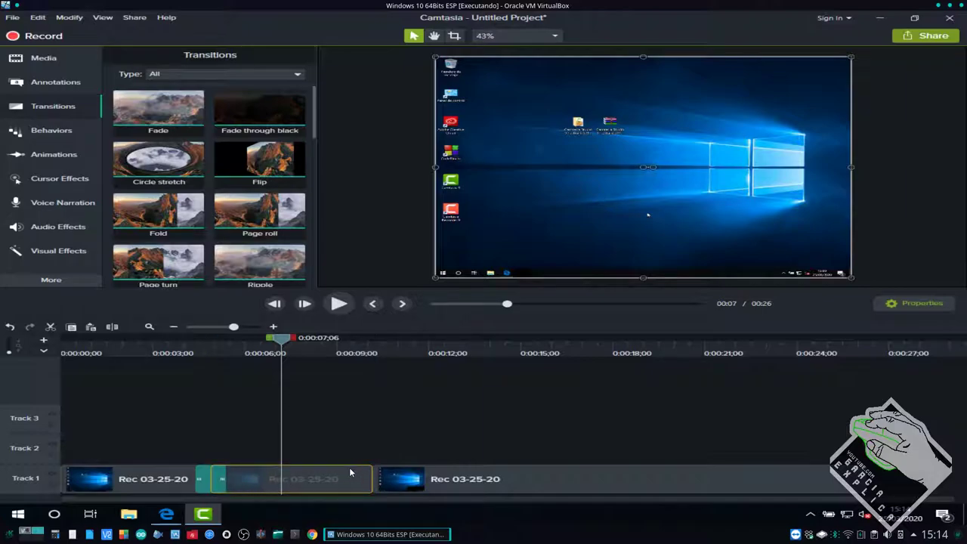
click(51, 130)
drag(164, 141, 322, 473)
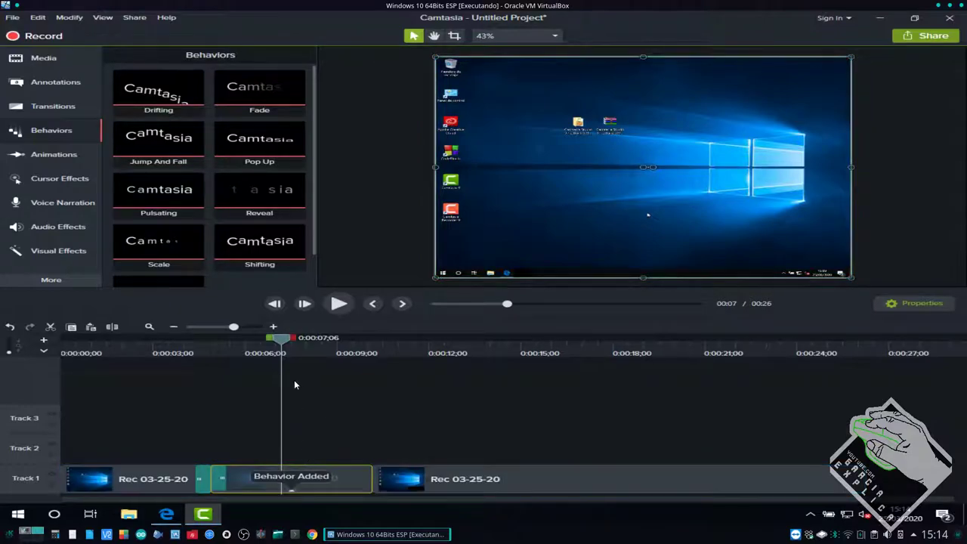
- Play the middle clip's Jump And Fall behavior from its start and again from 0:00:07;11
click(228, 354)
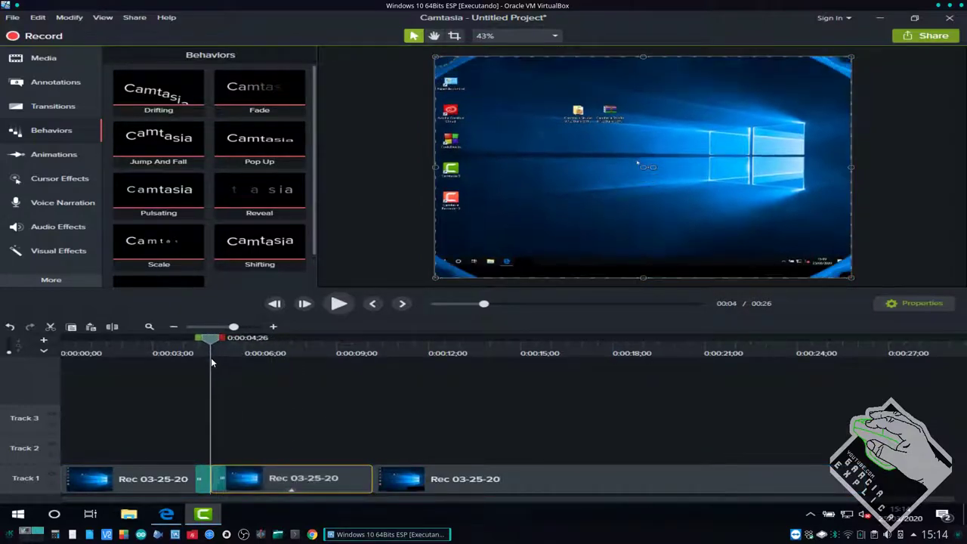
key(space)
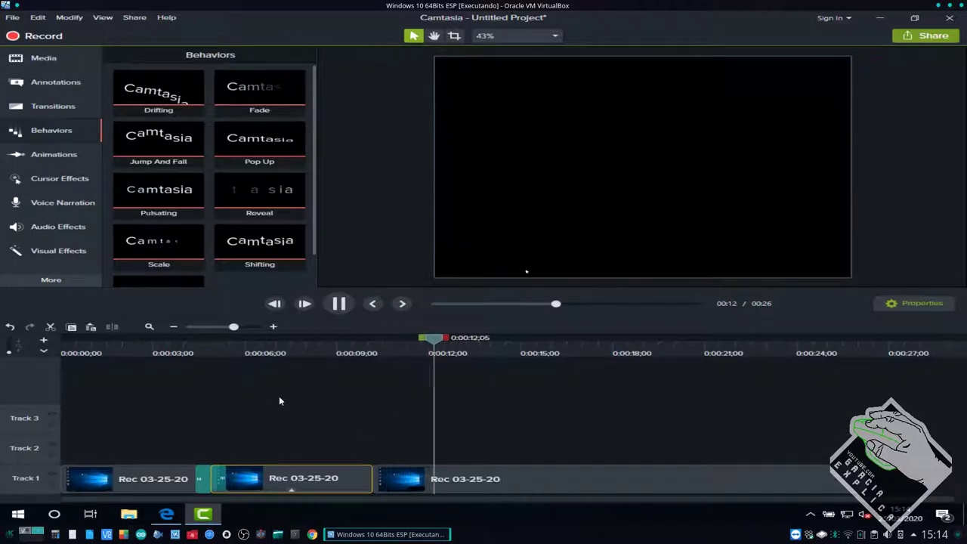
key(space)
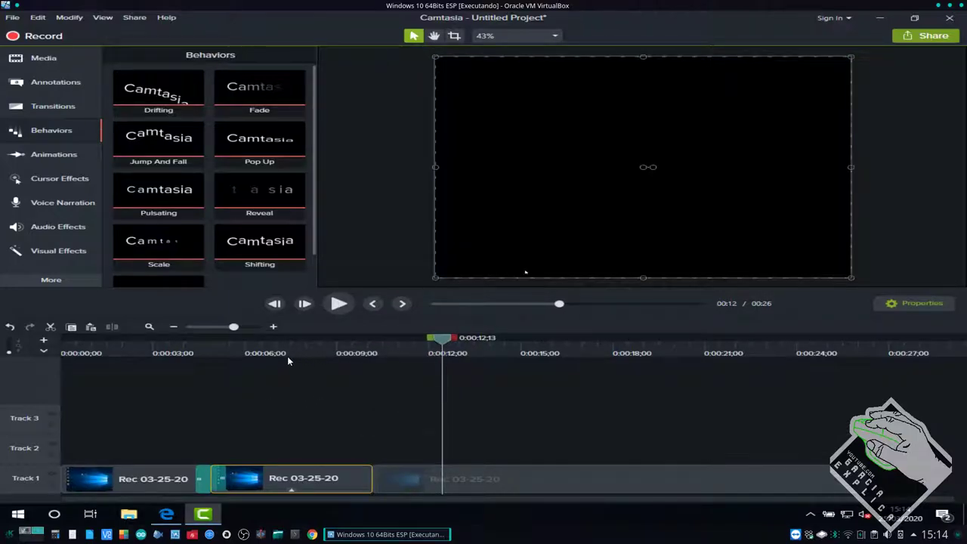
click(287, 343)
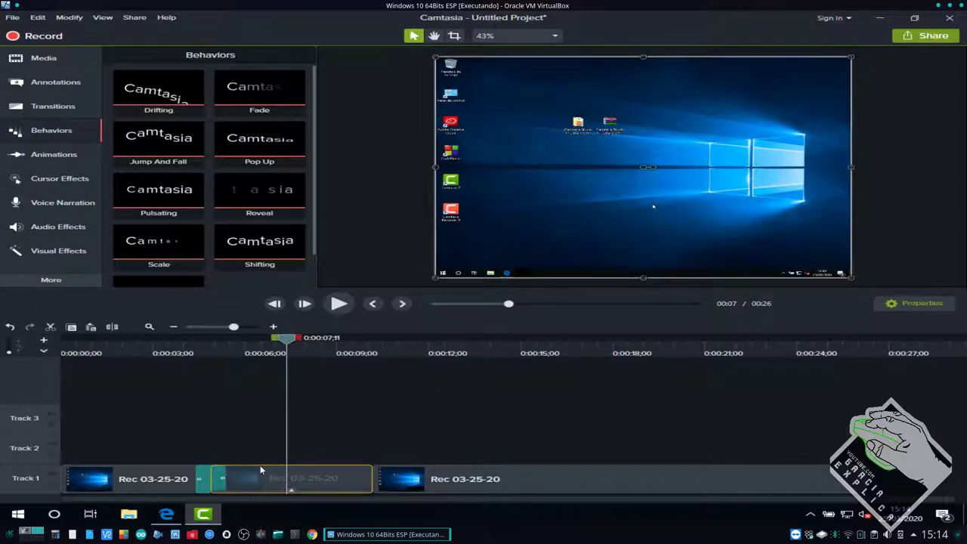
key(space)
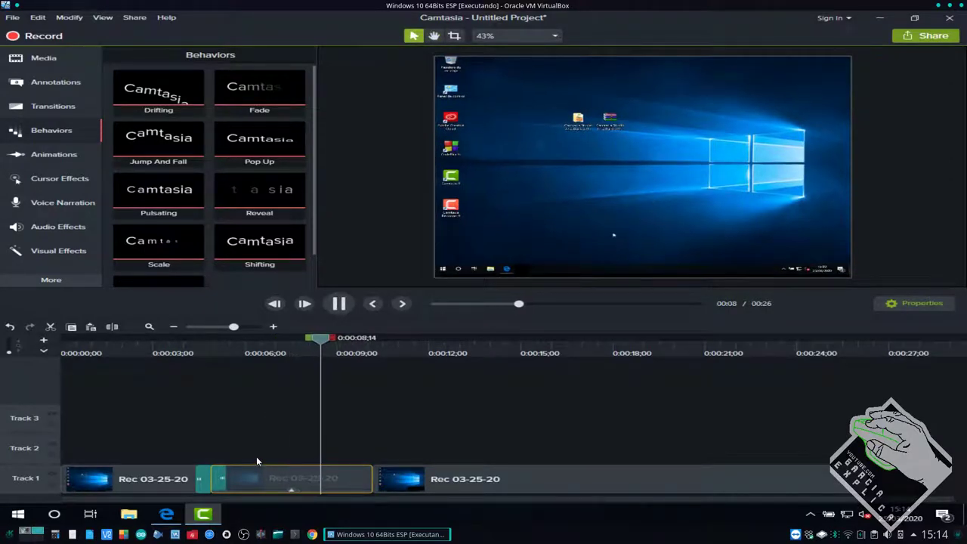
key(space)
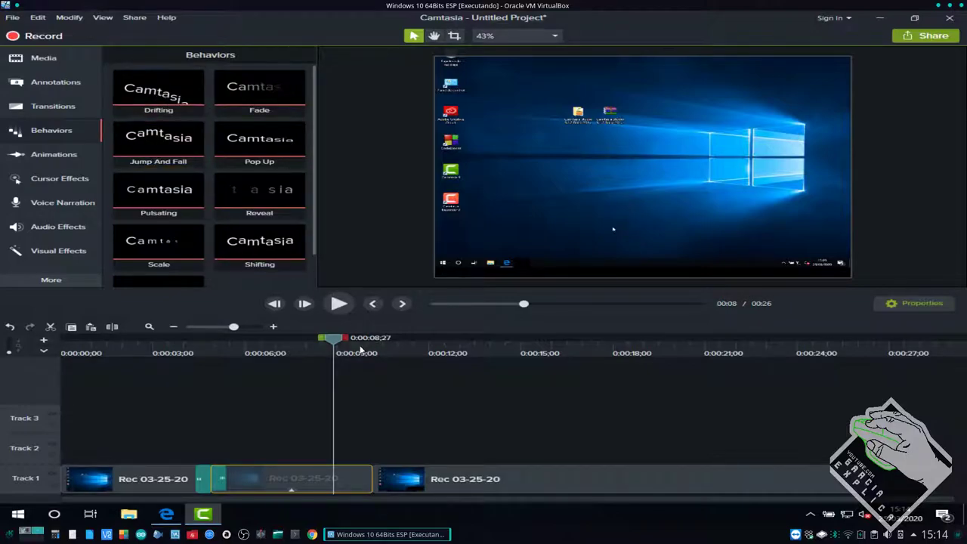
drag(296, 340, 286, 339)
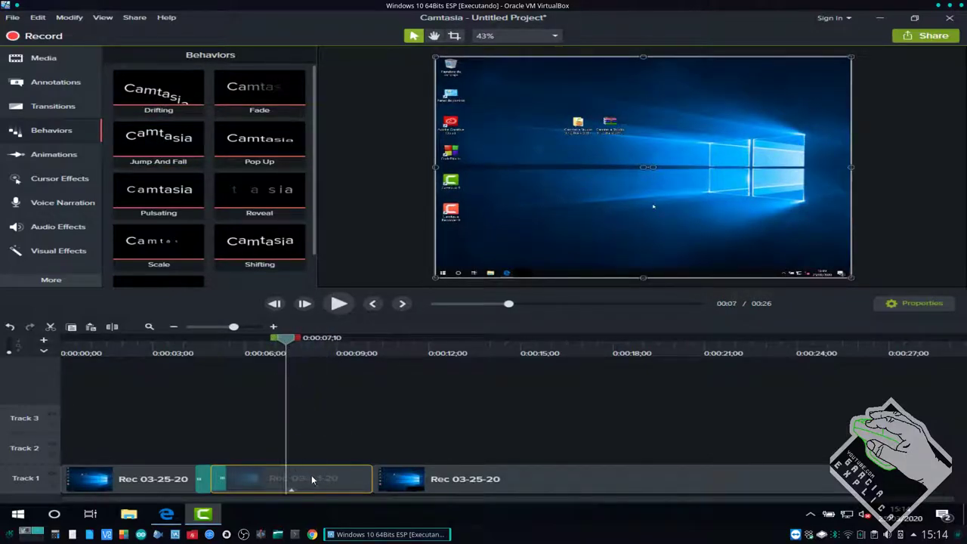
- Delete the Jump And Fall behavior from the middle clip and briefly play the clip without it
drag(295, 490, 292, 493)
click(263, 491)
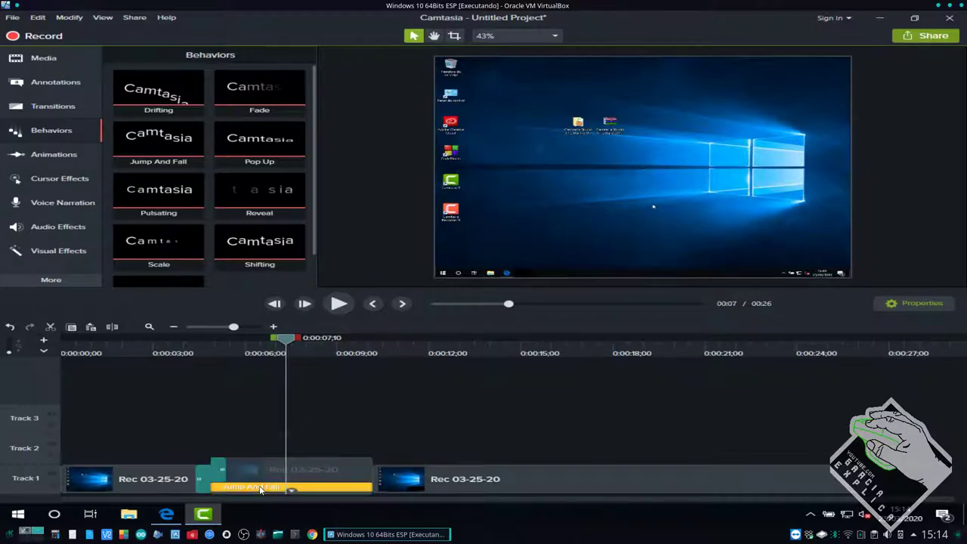
right_click(261, 490)
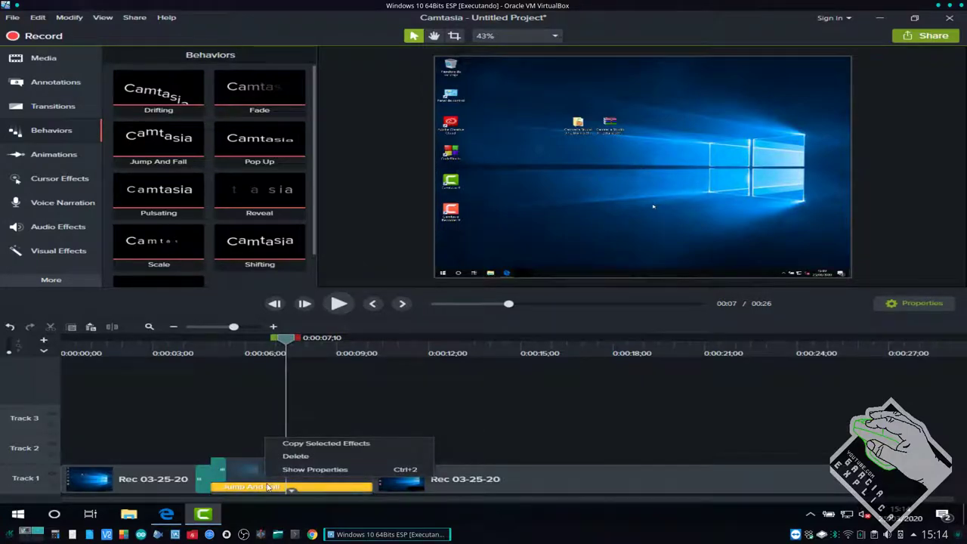
click(290, 495)
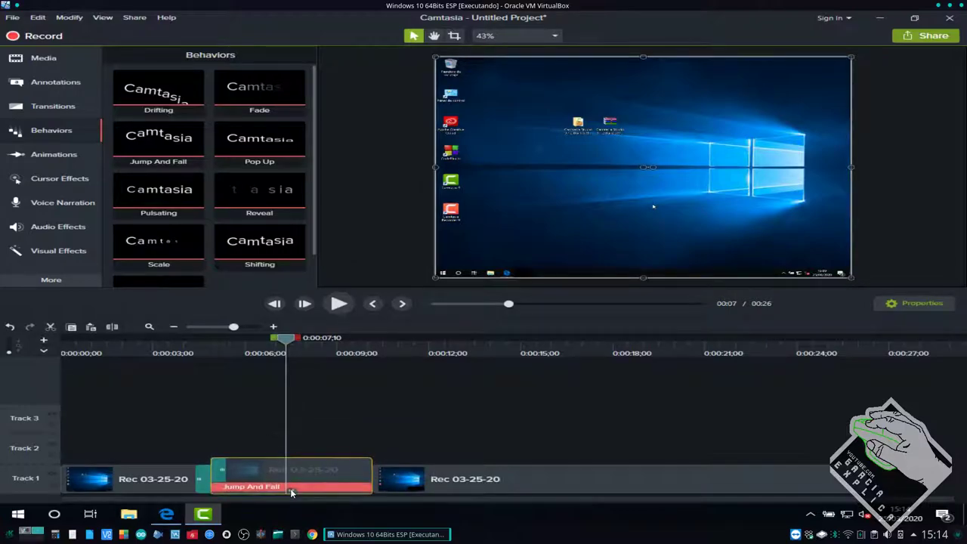
click(256, 490)
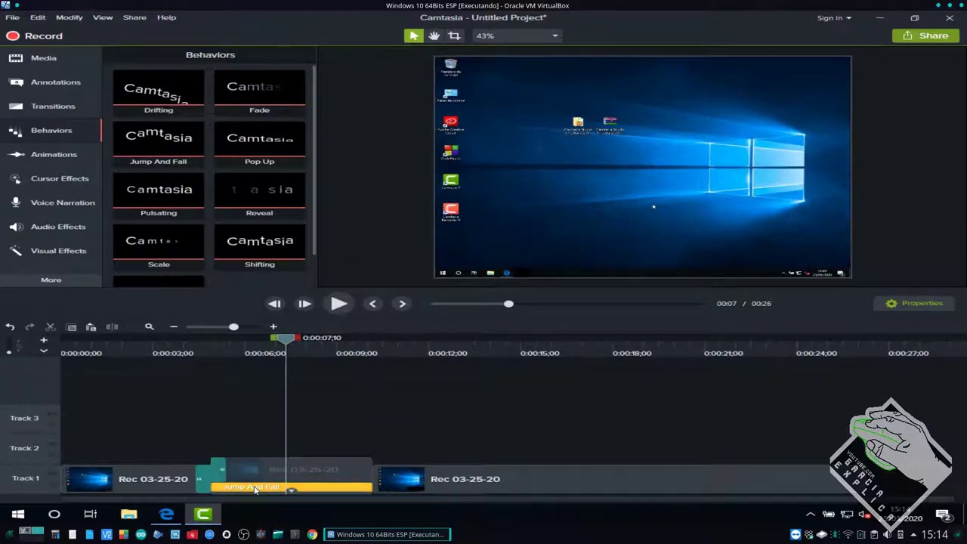
right_click(255, 490)
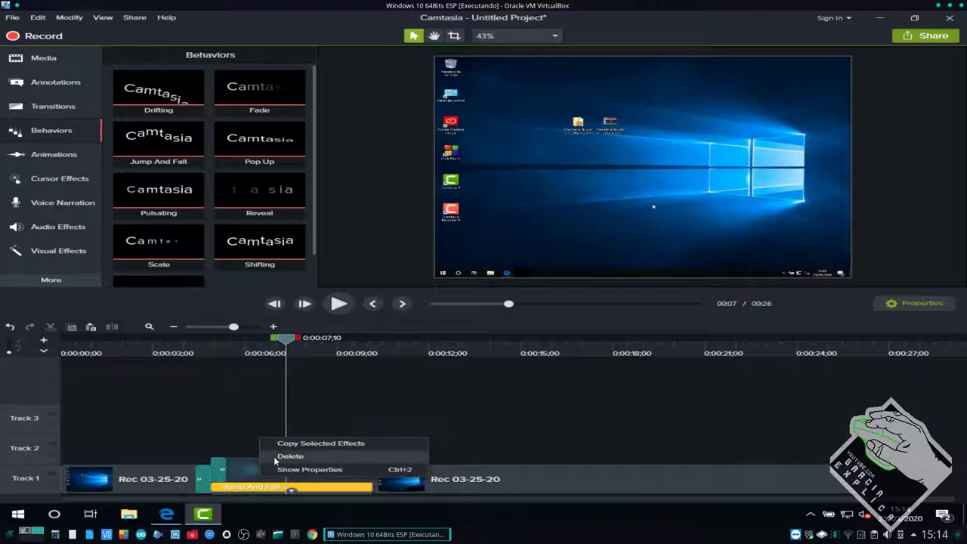
click(273, 457)
key(space)
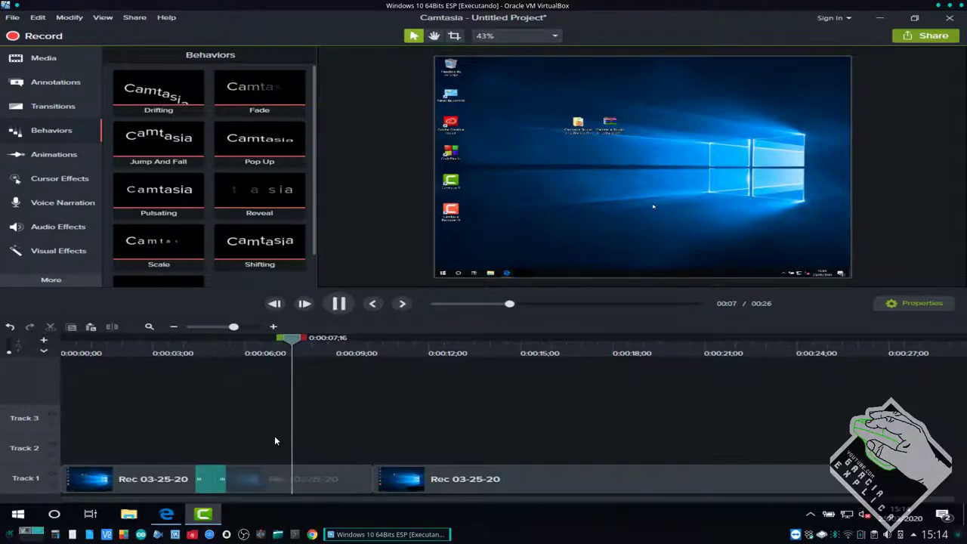
key(space)
- Delete the Circle stretch transition between the first and middle clips on Track 1
click(217, 476)
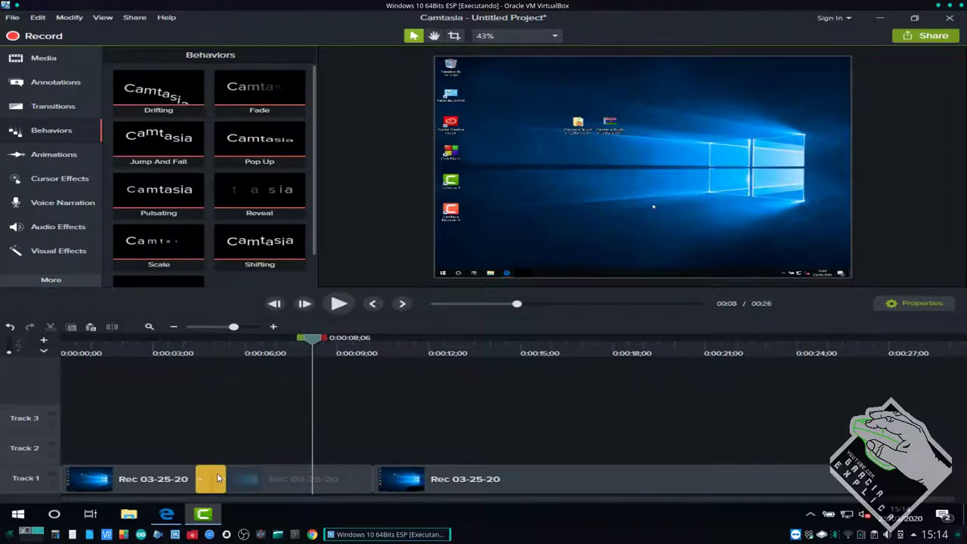
right_click(216, 474)
click(231, 443)
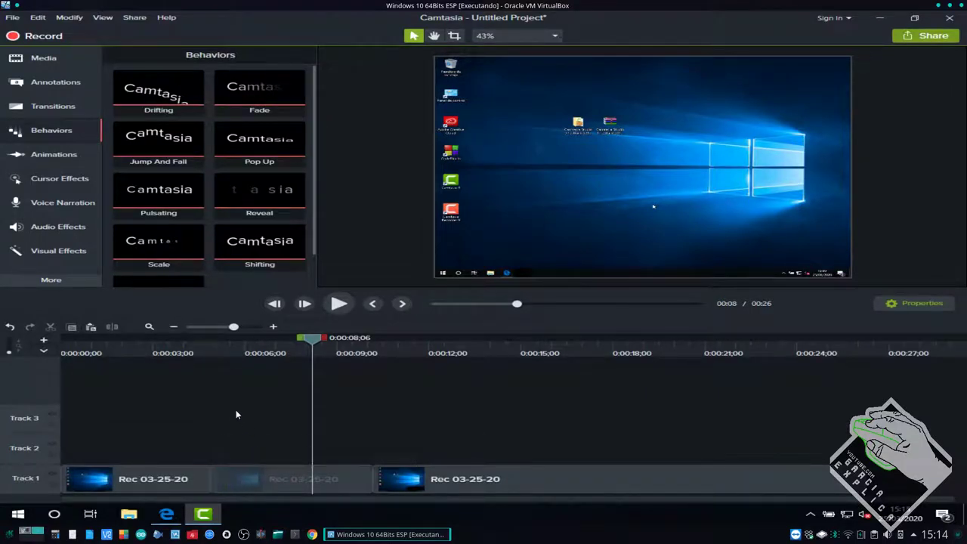
- Add a Zoom-n-Pan animation to the middle clip at 0:00:06;28, framing the two Camtasia Studio desktop icons at 316% zoom
drag(310, 342, 269, 341)
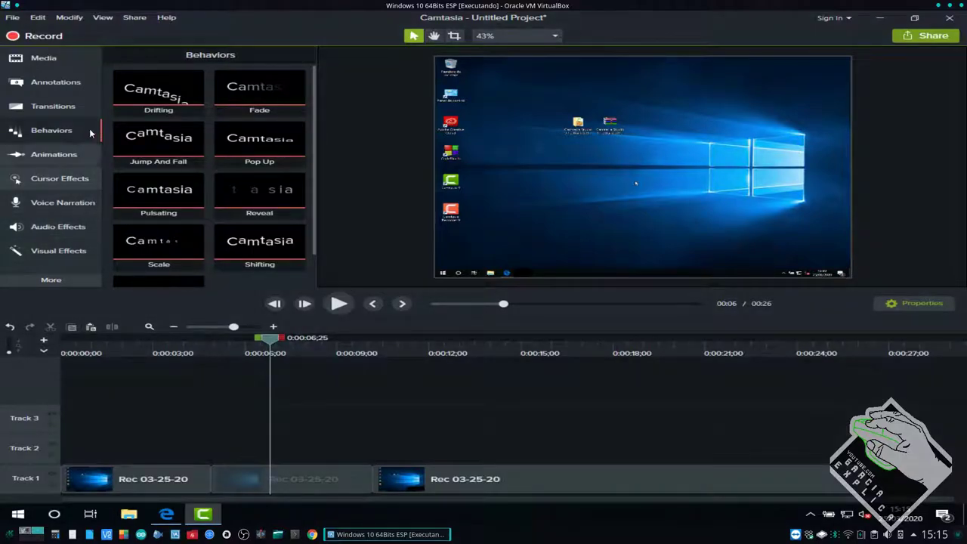
click(53, 155)
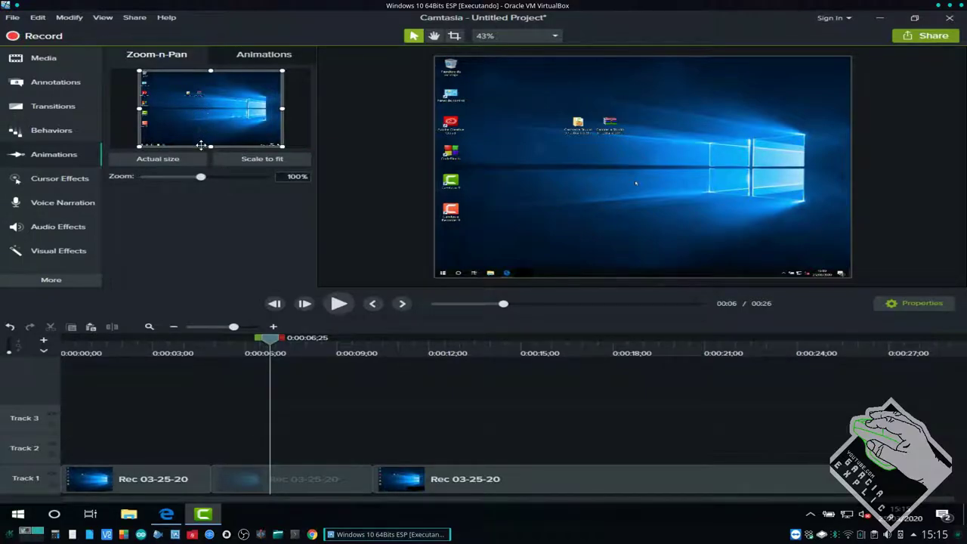
mouse_move(273, 345)
mouse_down()
mouse_move(252, 344)
mouse_move(273, 344)
mouse_up()
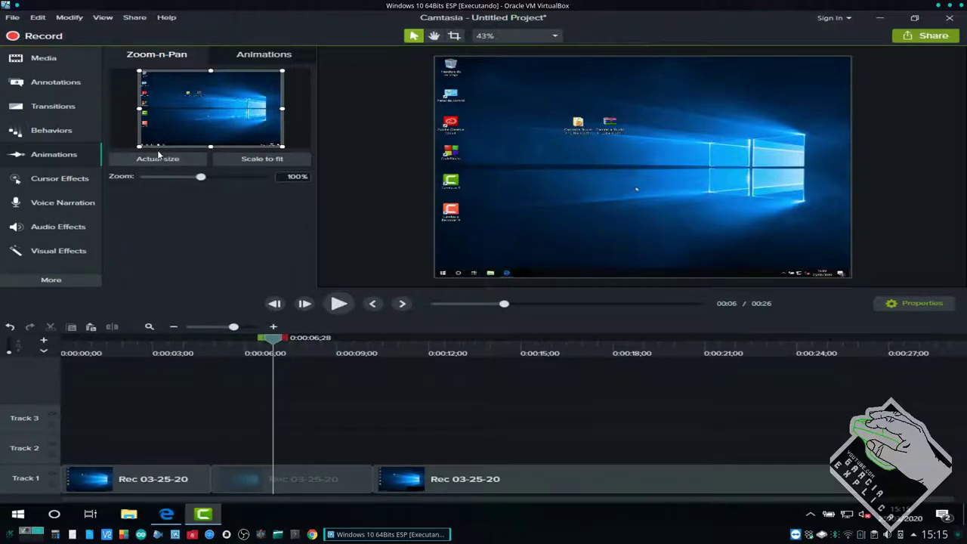
drag(138, 146, 190, 95)
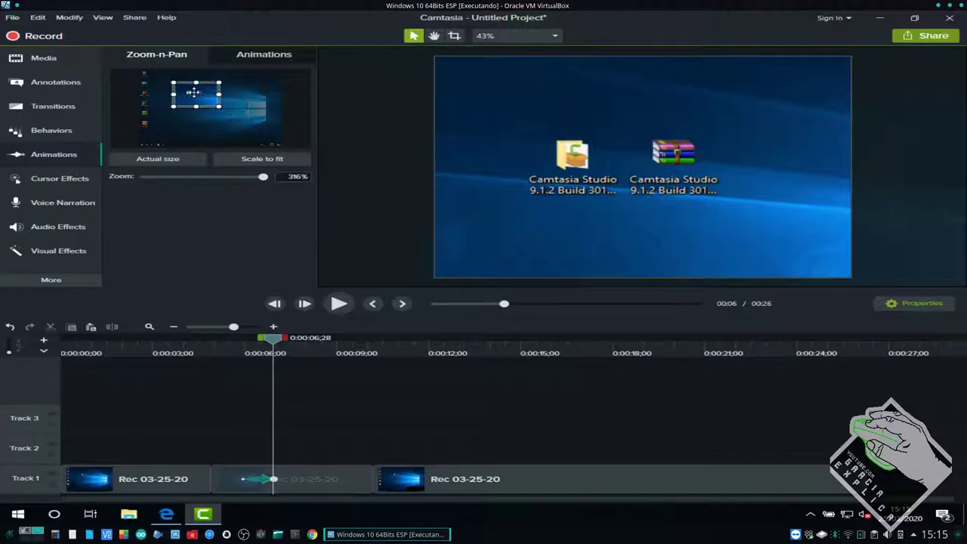
click(594, 148)
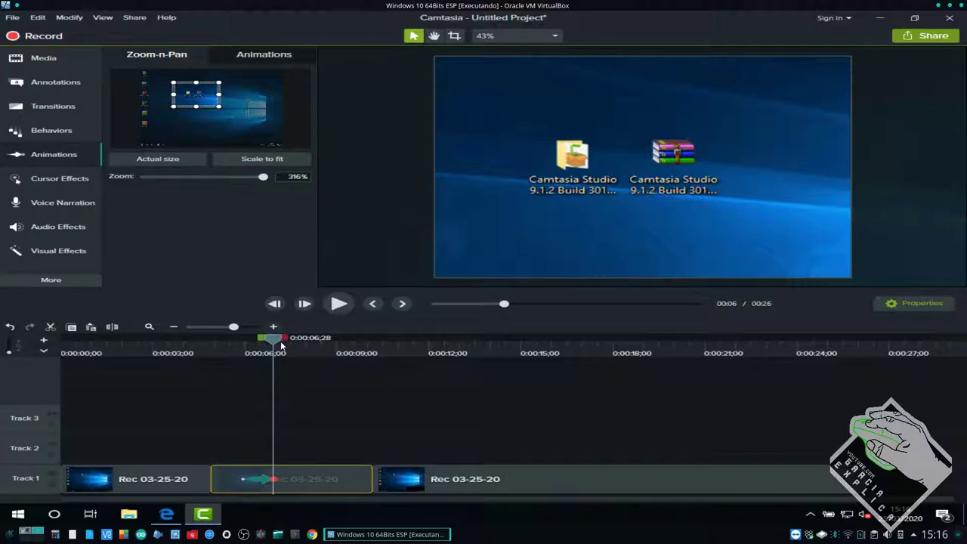
- Play the zoom animation from just before the start of the middle clip
drag(270, 342, 203, 347)
key(space)
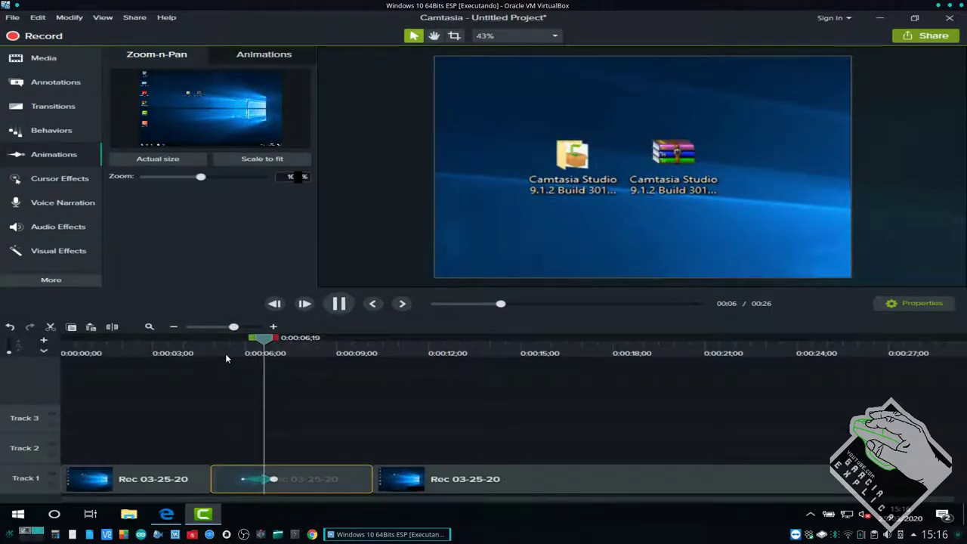
key(space)
- Stretch the zoom animation from the middle clip's start to 0:00:07;16 and play it
drag(242, 481, 210, 480)
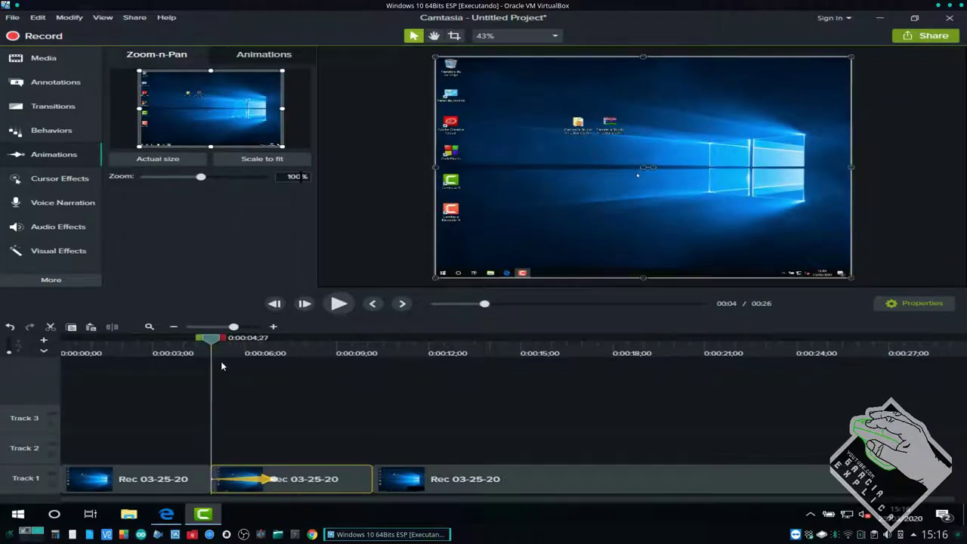
drag(273, 478, 293, 480)
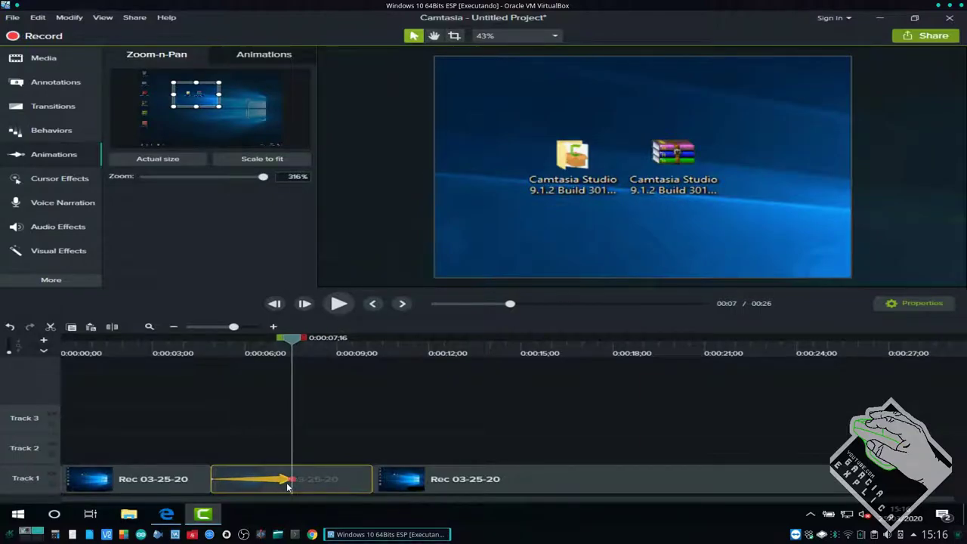
click(289, 349)
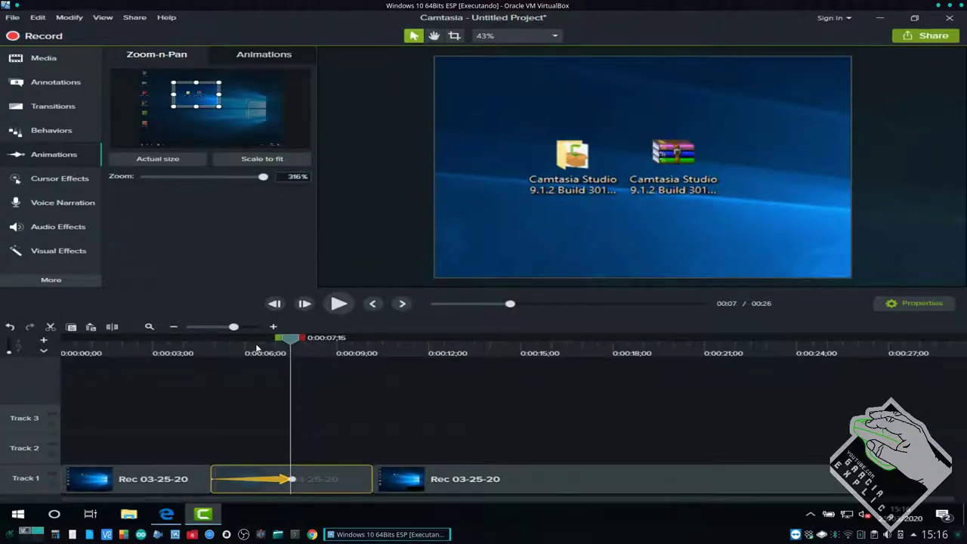
click(208, 355)
key(space)
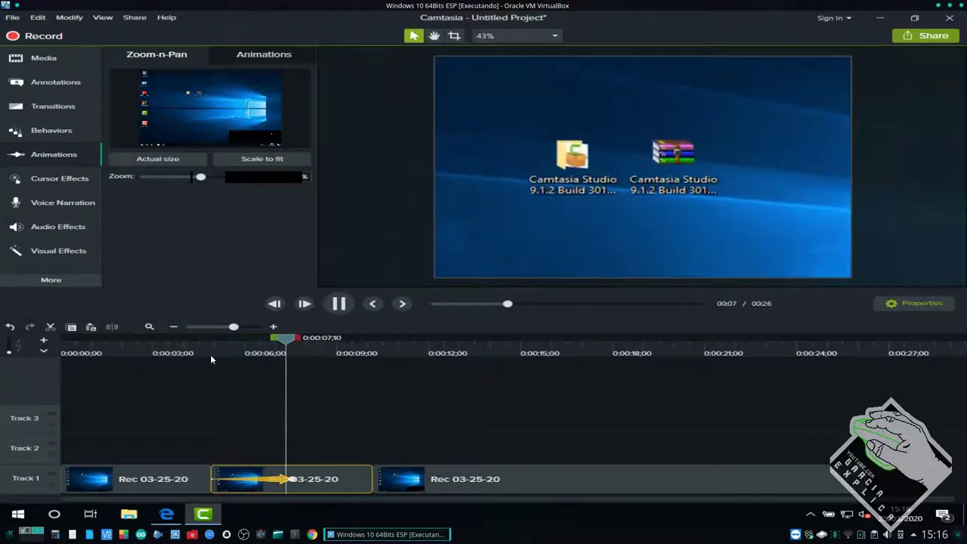
- Shorten the zoom animation to run from 0:00:06;09 to 0:00:07;00 and play it
click(214, 479)
click(213, 479)
drag(214, 479, 242, 479)
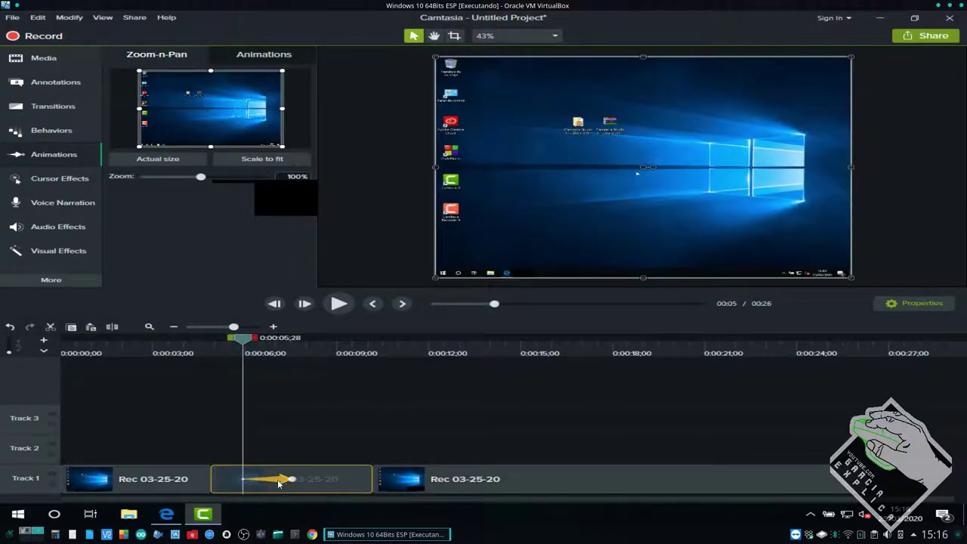
drag(291, 480, 276, 479)
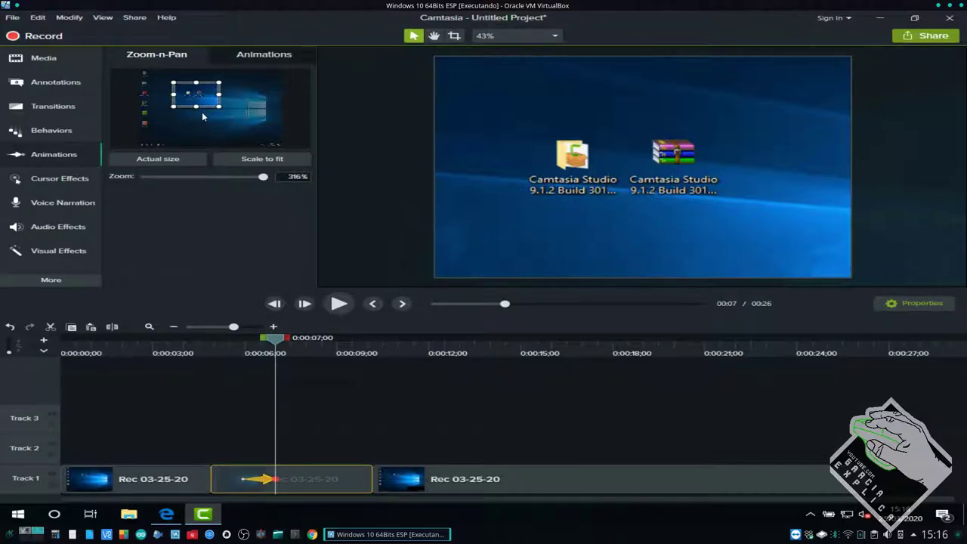
drag(240, 483, 254, 479)
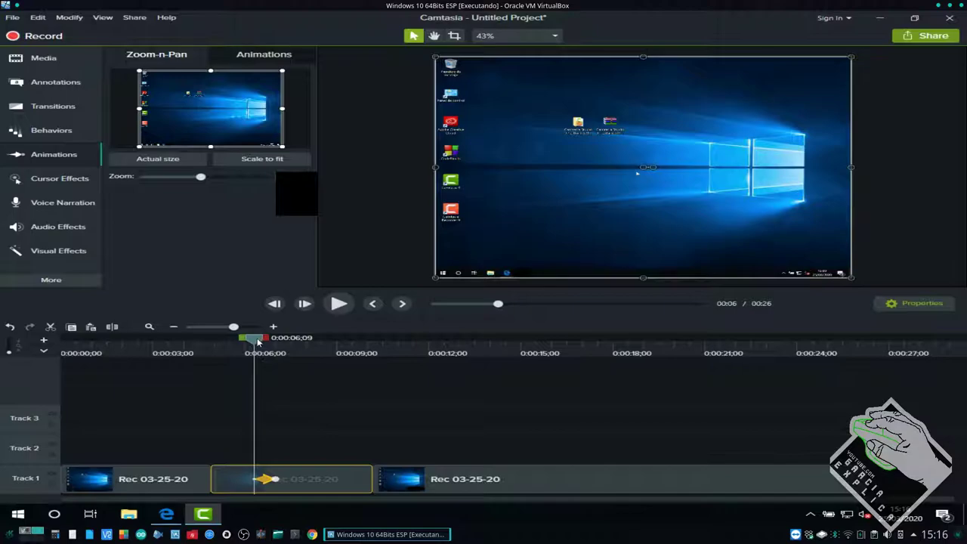
key(space)
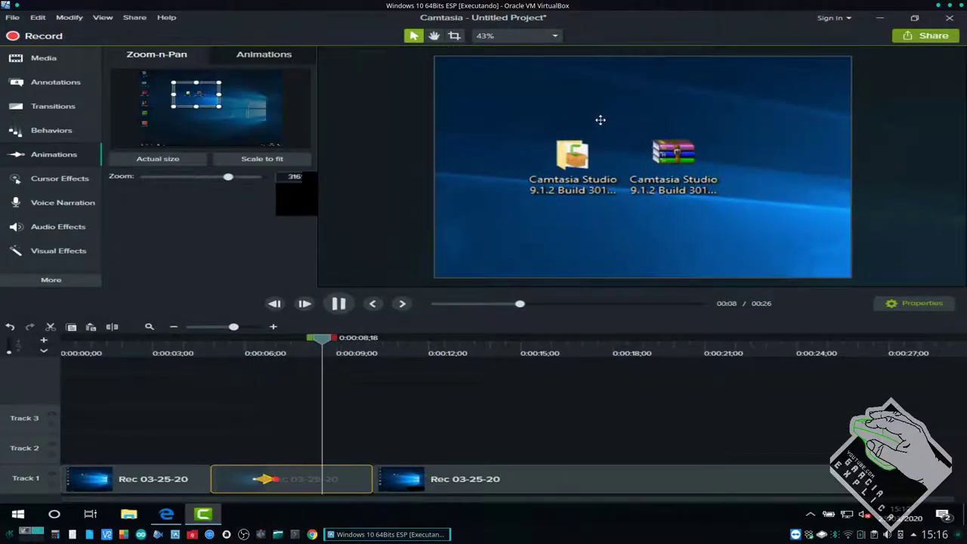
key(space)
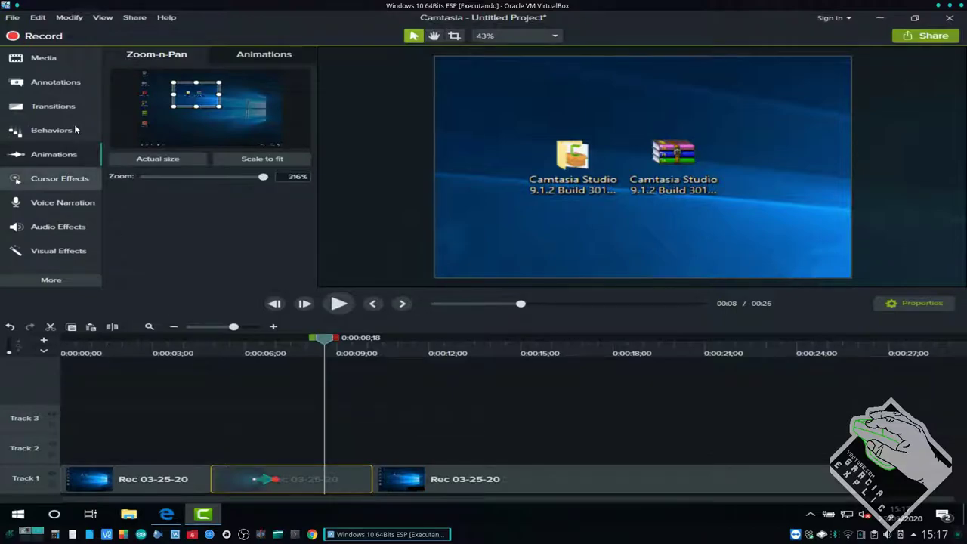
- Add a Basic-style white rectangle callout and a plain text callout to the canvas at 0:00:08;18
click(50, 83)
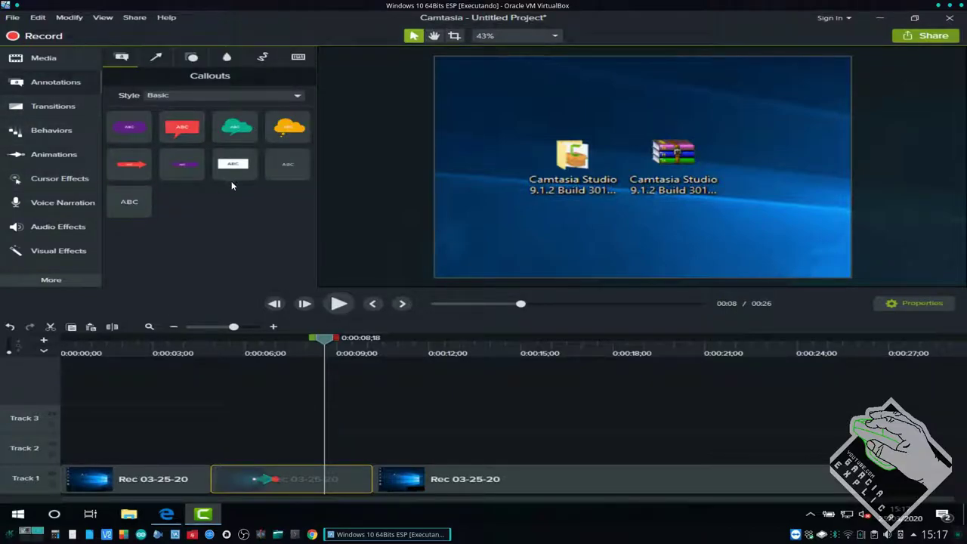
drag(235, 165, 529, 219)
drag(287, 164, 509, 125)
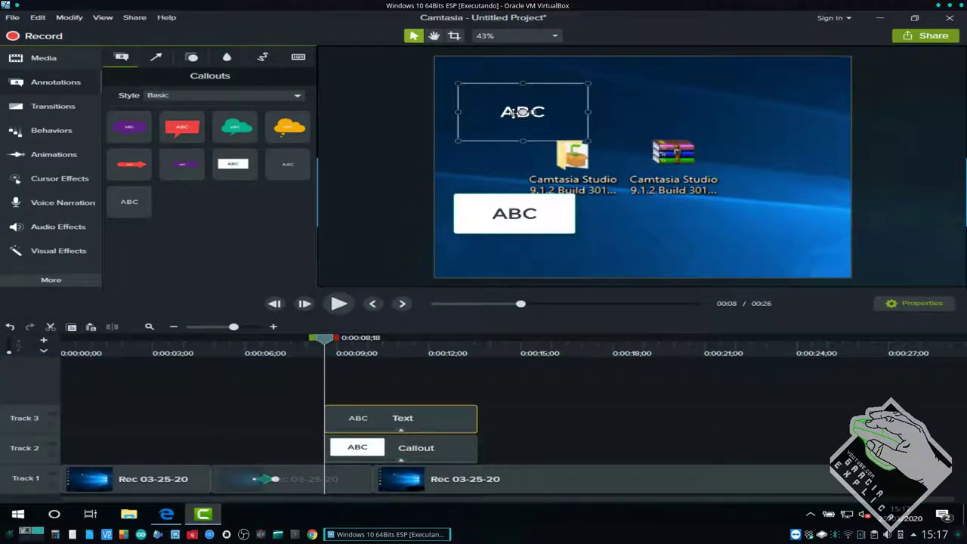
- Delete the plain text callout from Track 3
right_click(529, 114)
click(452, 405)
right_click(452, 405)
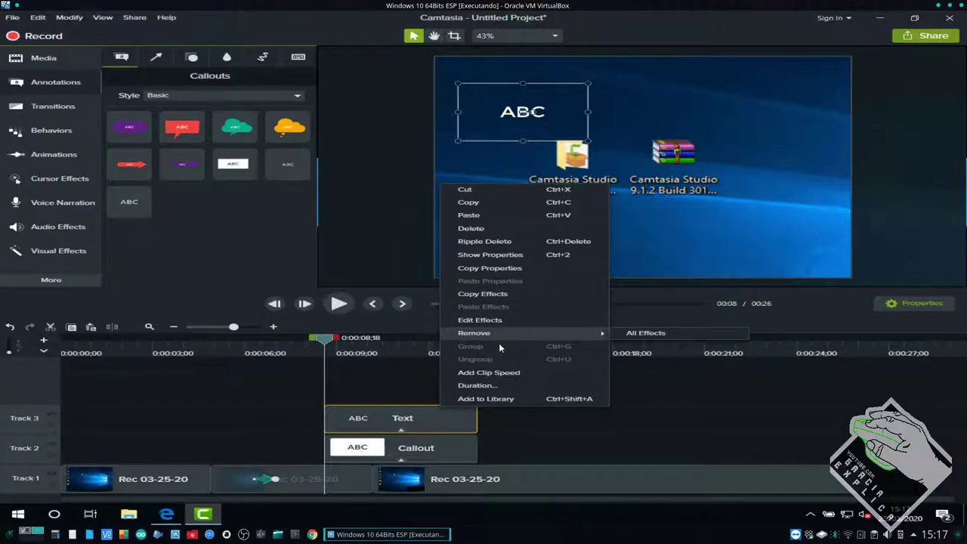
click(472, 228)
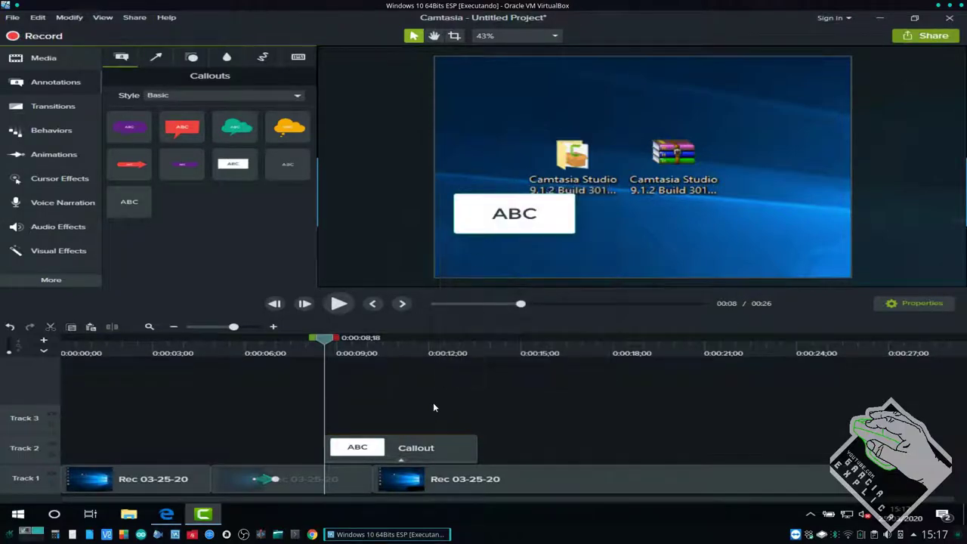
- Replace the white rectangle callout's text with "teste de escrivinhacao"
click(371, 443)
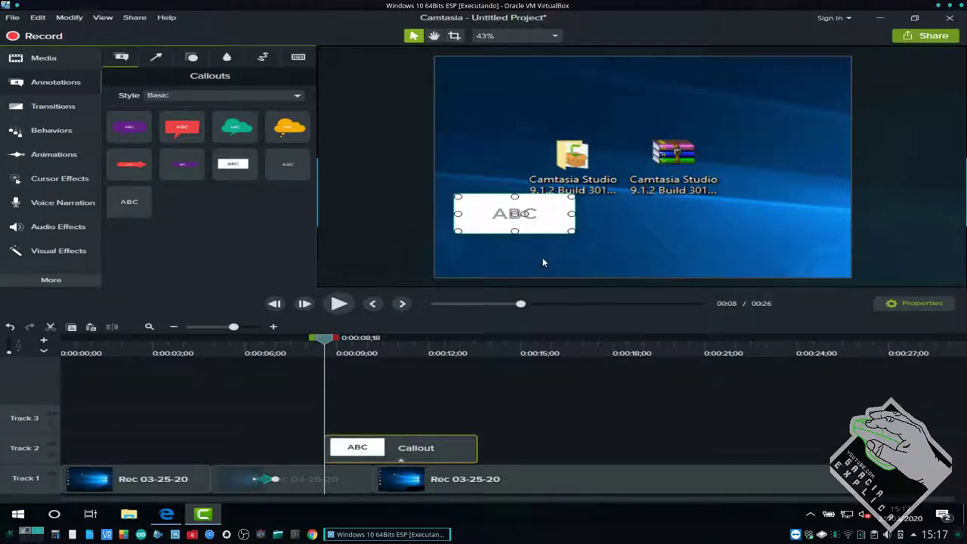
key(BackSpace)
key(BackSpace)
key(BackSpace)
text(teste )
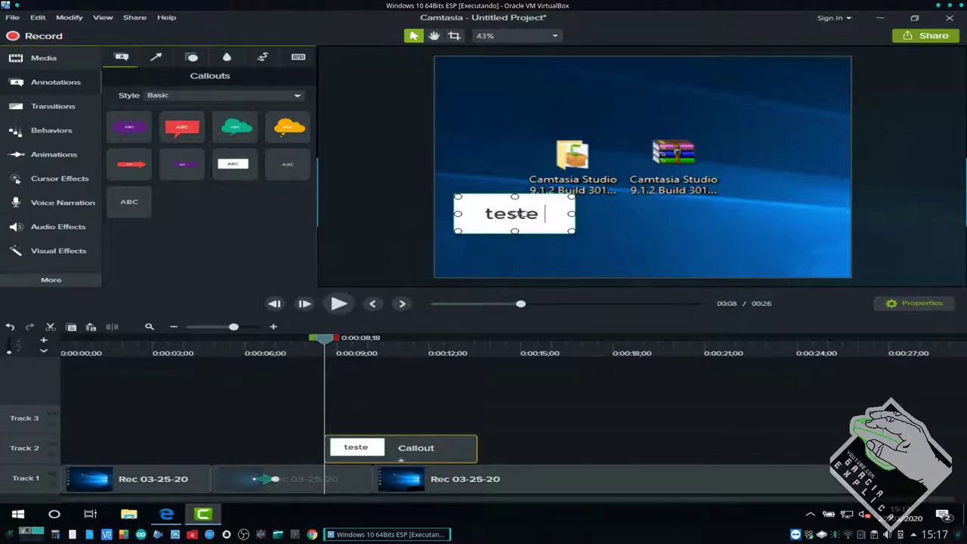
text(de escri)
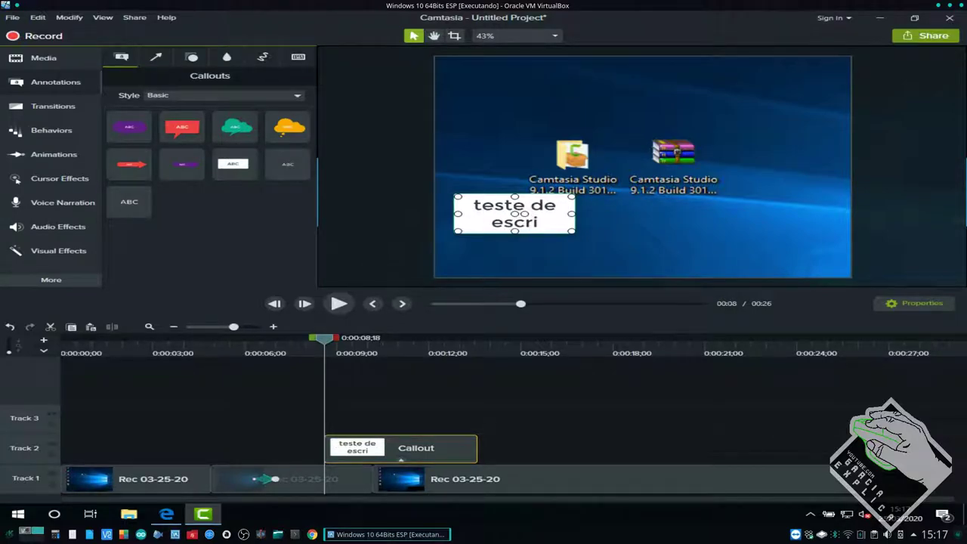
text(vinhacao)
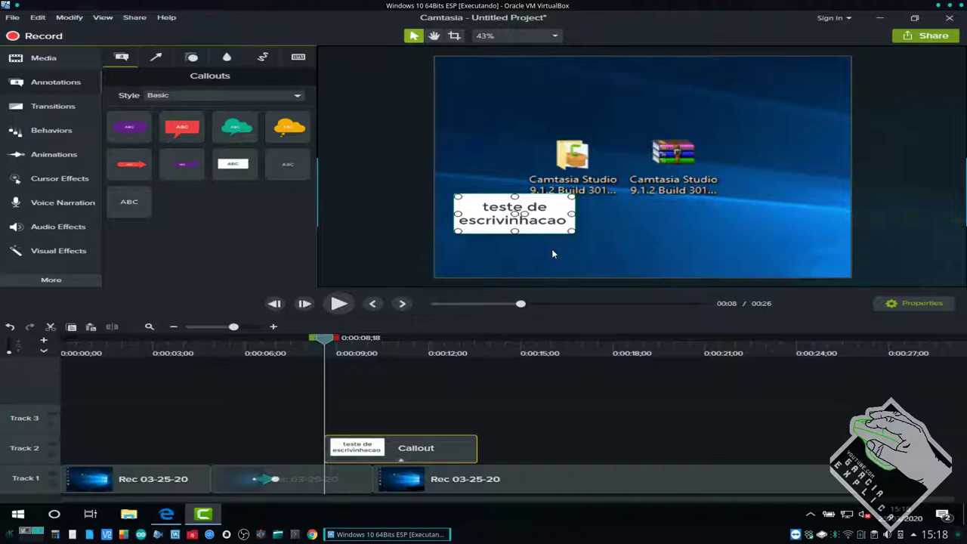
- Make the white callout narrower and taller and place it, unrotated, in the upper-left area of the canvas
drag(572, 231, 541, 251)
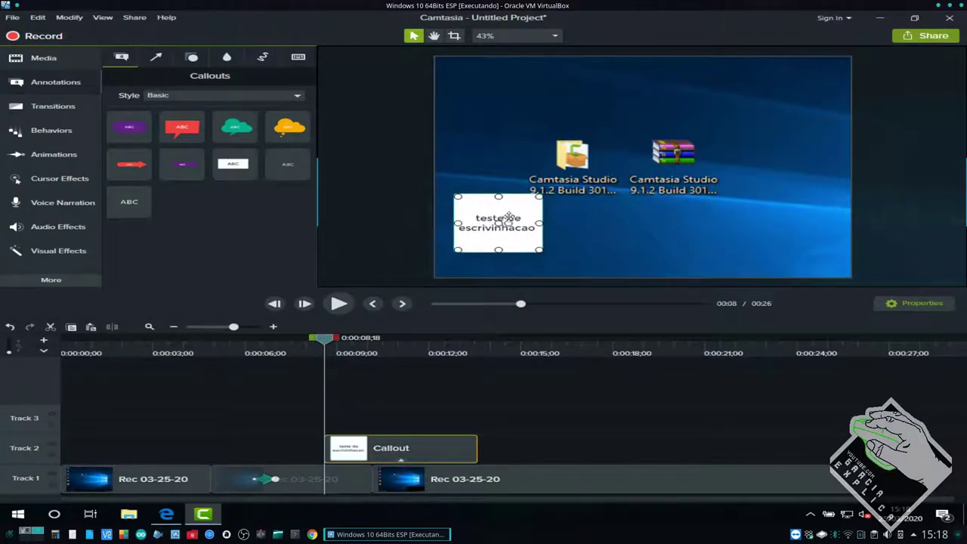
drag(498, 222, 519, 130)
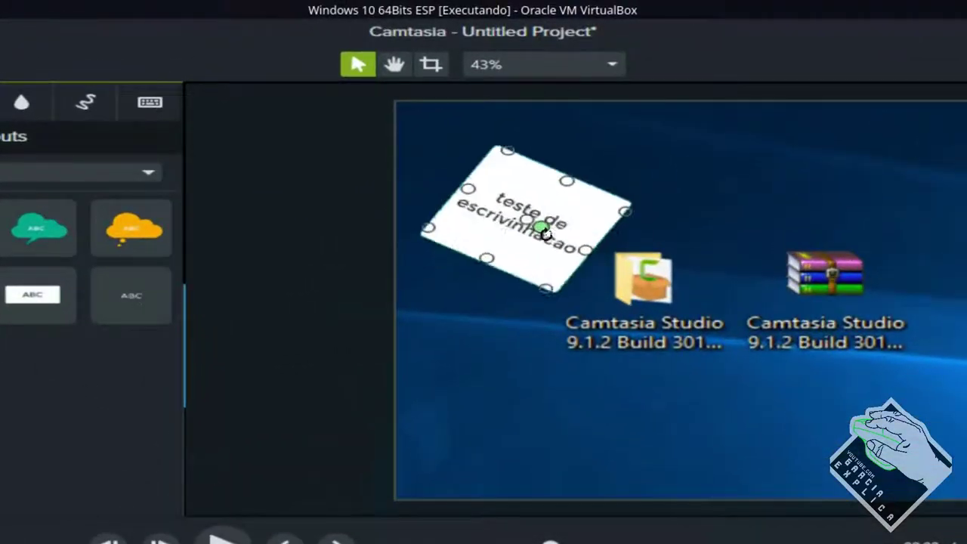
mouse_move(546, 235)
mouse_down()
mouse_move(492, 206)
mouse_move(518, 213)
mouse_move(525, 198)
mouse_move(550, 218)
mouse_move(543, 240)
mouse_move(522, 215)
mouse_move(517, 223)
mouse_move(545, 244)
mouse_move(547, 219)
mouse_up()
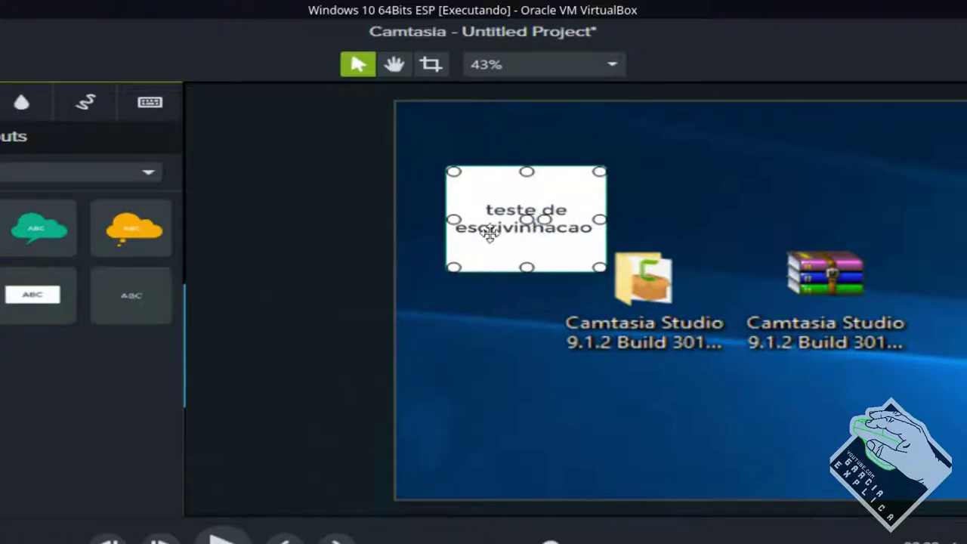
drag(527, 216, 665, 244)
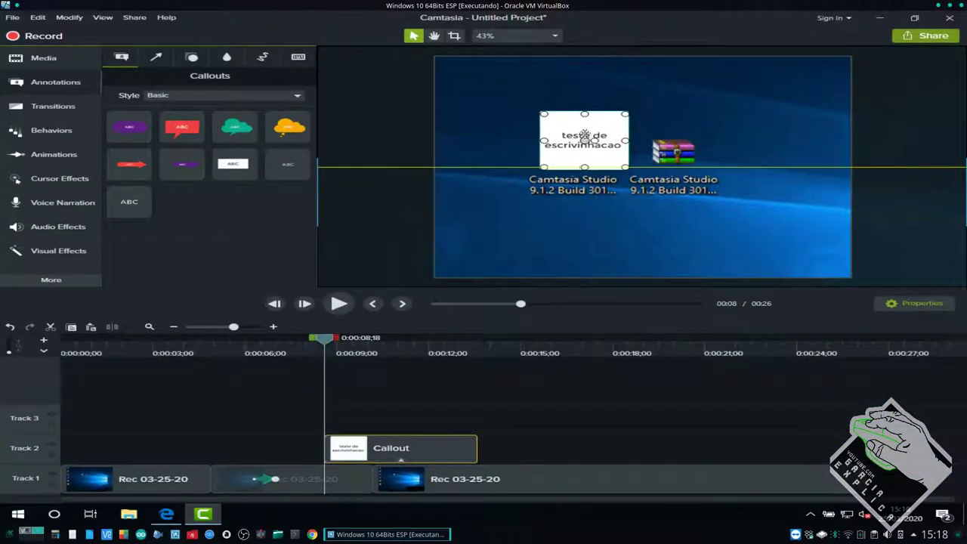
drag(585, 136, 513, 112)
- Move the callout on Track 2 to begin just before the middle clip and play that part of the timeline
drag(357, 454, 321, 457)
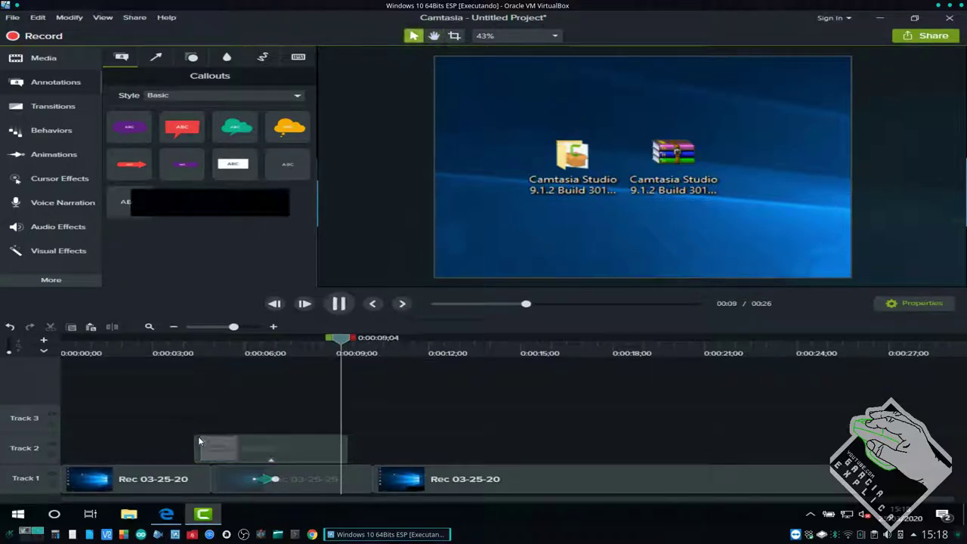
drag(387, 339, 221, 361)
key(space)
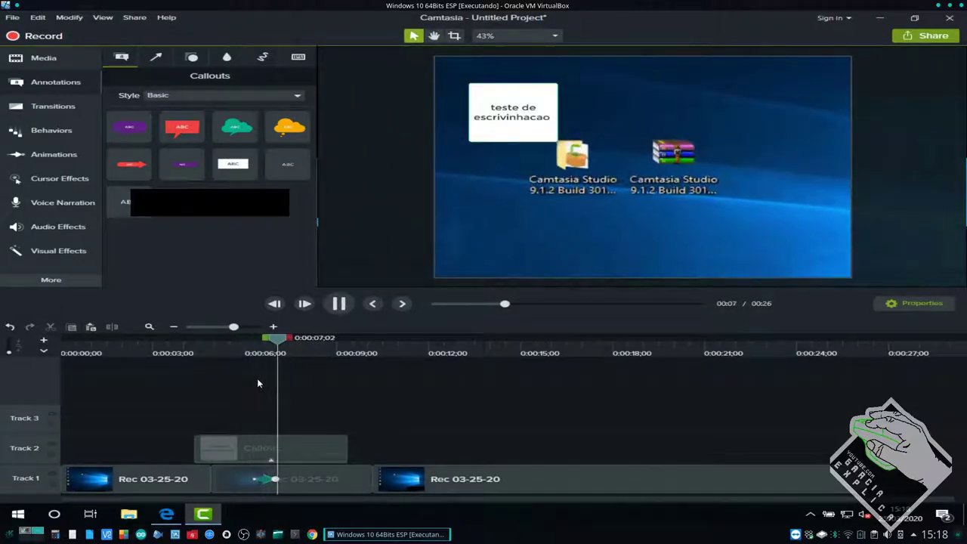
key(space)
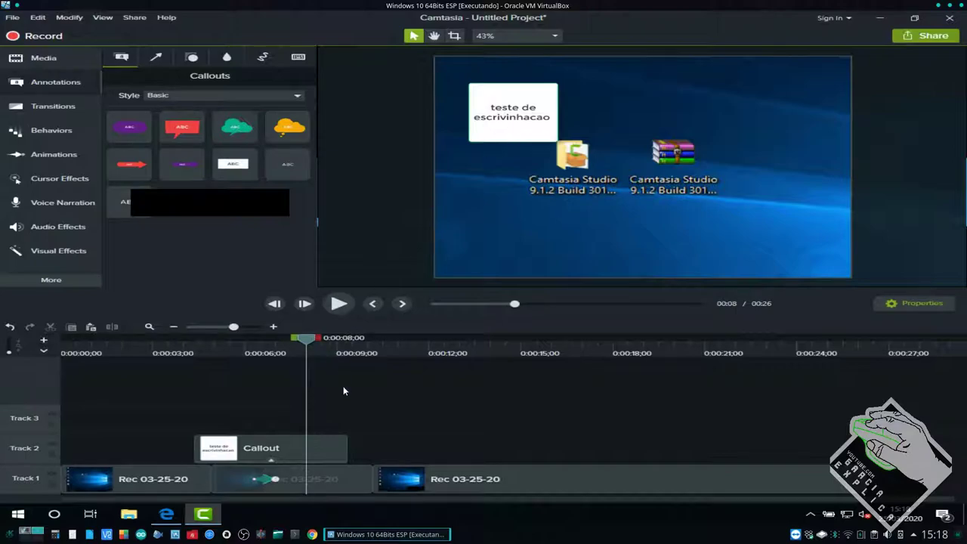
- Add a Flip transition to the start of the callout on Track 2 and play the timeline from before it
click(264, 483)
click(266, 449)
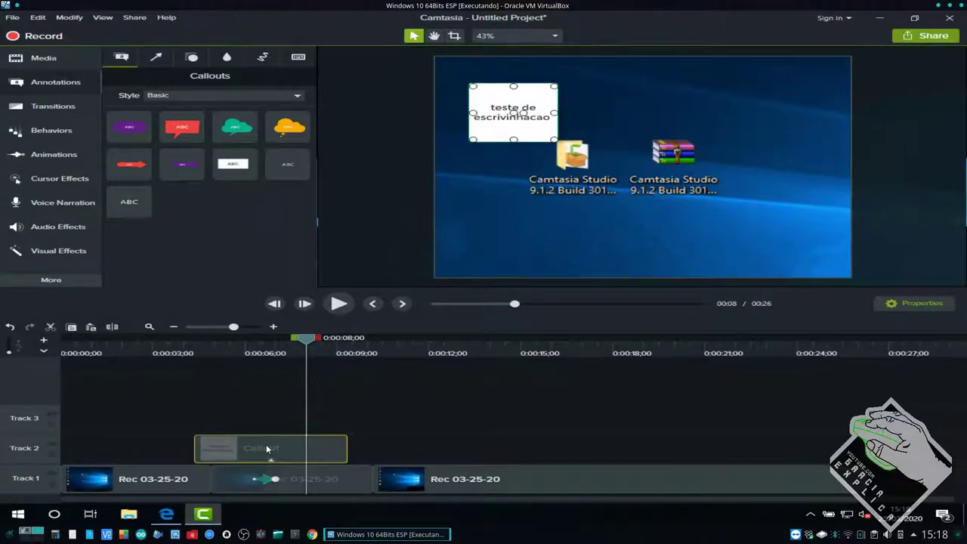
click(263, 484)
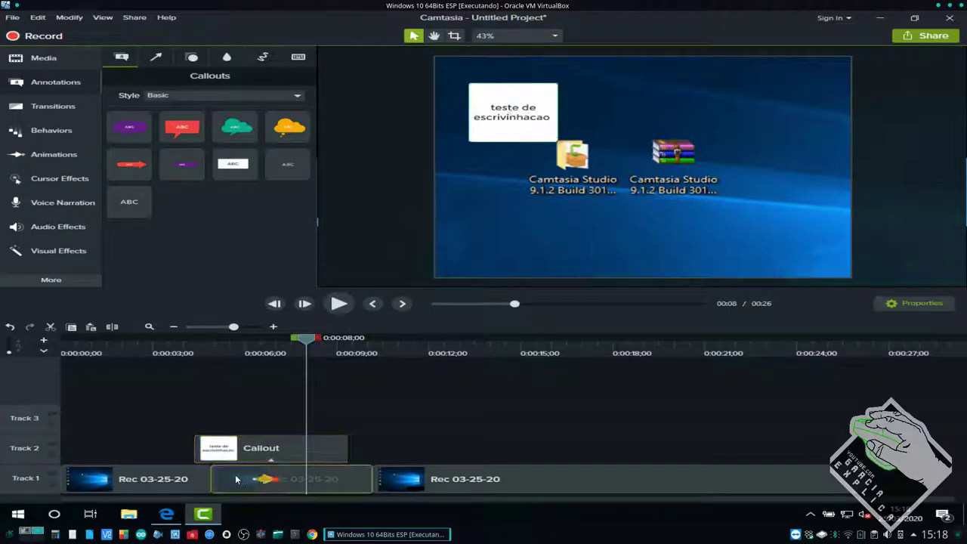
click(244, 449)
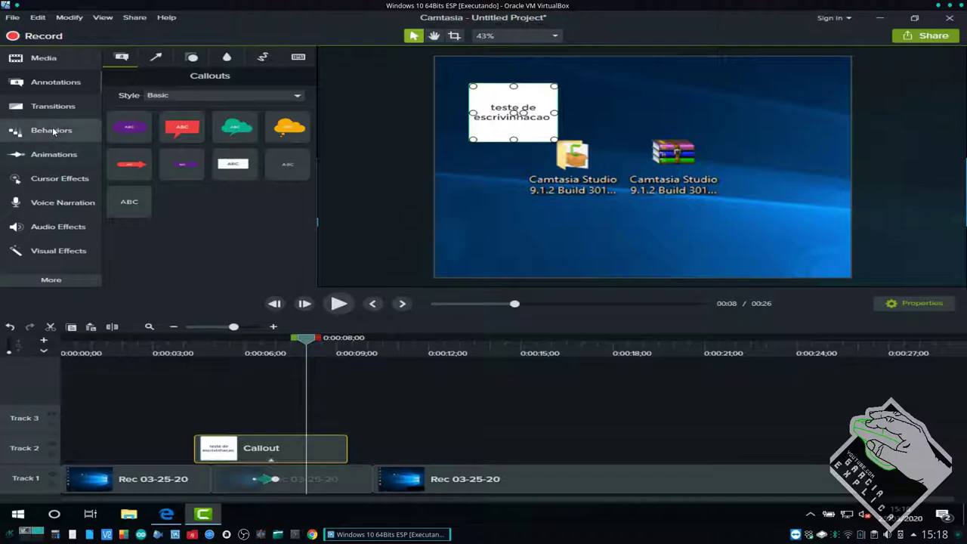
click(53, 106)
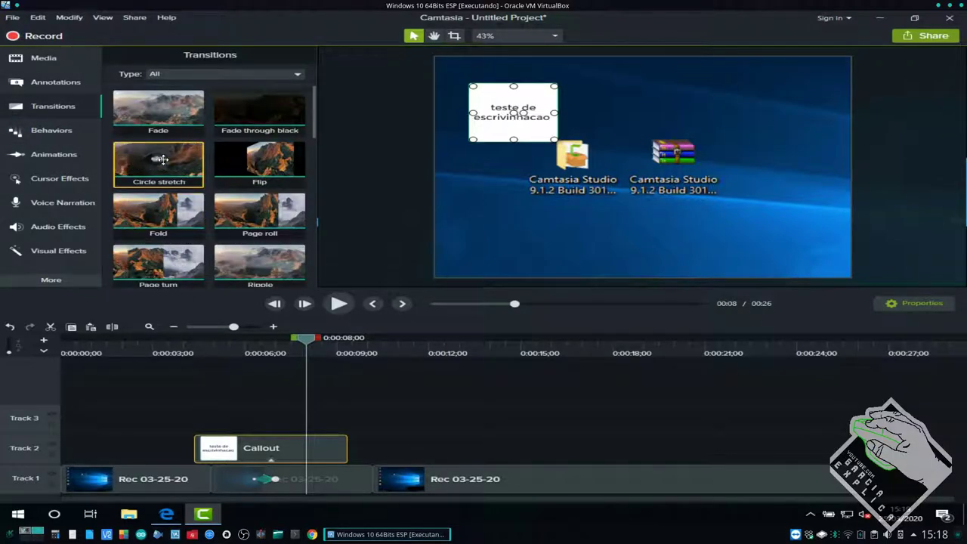
drag(259, 183, 207, 450)
click(185, 414)
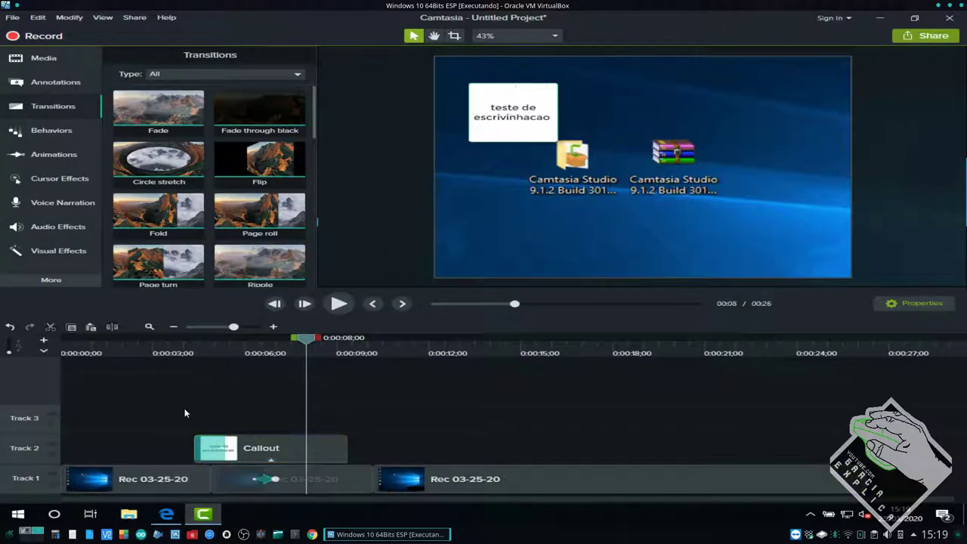
drag(306, 338, 162, 355)
key(space)
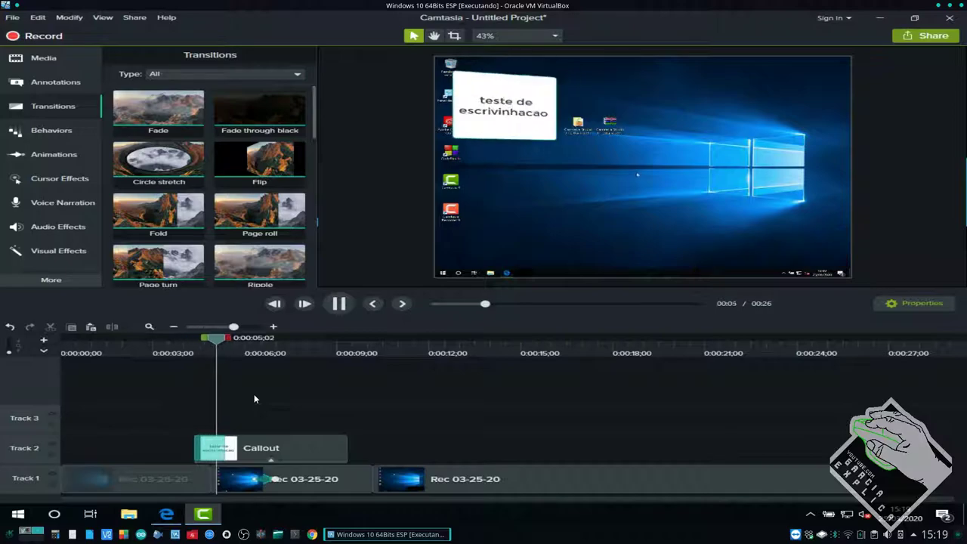
key(space)
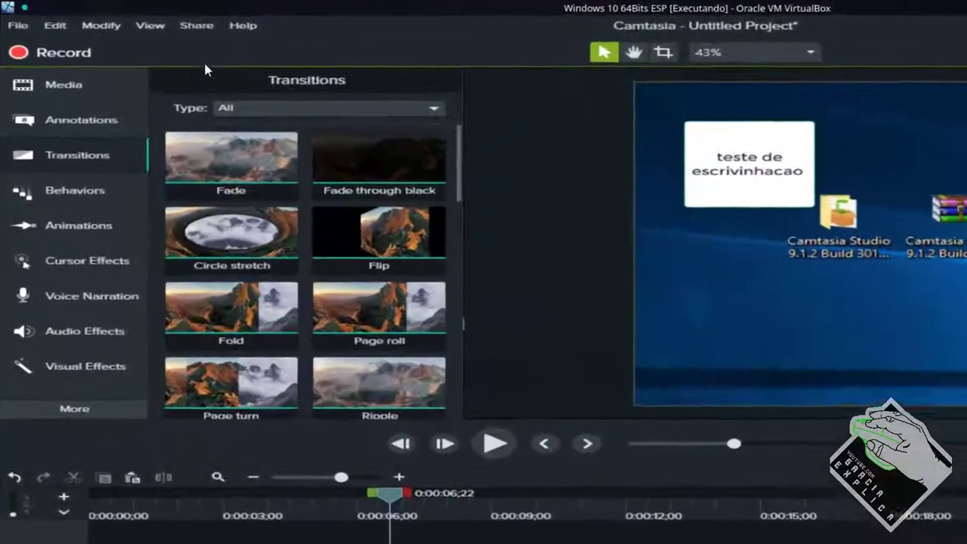
- Start producing the project as a local file and dismiss the software key warning
click(195, 24)
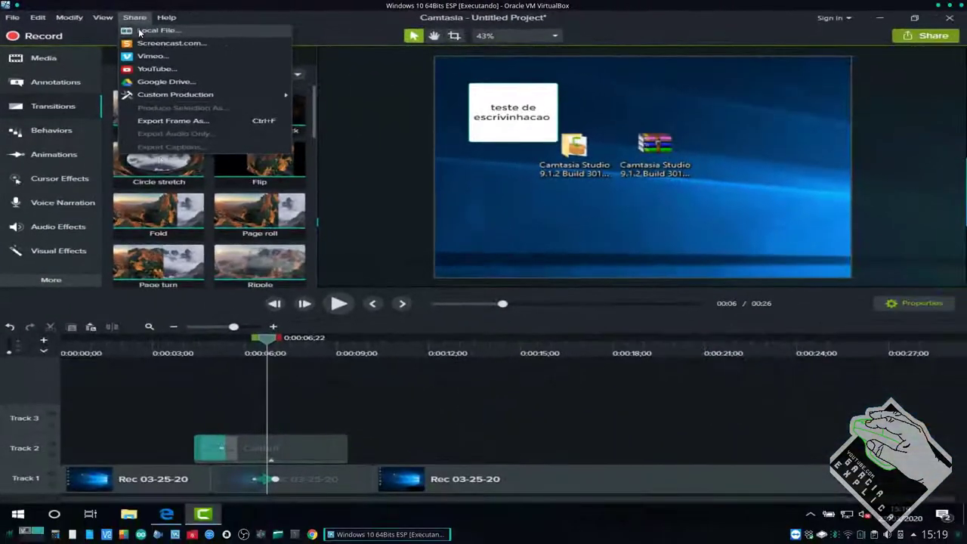
drag(142, 416, 610, 496)
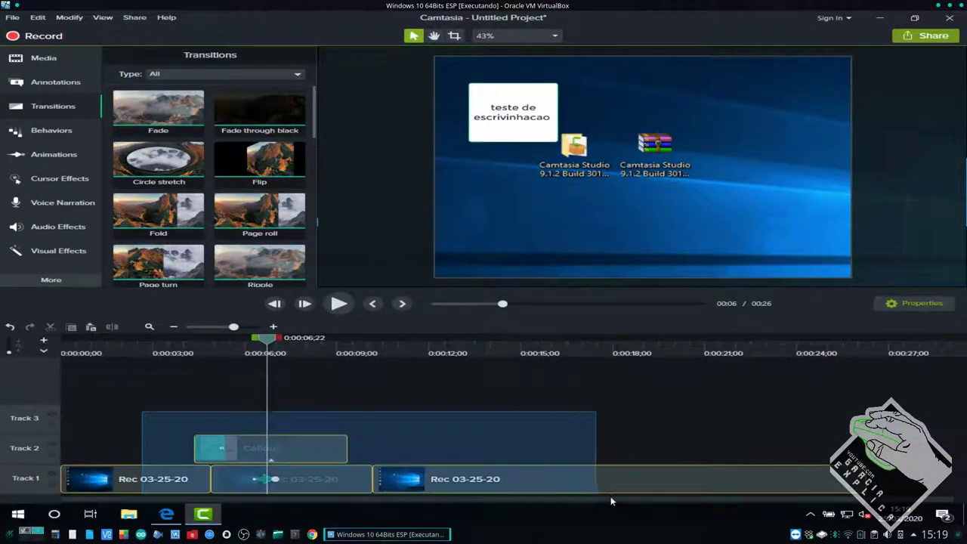
click(138, 17)
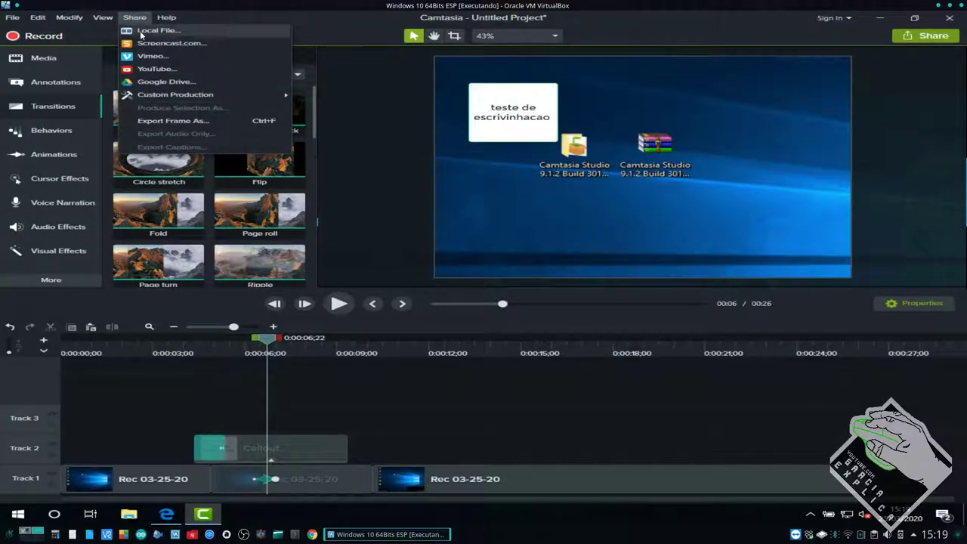
click(142, 31)
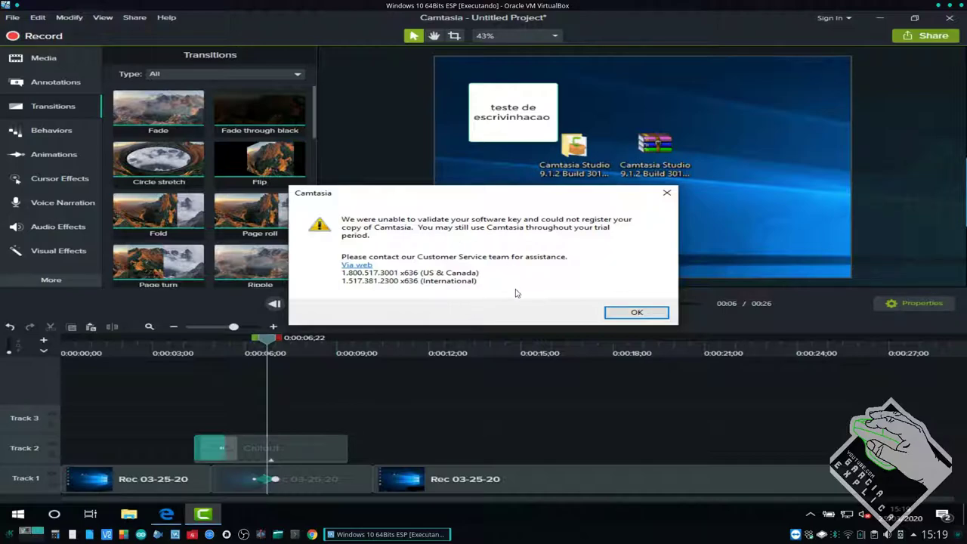
click(636, 313)
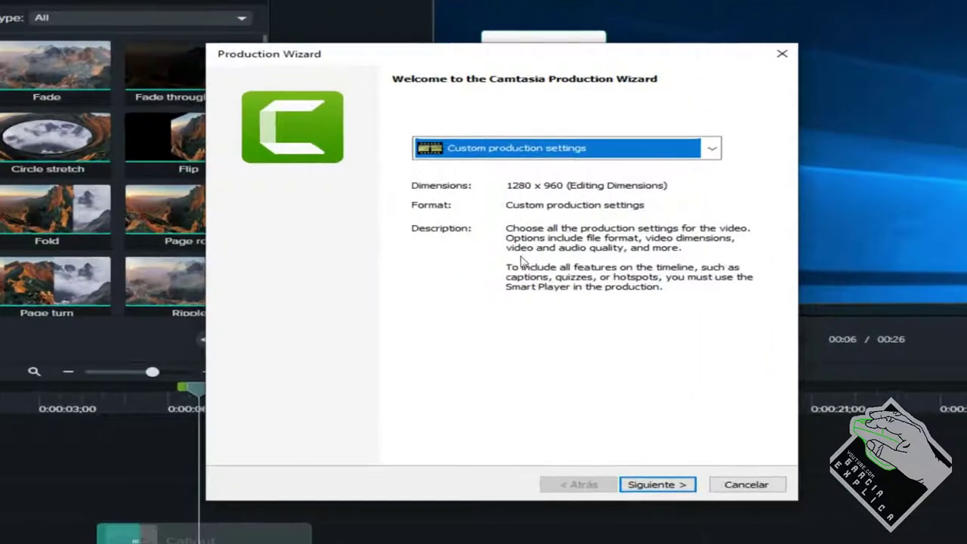
- Proceed with custom production settings and choose MP4 - Smart Player (HTML5) as the output format
click(561, 156)
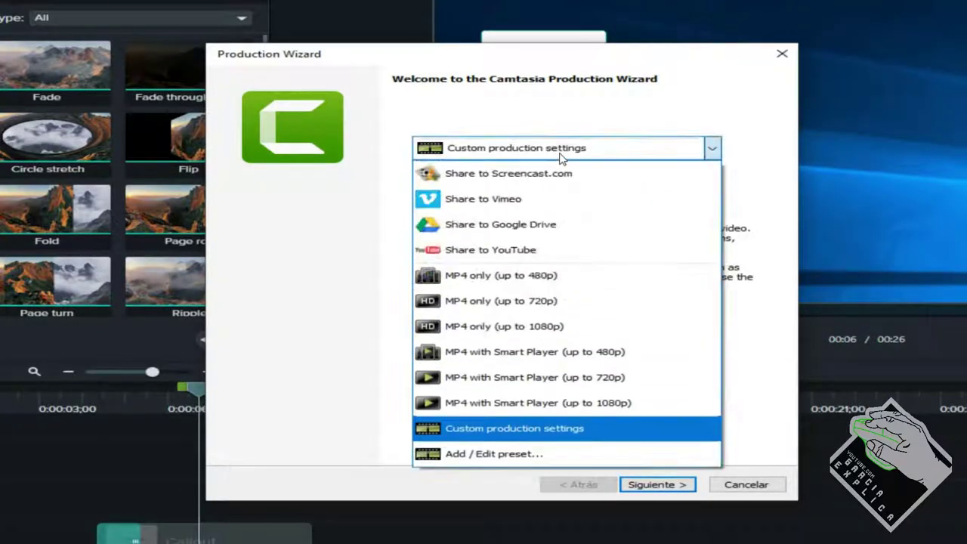
click(561, 156)
click(661, 485)
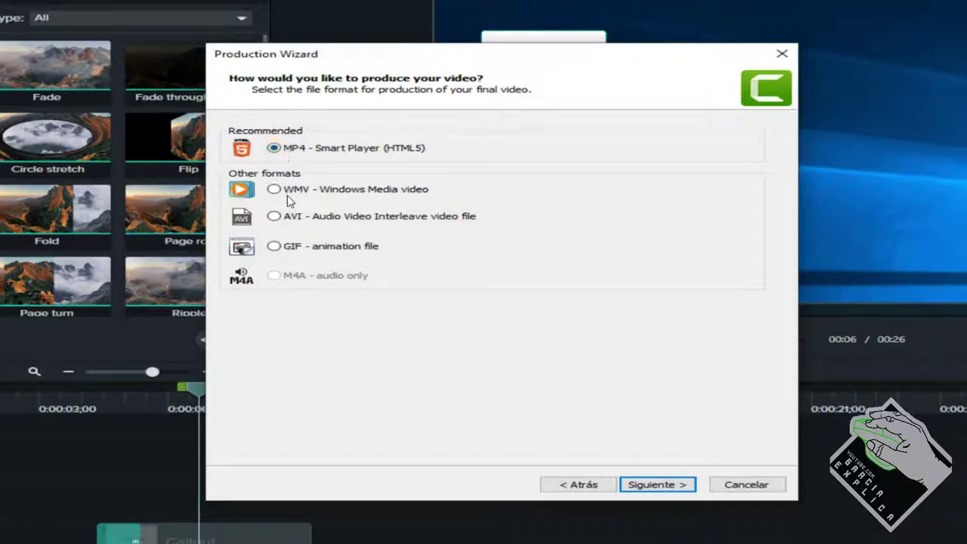
click(289, 219)
click(278, 150)
click(659, 486)
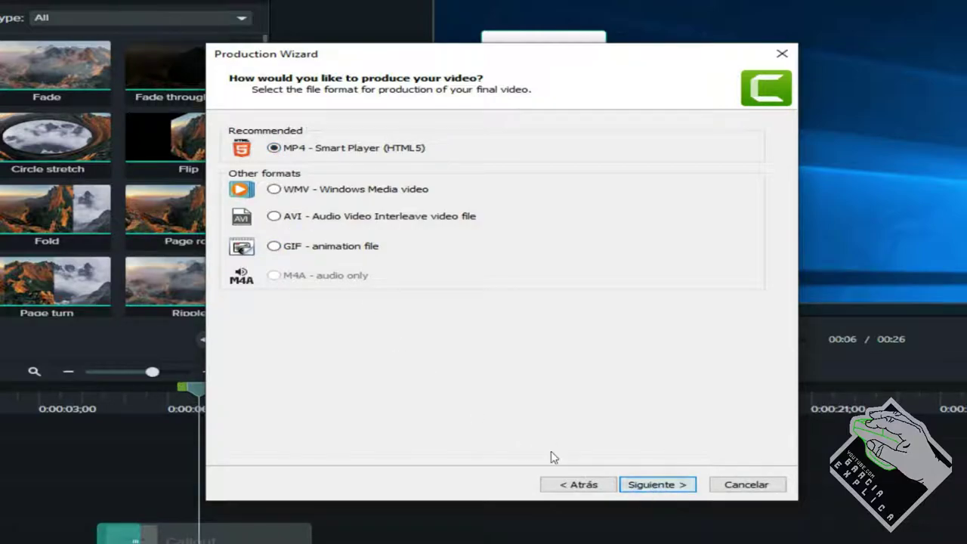
- Examine the Smart Player controller options and the width and height fields for embed size and video size
click(374, 235)
click(374, 189)
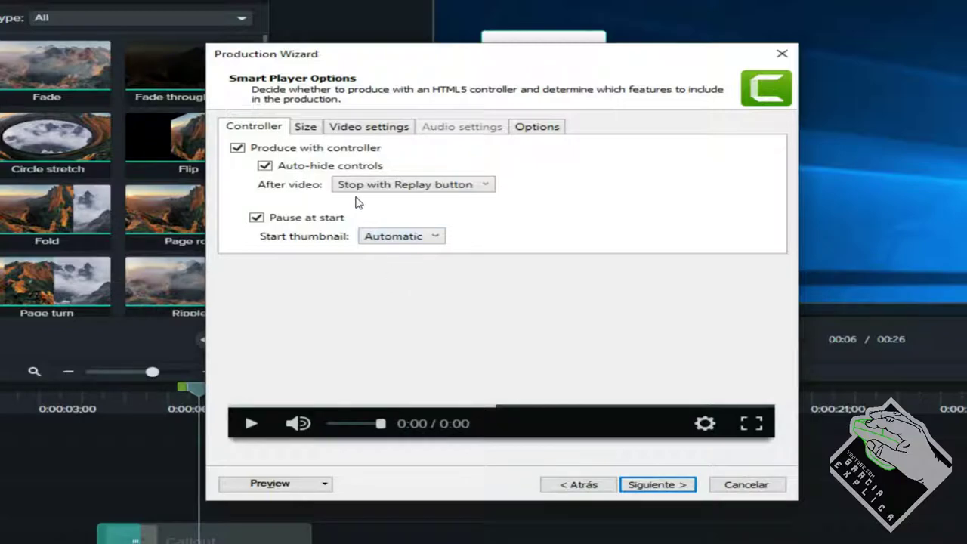
click(308, 130)
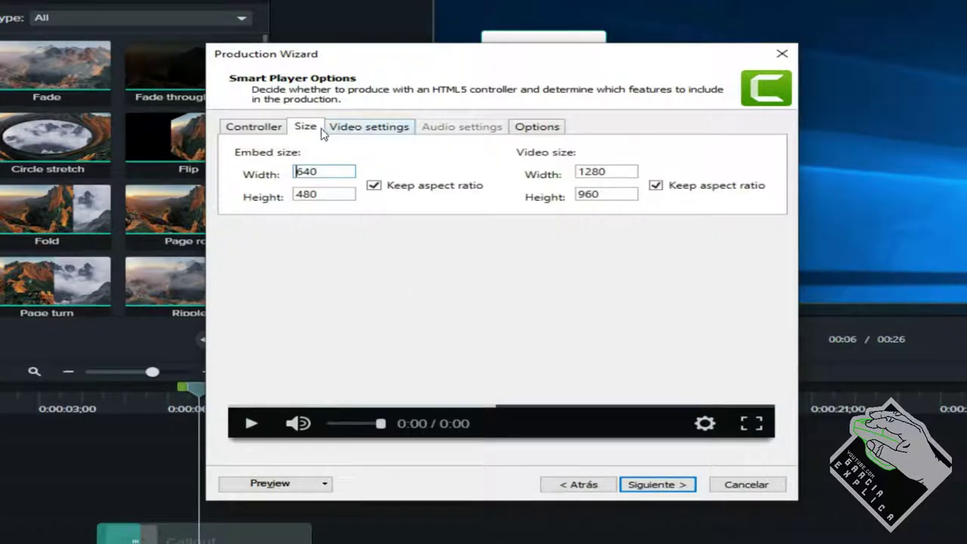
double_click(290, 172)
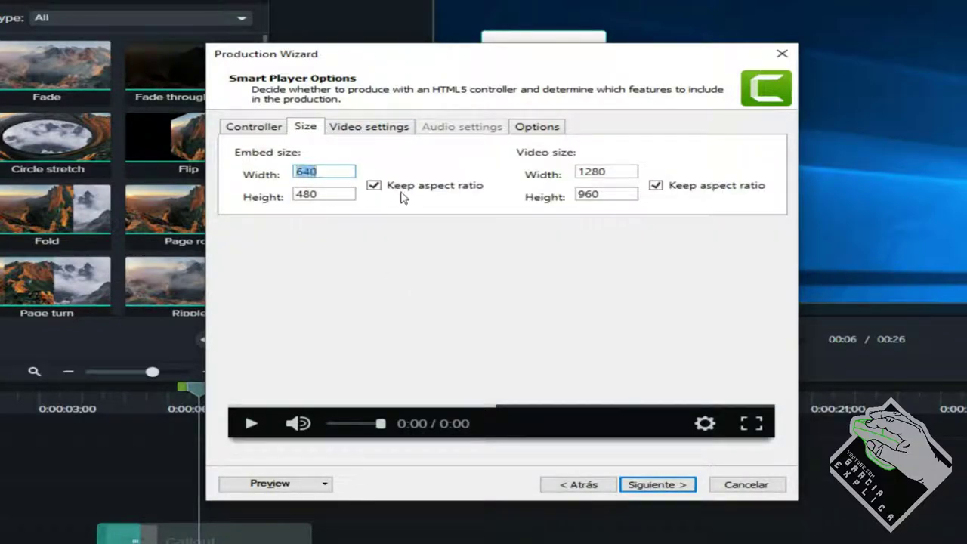
double_click(613, 171)
double_click(597, 194)
click(613, 172)
key(shift+Home)
double_click(605, 192)
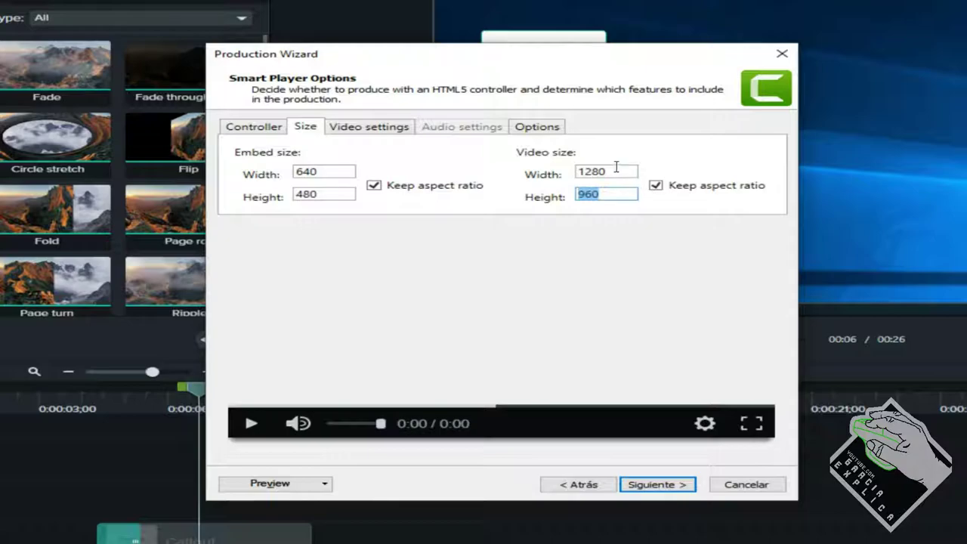
double_click(608, 172)
click(612, 193)
click(613, 171)
click(612, 193)
click(613, 171)
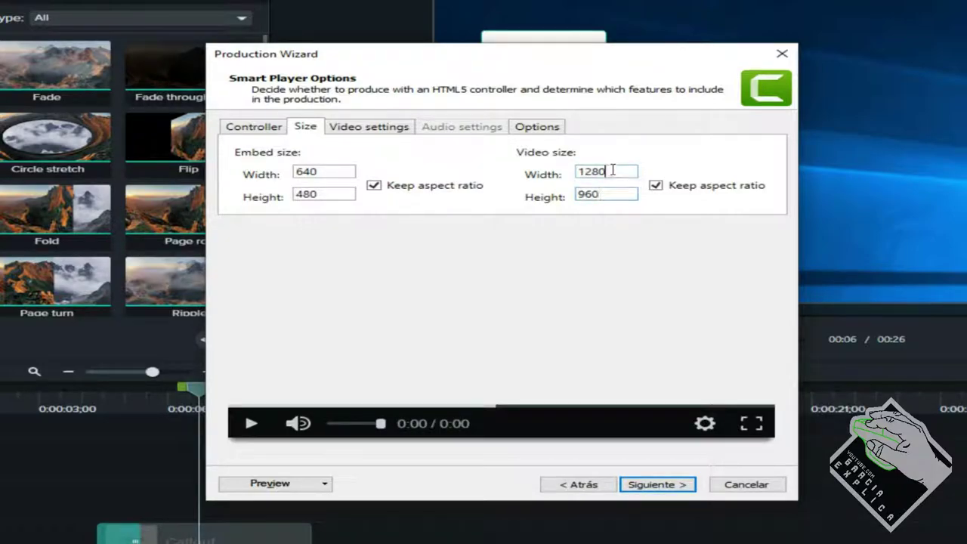
- Review the Smart Player video settings, encoding modes, size, options and controller settings, and proceed to the video options
click(371, 129)
double_click(368, 155)
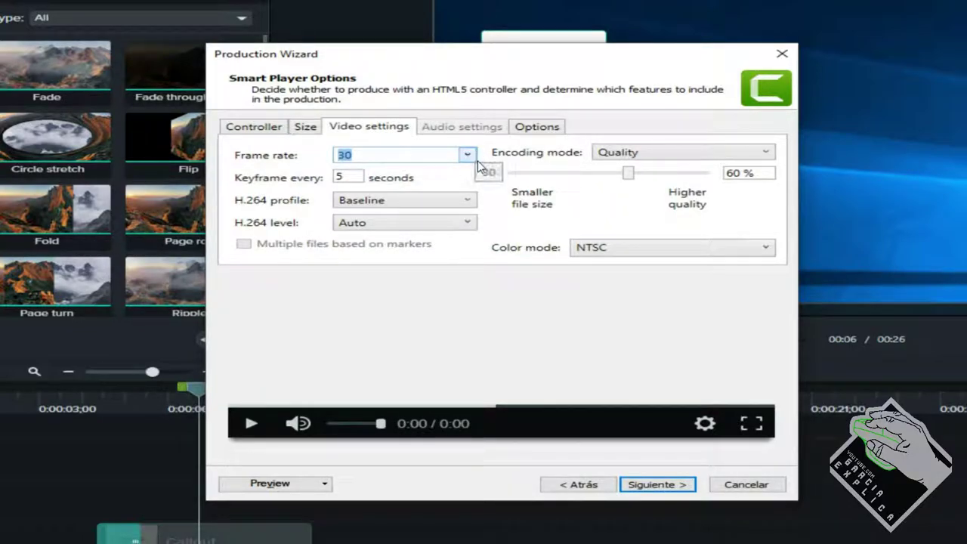
click(767, 152)
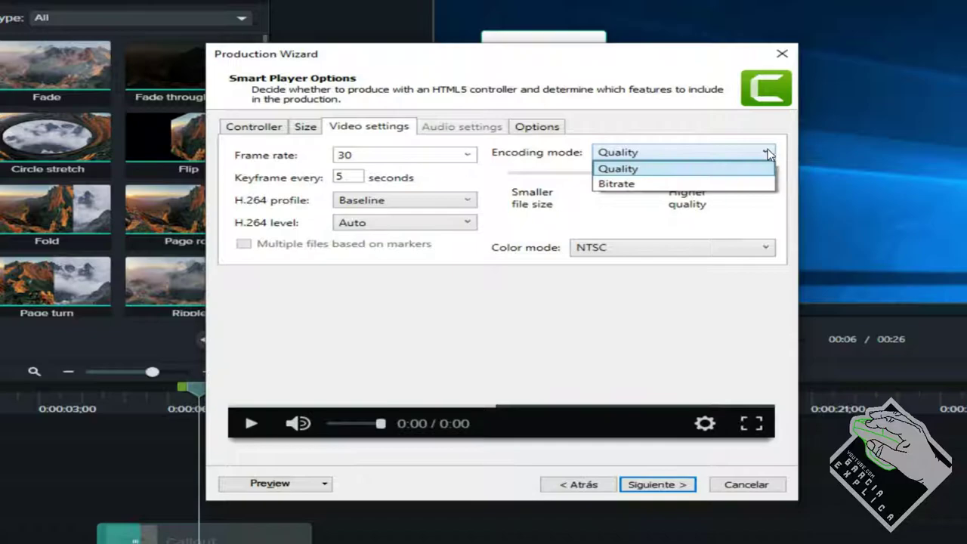
click(767, 153)
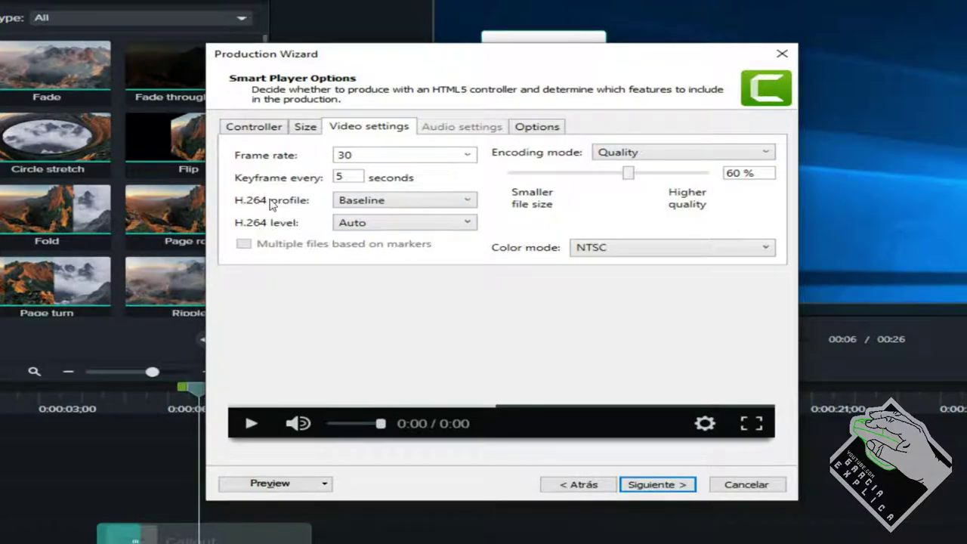
click(299, 127)
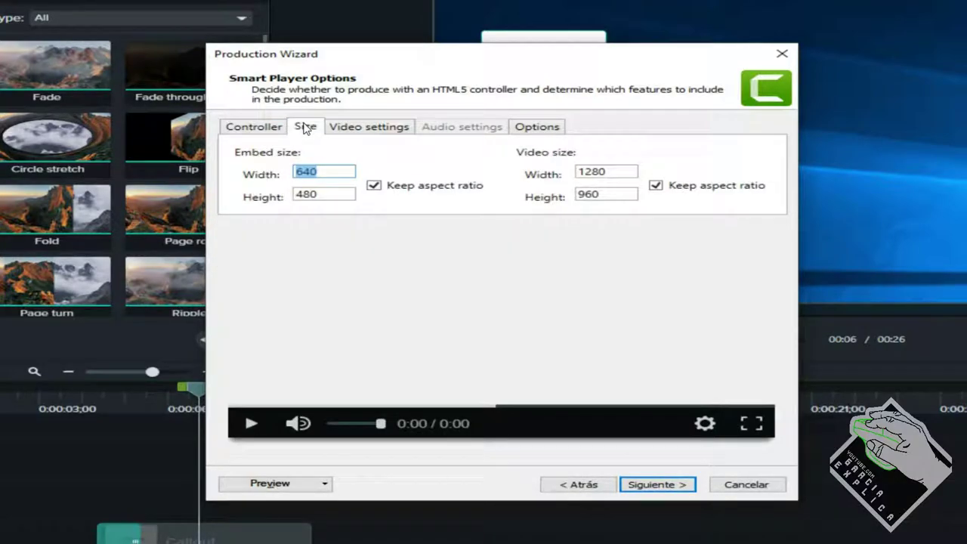
click(534, 129)
click(260, 131)
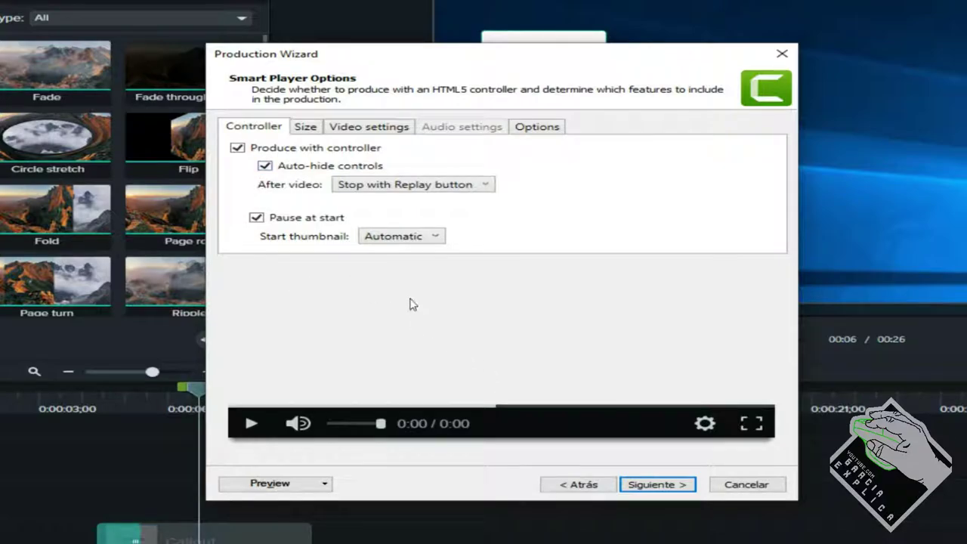
click(394, 235)
click(656, 485)
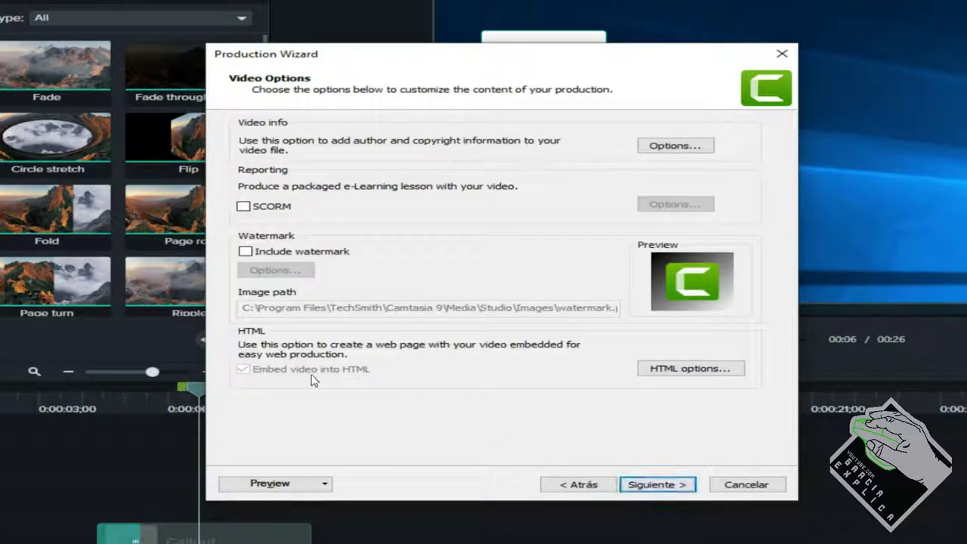
- Try including a watermark and other positions for it, cancel its options and turn the watermark off again
click(312, 254)
click(311, 254)
click(306, 254)
click(278, 272)
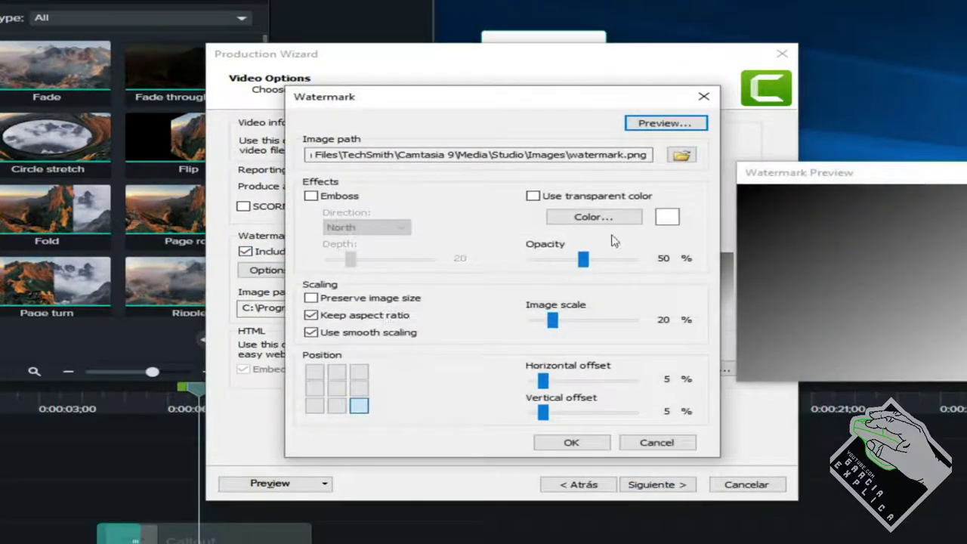
click(338, 388)
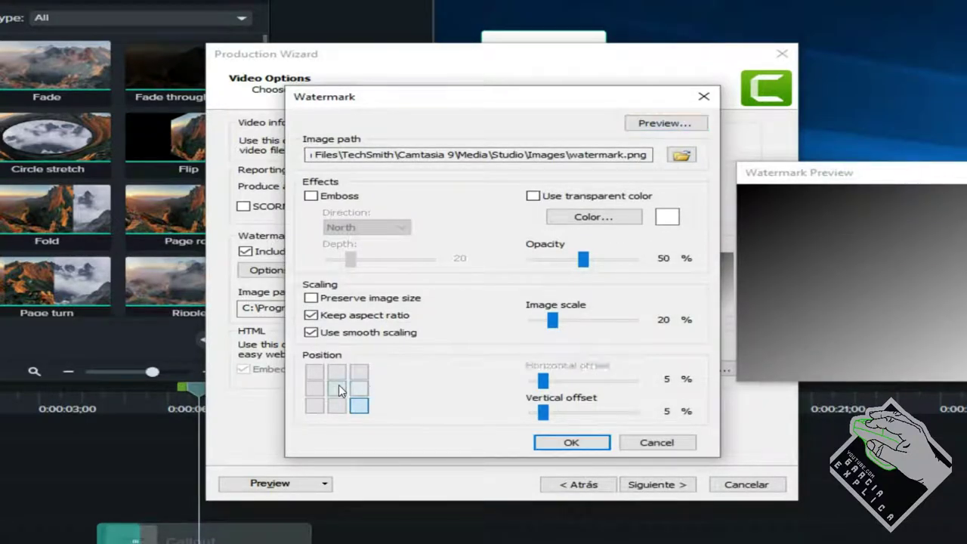
click(319, 375)
click(359, 405)
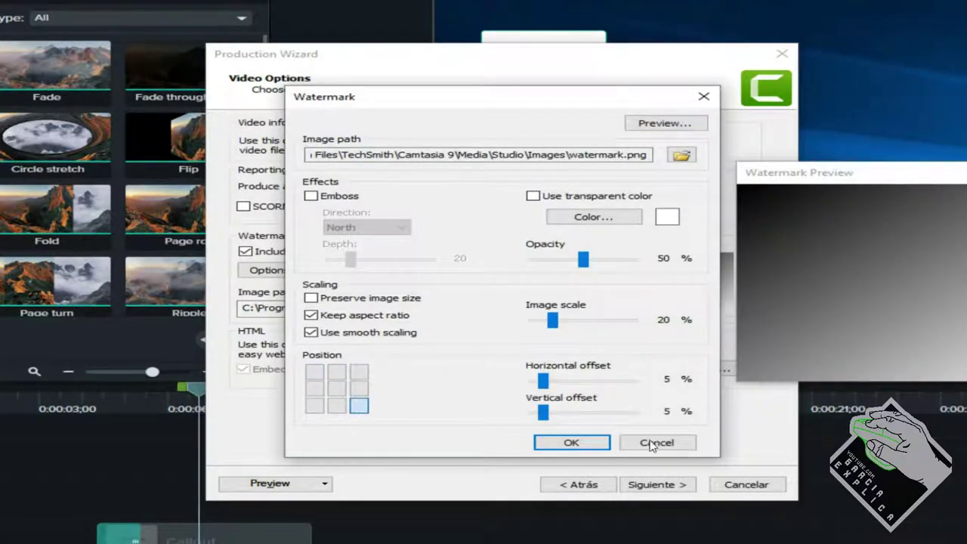
click(639, 441)
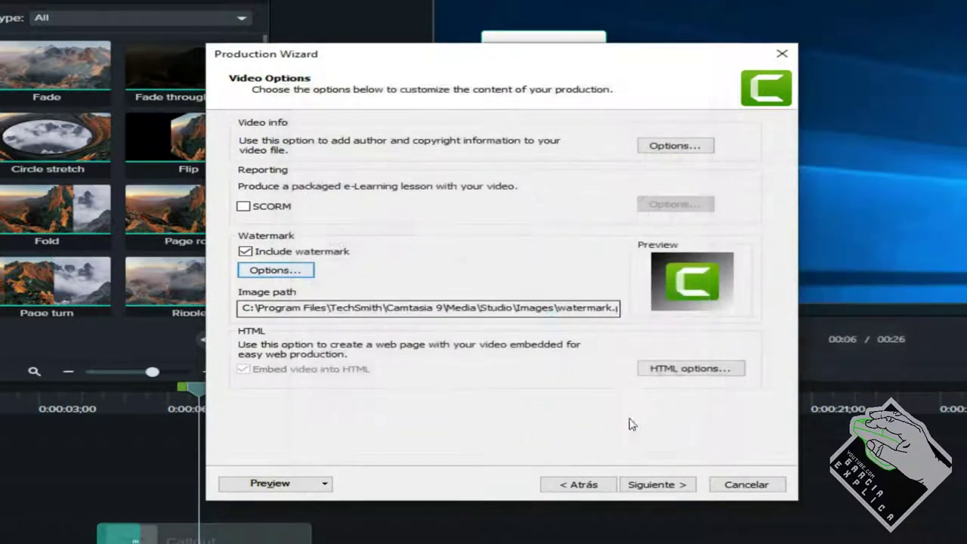
click(245, 252)
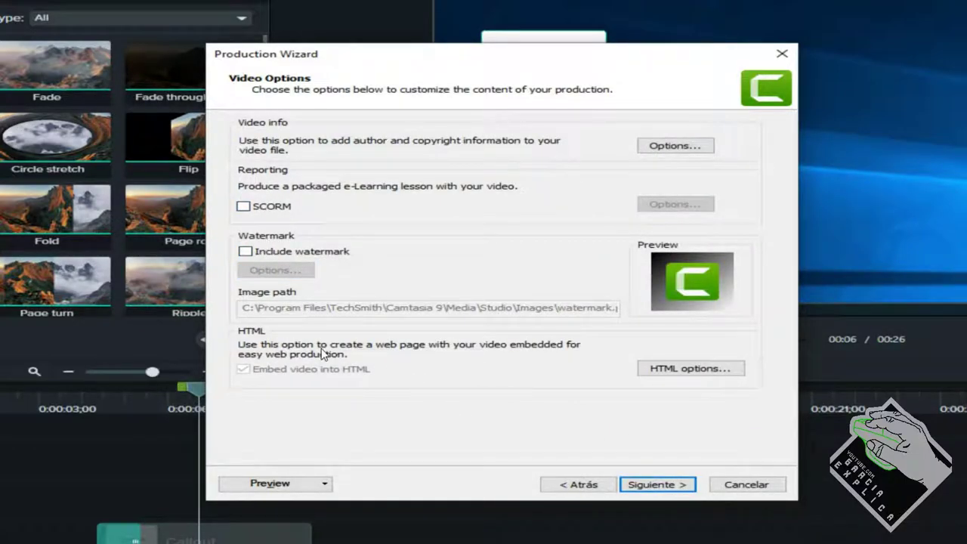
- Name the production "projeto teste" and check its output folder, keeping C:\Users\vm\Documents\Camtasia Studio
click(657, 486)
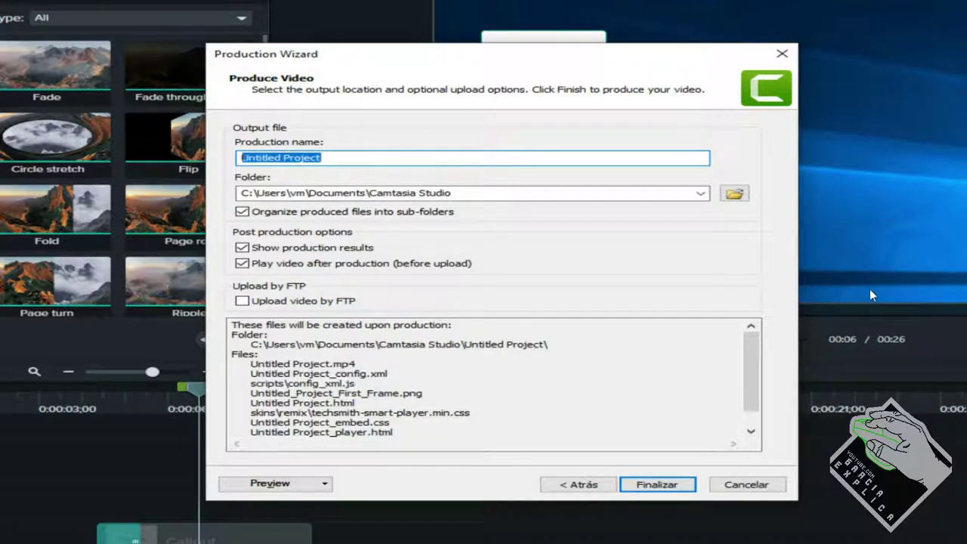
text(projeto teste)
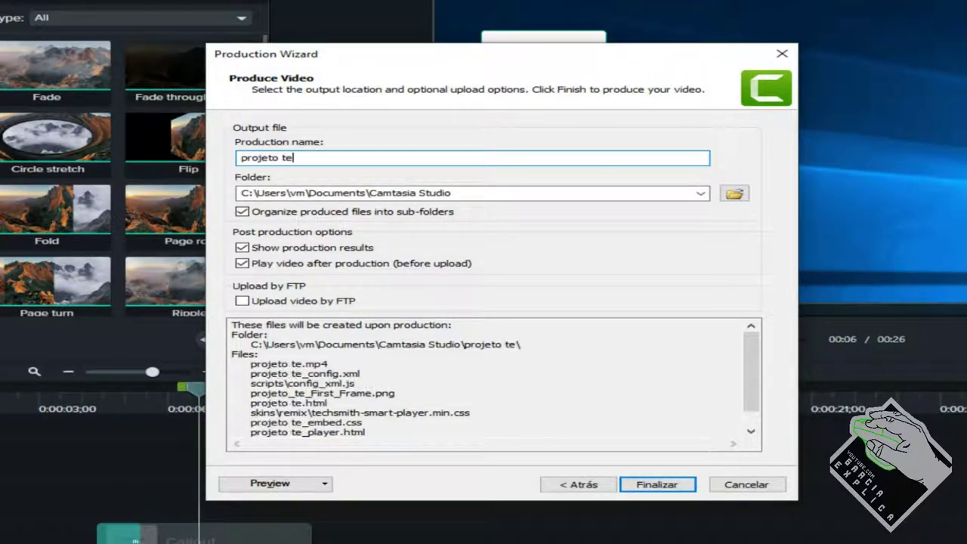
click(266, 192)
click(665, 192)
click(732, 195)
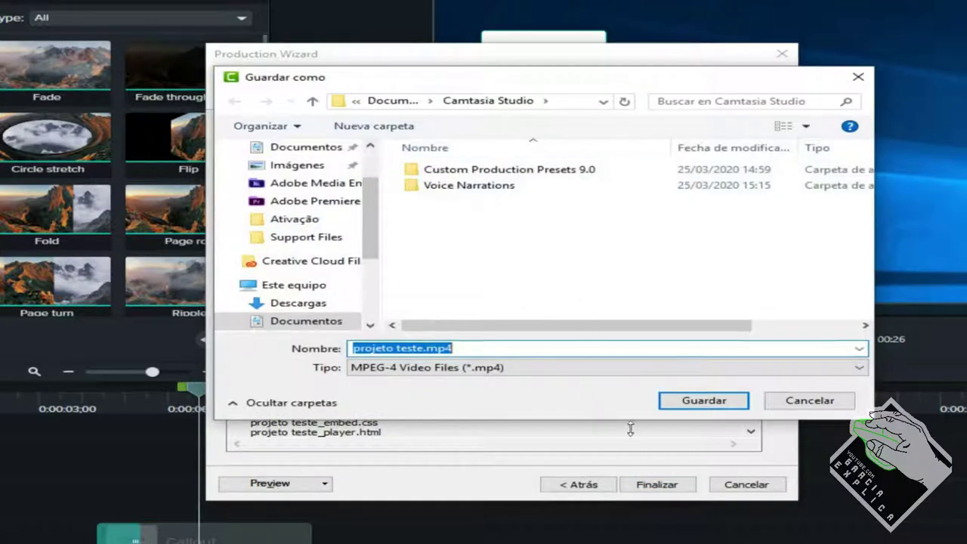
click(777, 404)
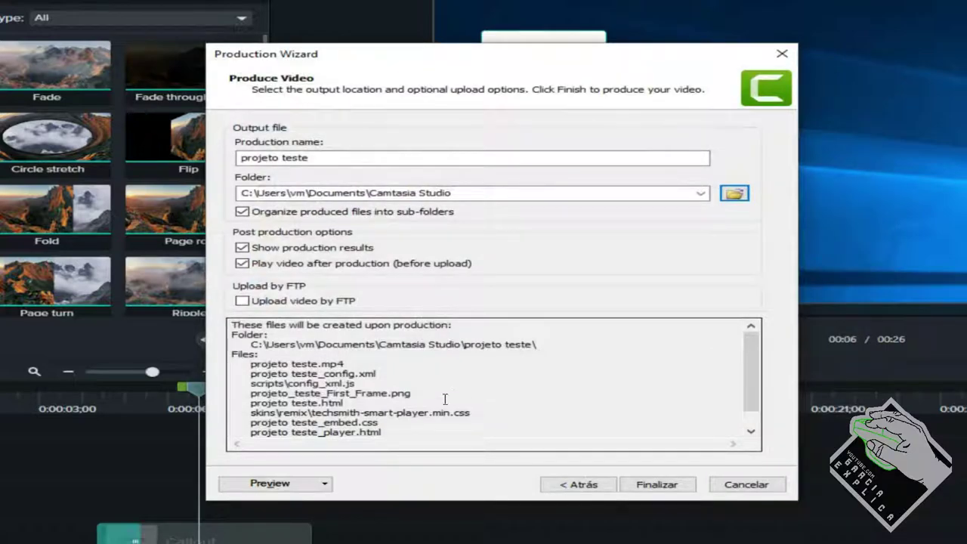
- Disable playing the video after production and showing the production results, and start rendering the video
click(261, 267)
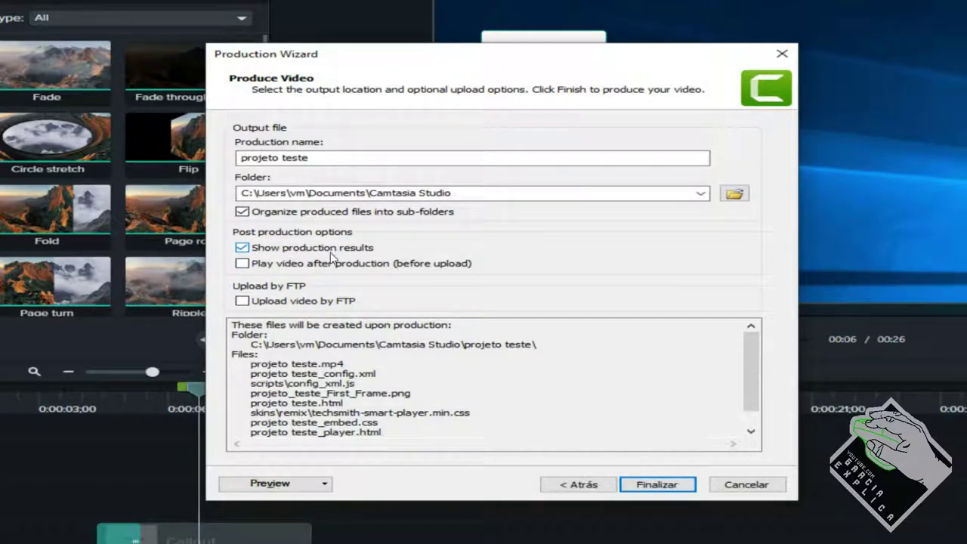
click(297, 252)
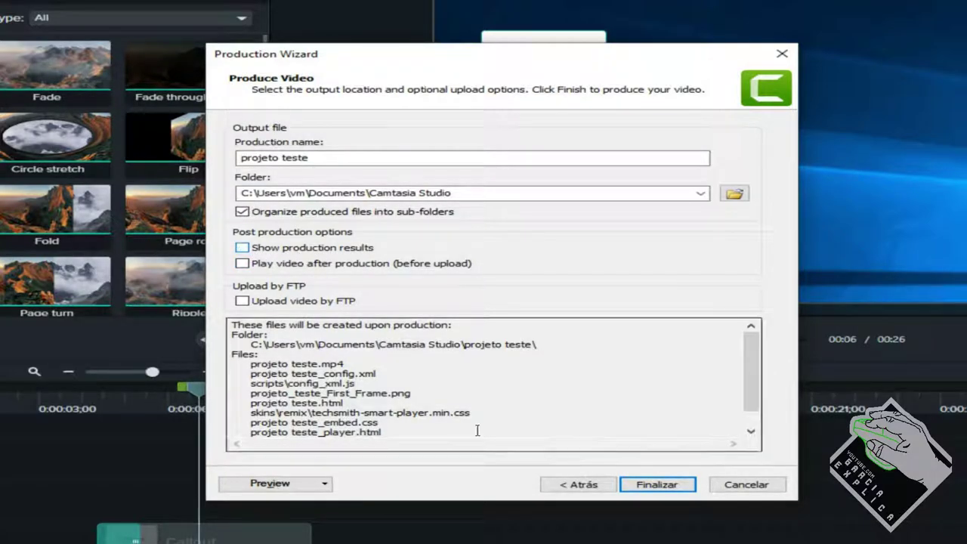
click(654, 486)
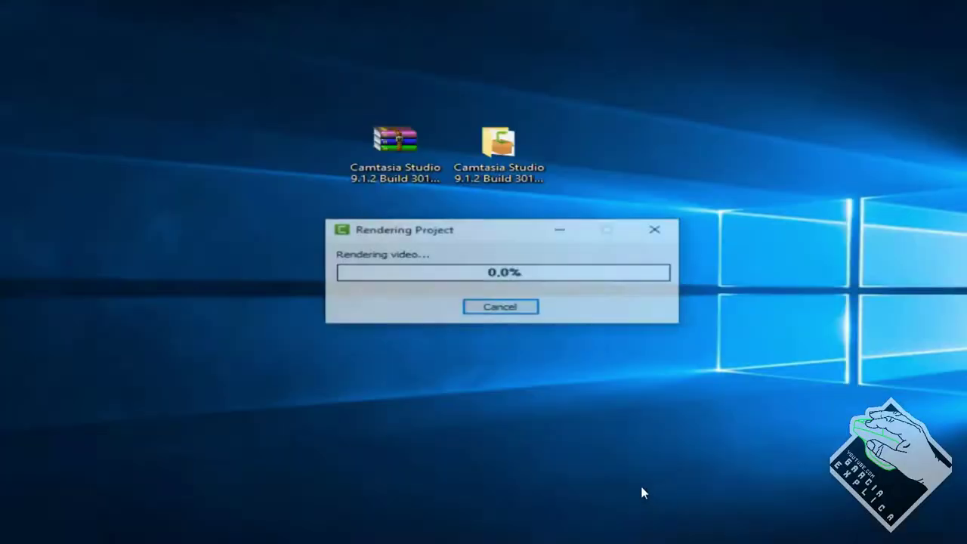
drag(445, 235, 425, 255)
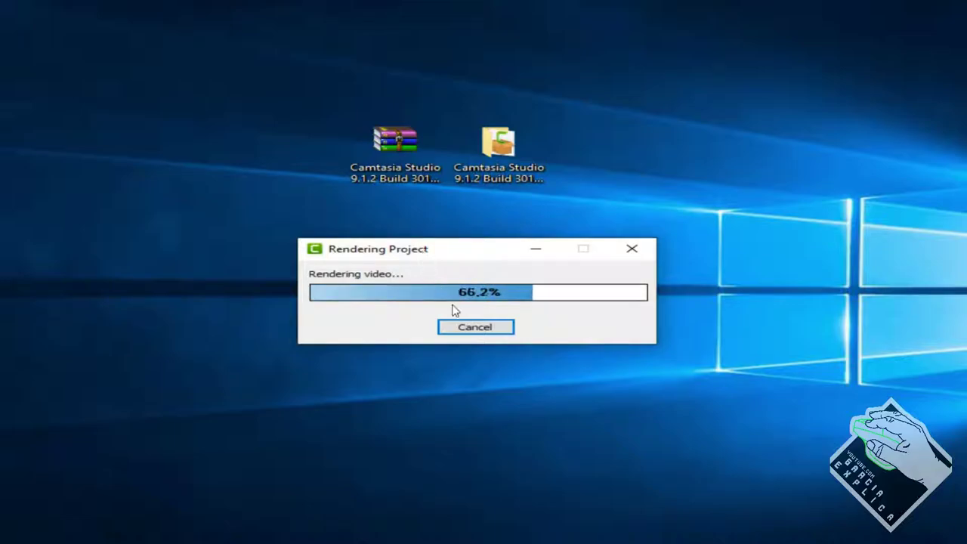
drag(432, 249, 408, 245)
mouse_move(342, 186)
mouse_down()
mouse_move(263, 216)
mouse_move(214, 281)
mouse_up()
drag(445, 317, 214, 171)
drag(214, 133, 705, 444)
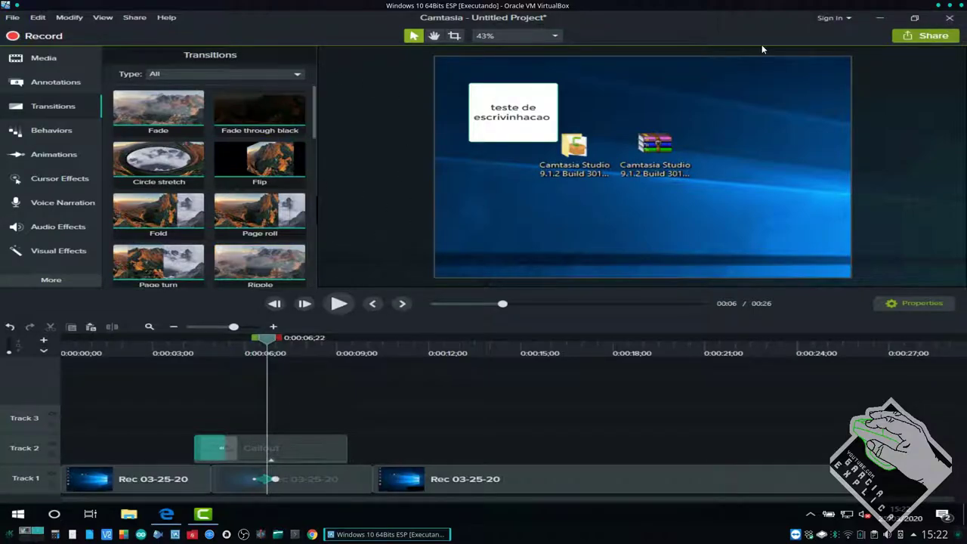
click(949, 20)
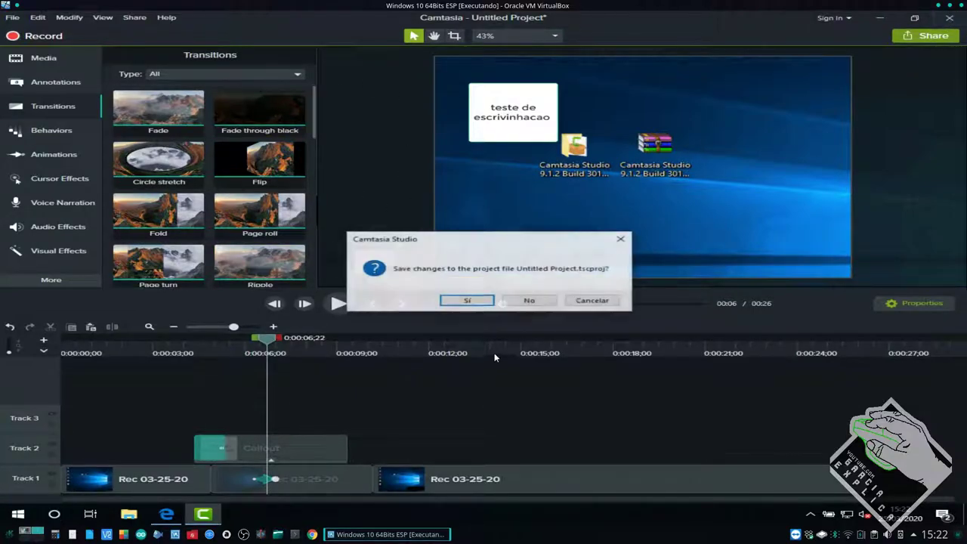
click(468, 301)
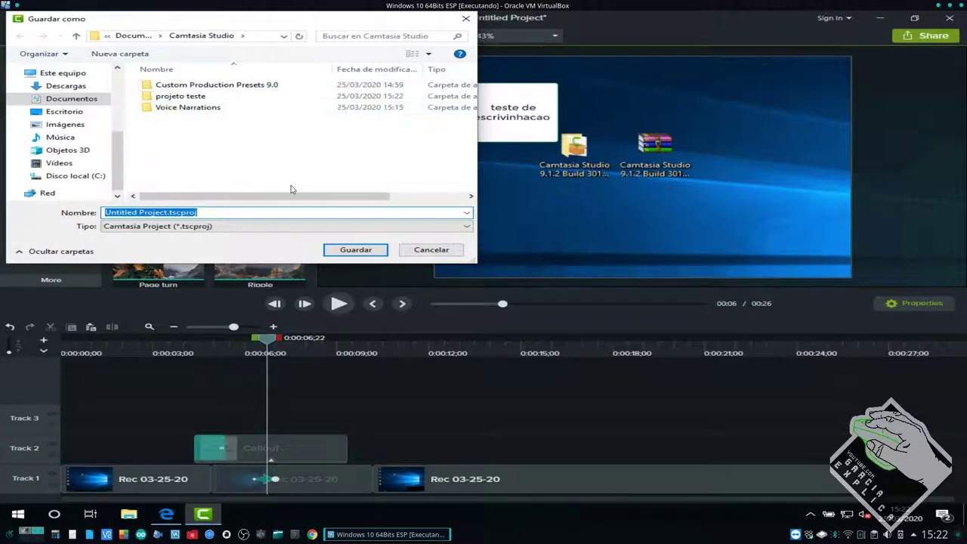
click(424, 254)
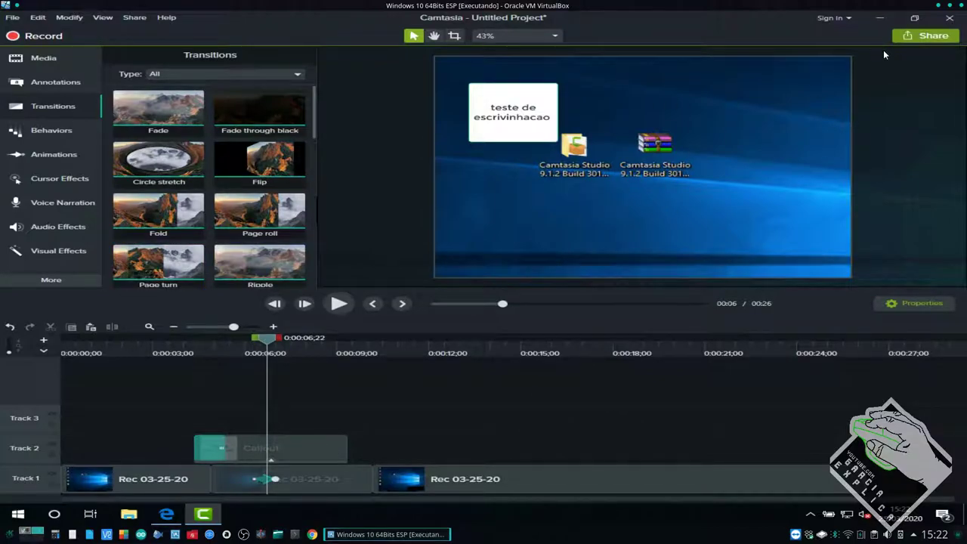
- Close Camtasia and save the project as Untitled Project.tscproj in the Camtasia Studio folder
click(950, 18)
click(467, 301)
click(427, 251)
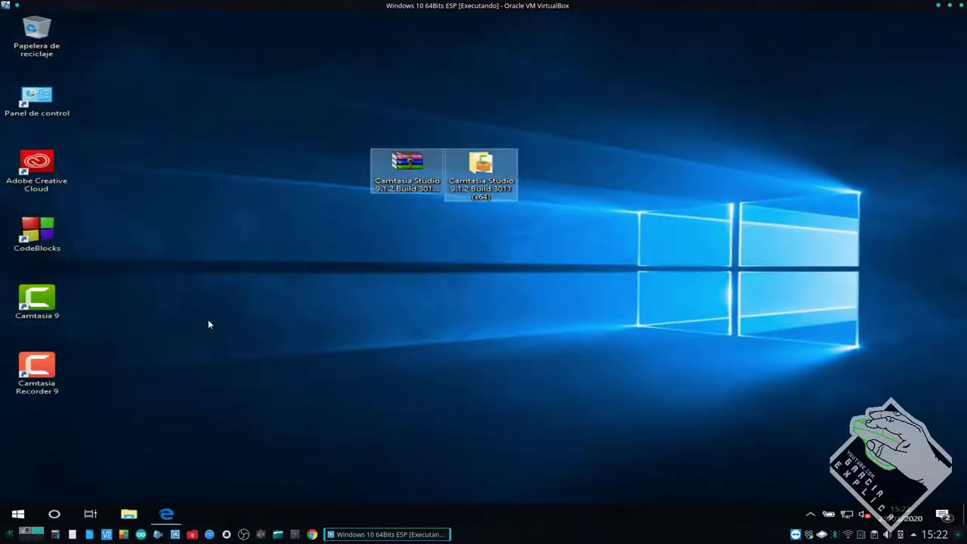
- Switch to File Explorer in a maximised window and open the Camtasia Studio folder inside Documentos
click(206, 330)
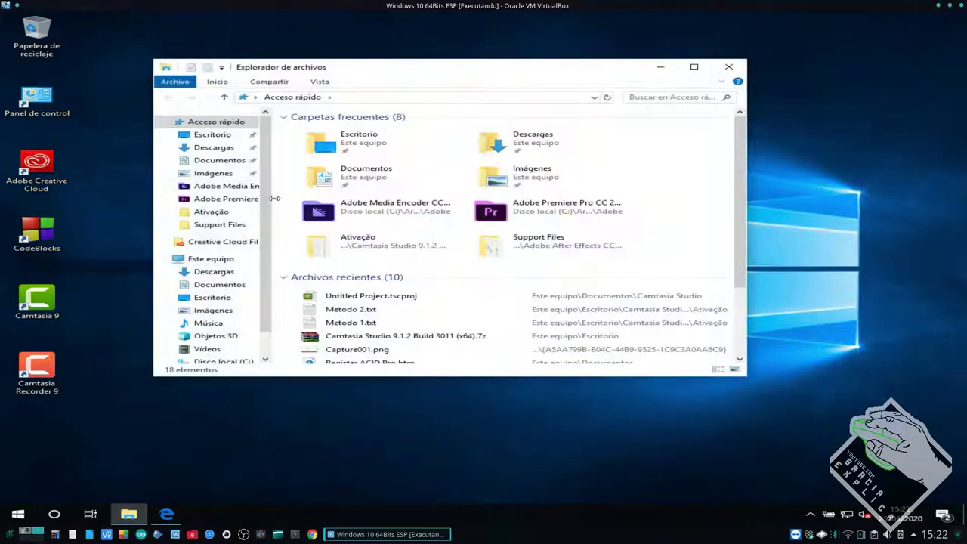
double_click(412, 68)
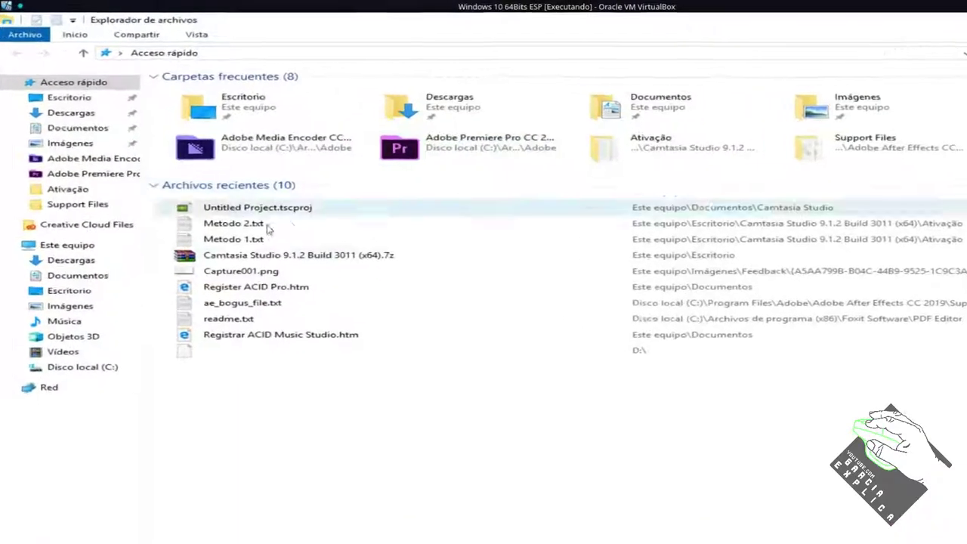
click(86, 279)
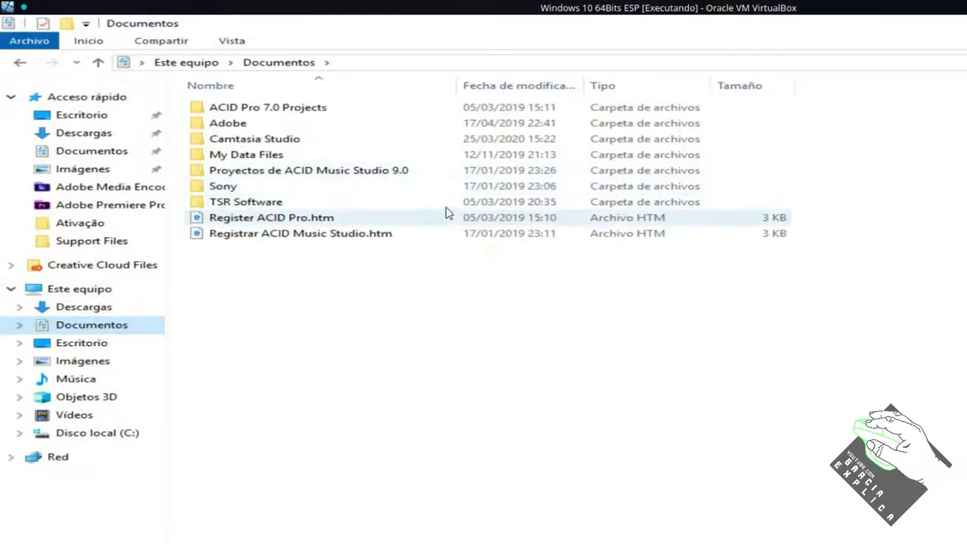
click(365, 147)
double_click(366, 147)
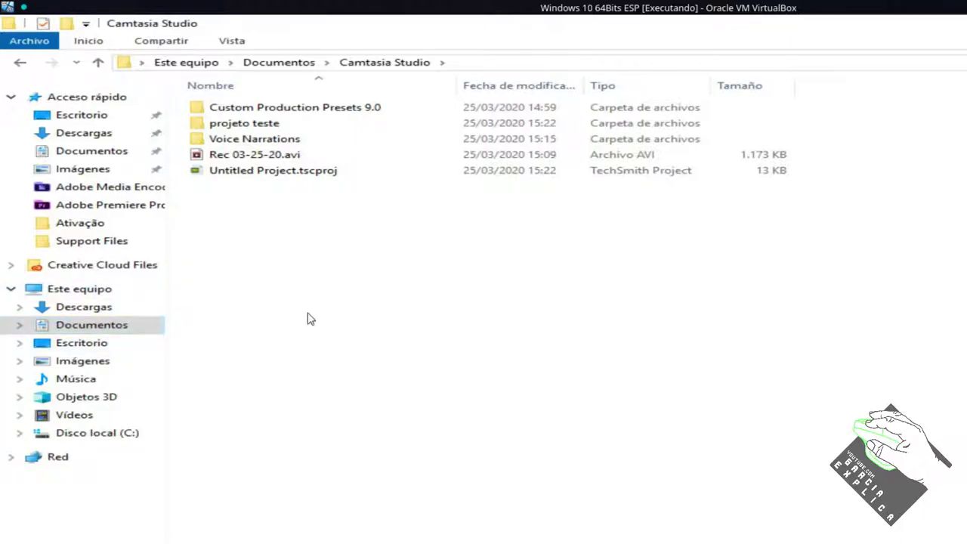
click(80, 331)
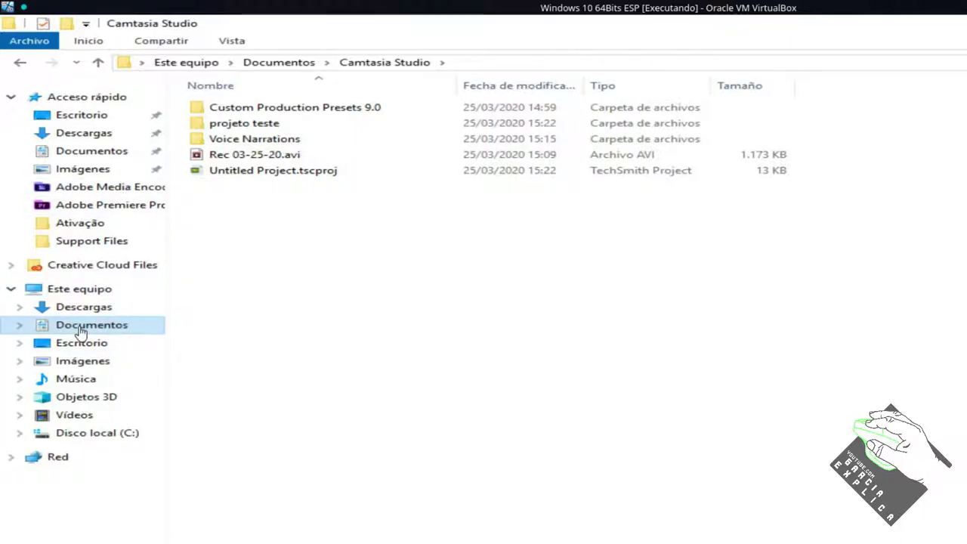
double_click(256, 140)
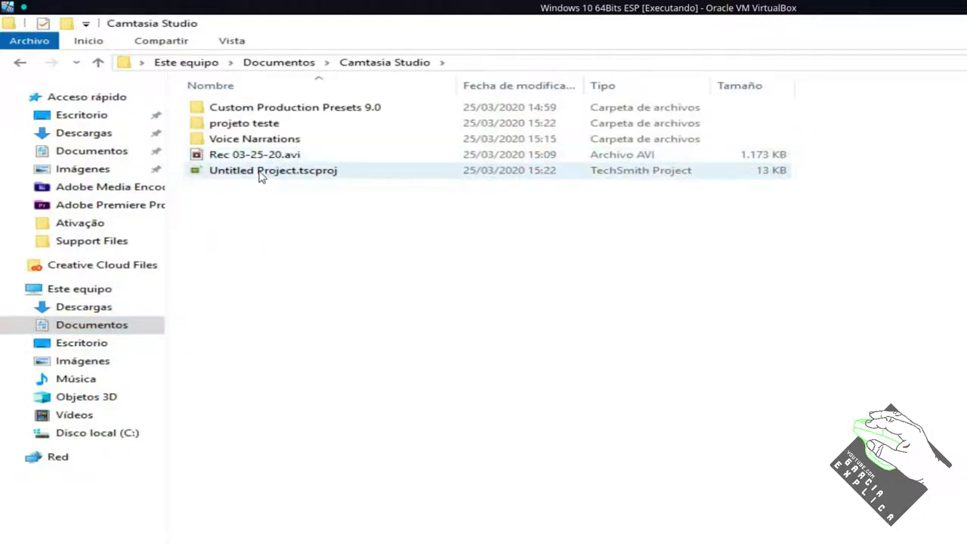
- Open Untitled Project.tscproj, try to play the recording Rec 03-25-20.avi, and close the video player
double_click(254, 172)
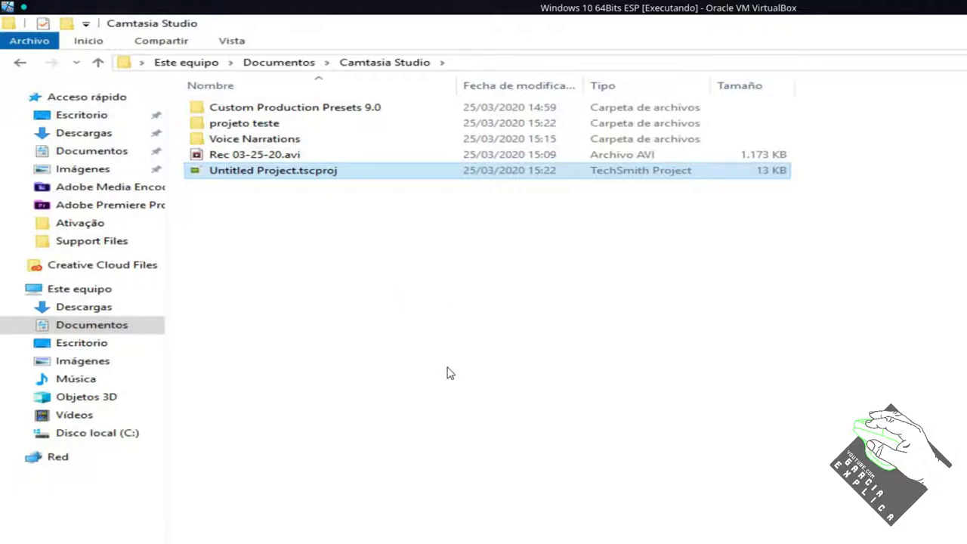
click(262, 157)
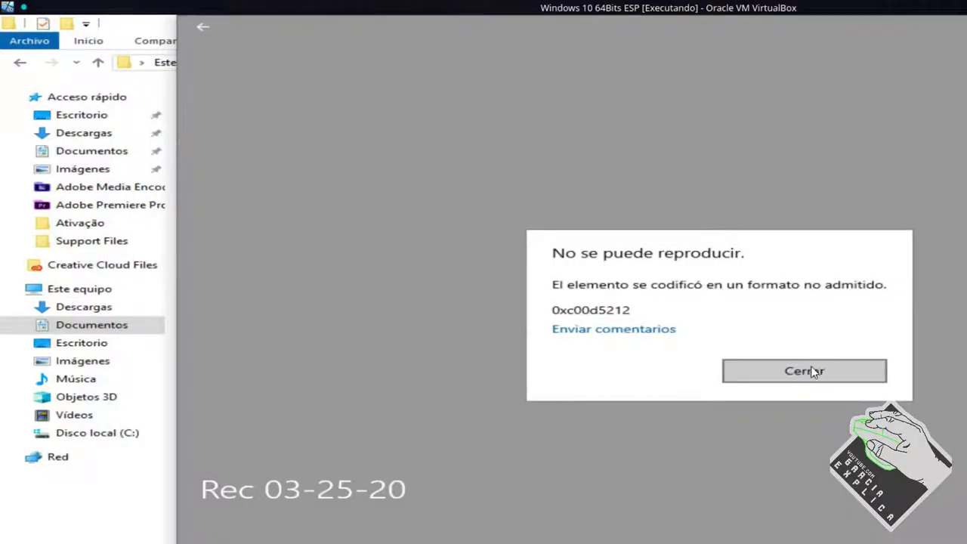
click(811, 369)
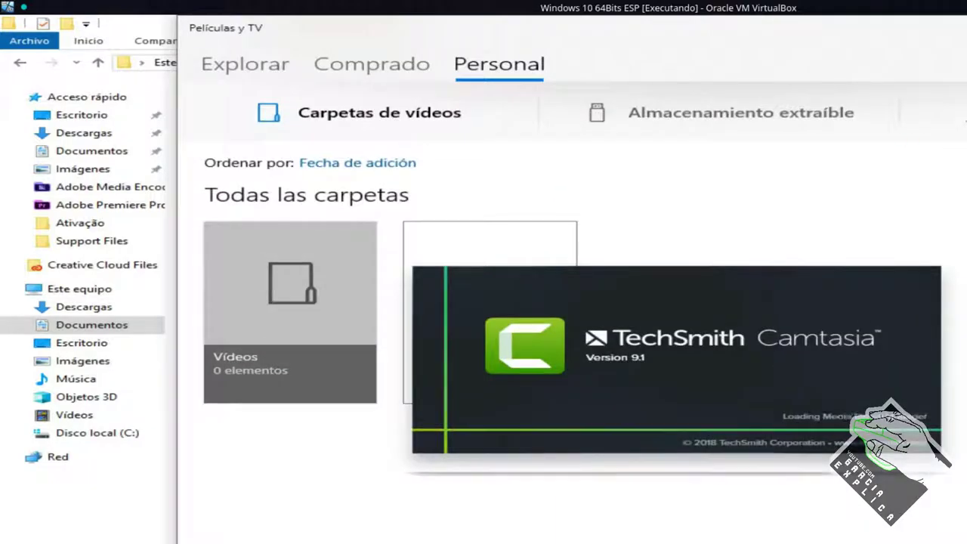
key(alt+F4)
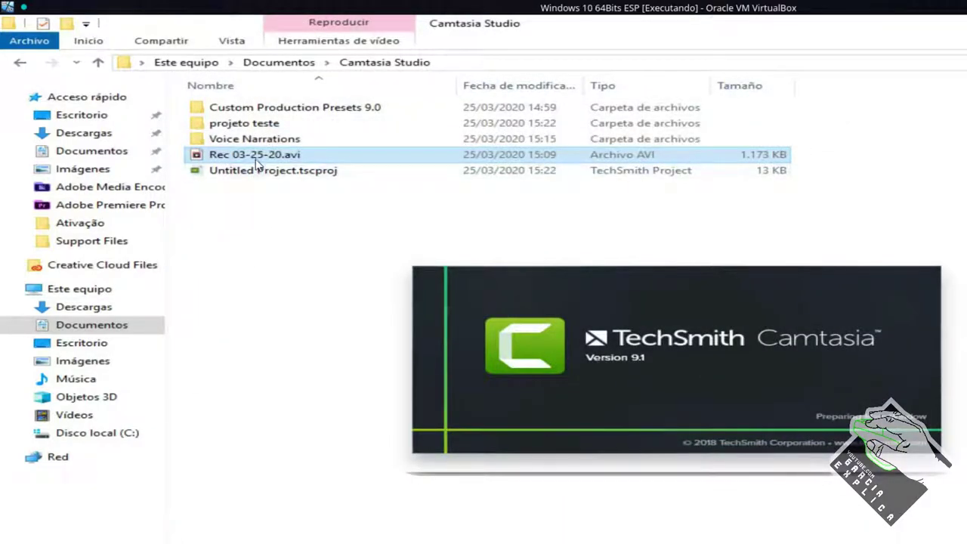
click(280, 238)
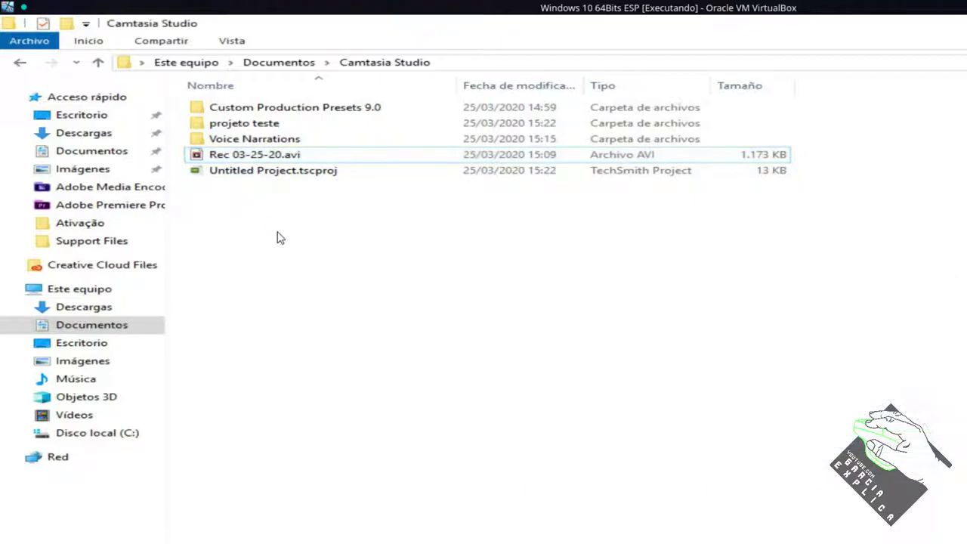
- Open the projeto teste folder inside the Camtasia Studio folder
click(284, 157)
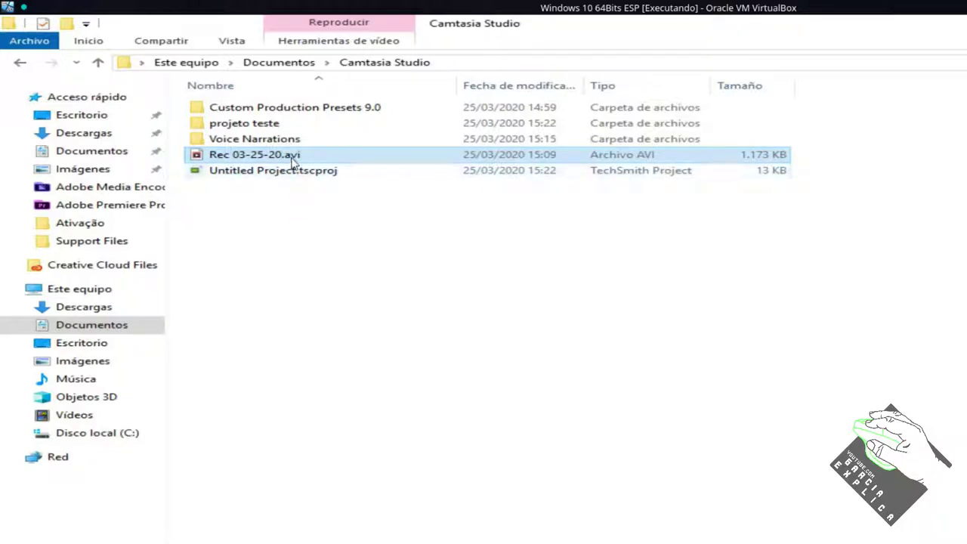
click(250, 125)
click(253, 157)
click(263, 194)
click(273, 155)
double_click(253, 124)
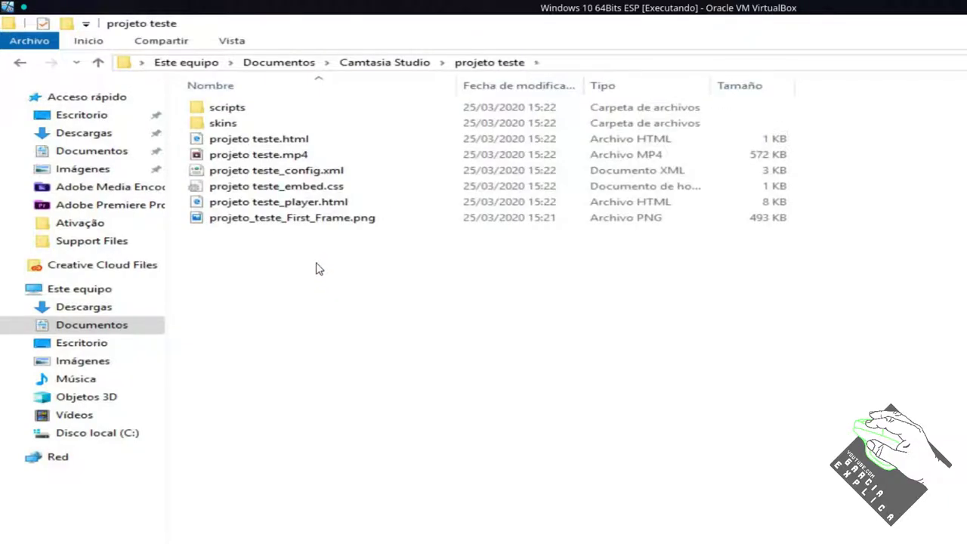
- Play the produced video projeto teste.mp4 to check it, and close the video player
click(253, 156)
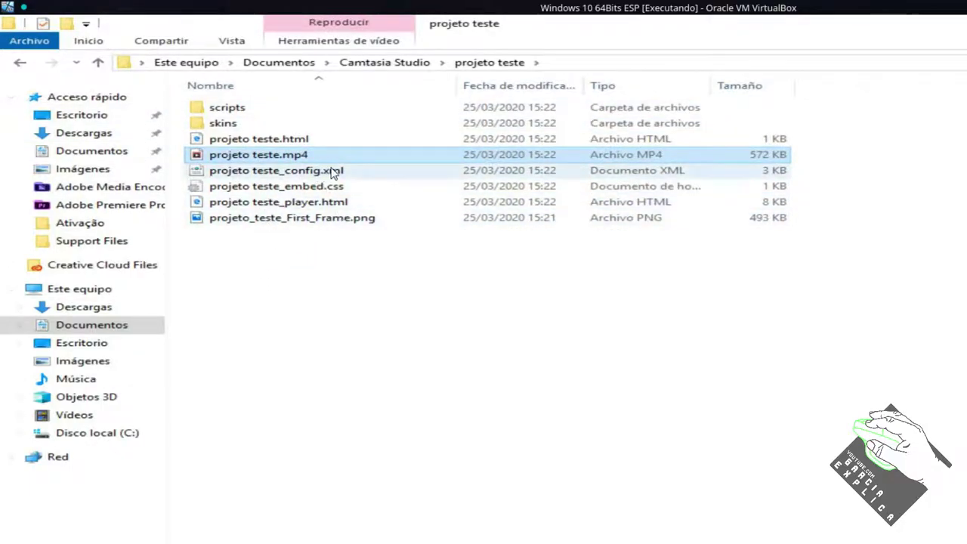
click(232, 43)
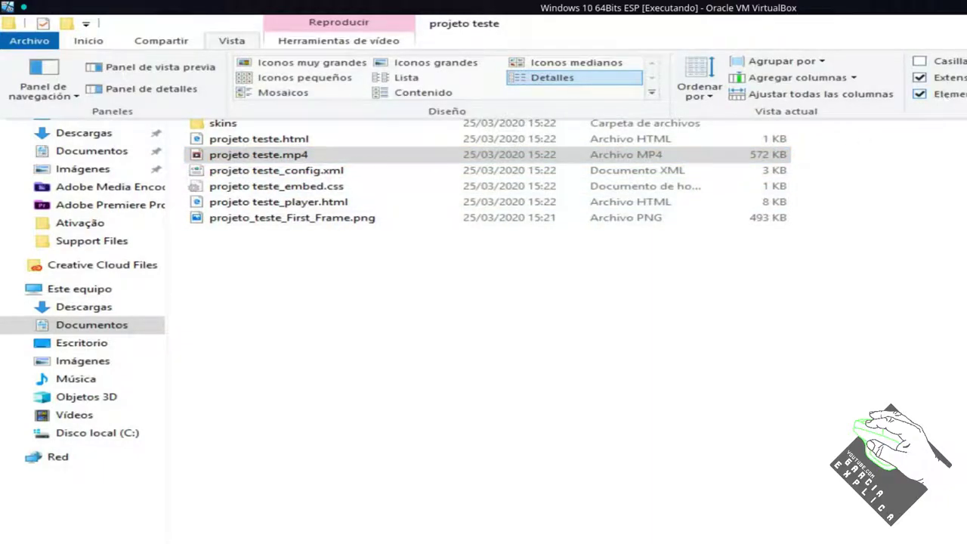
click(278, 156)
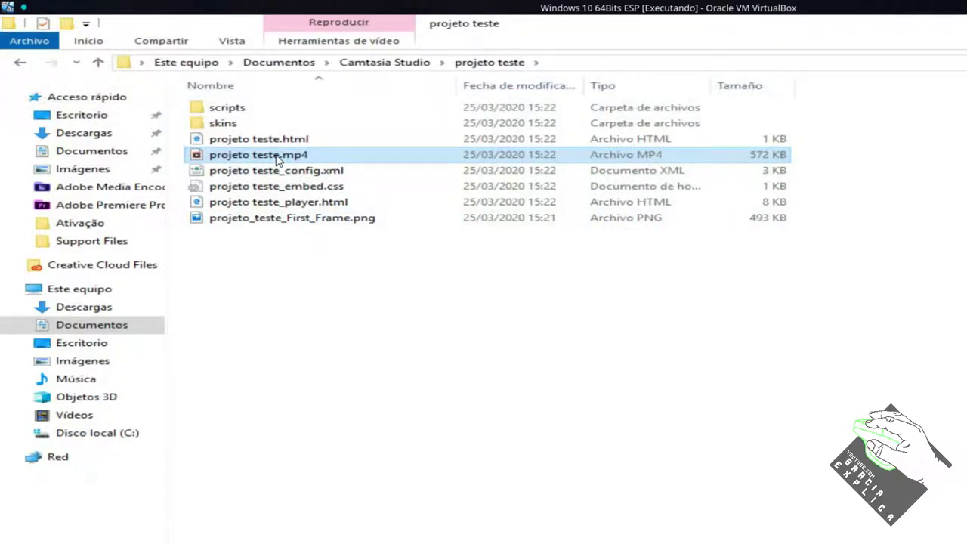
double_click(276, 156)
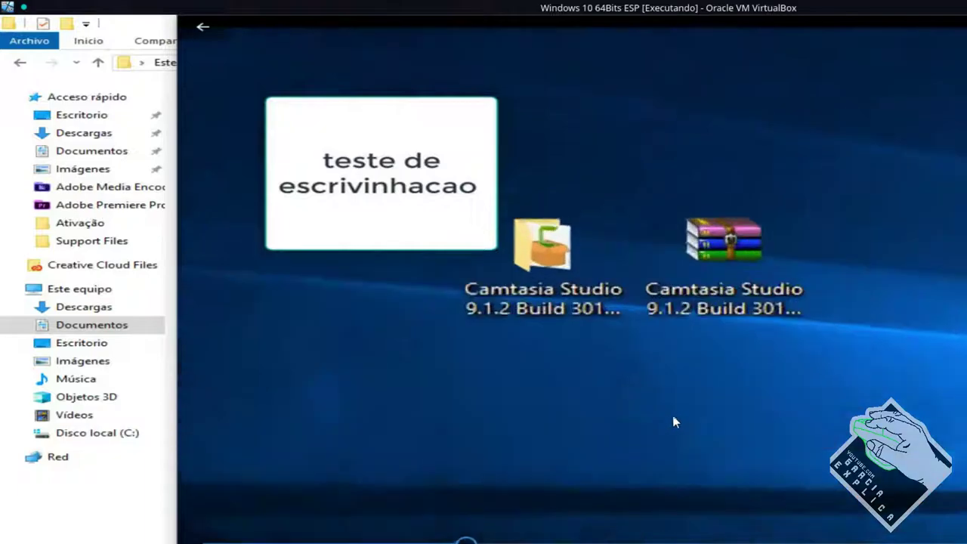
key(alt+F4)
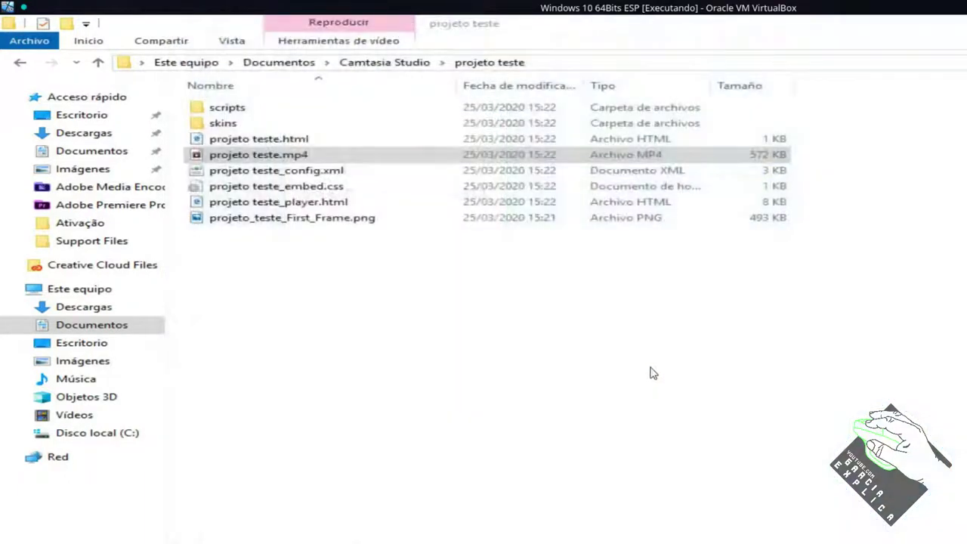
click(287, 168)
click(296, 156)
click(386, 305)
key(Down)
key(Up)
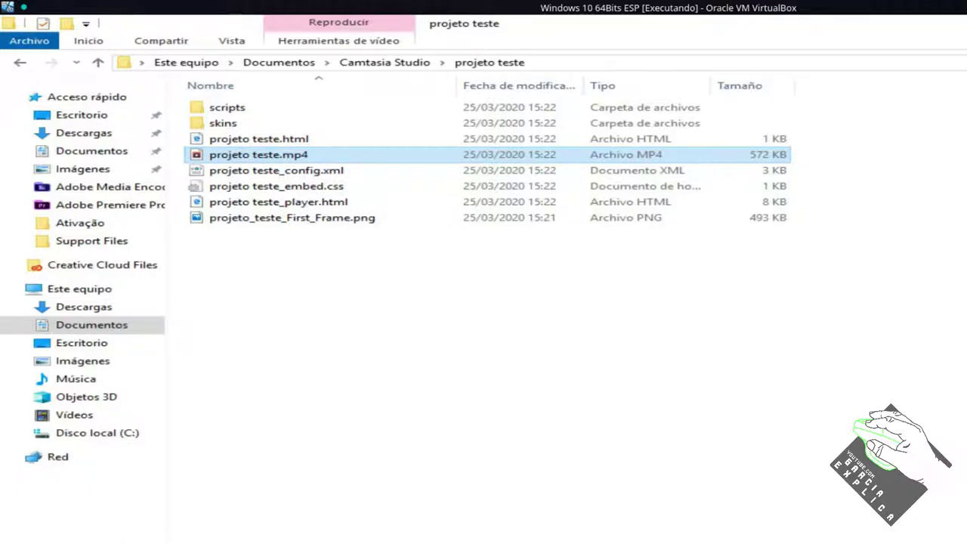
click(489, 346)
click(234, 155)
drag(805, 159, 257, 158)
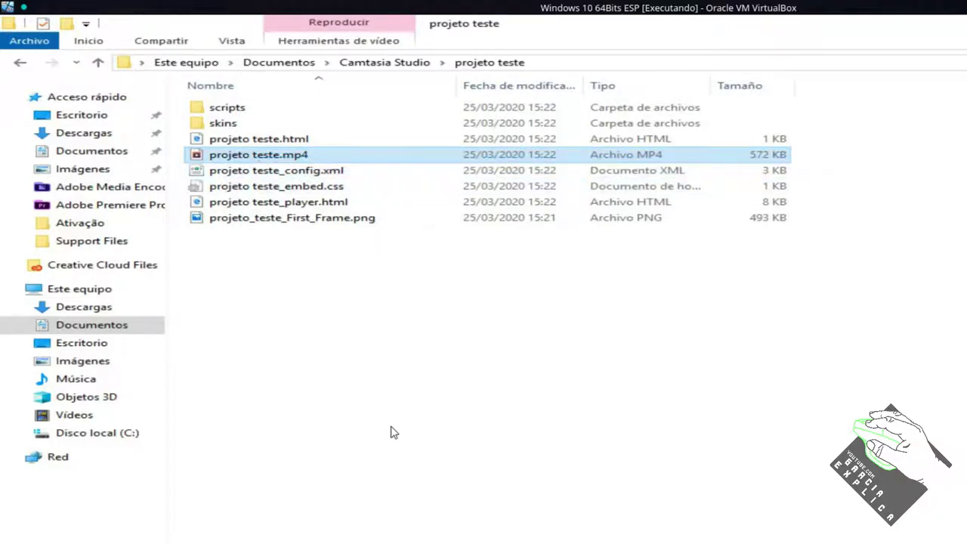